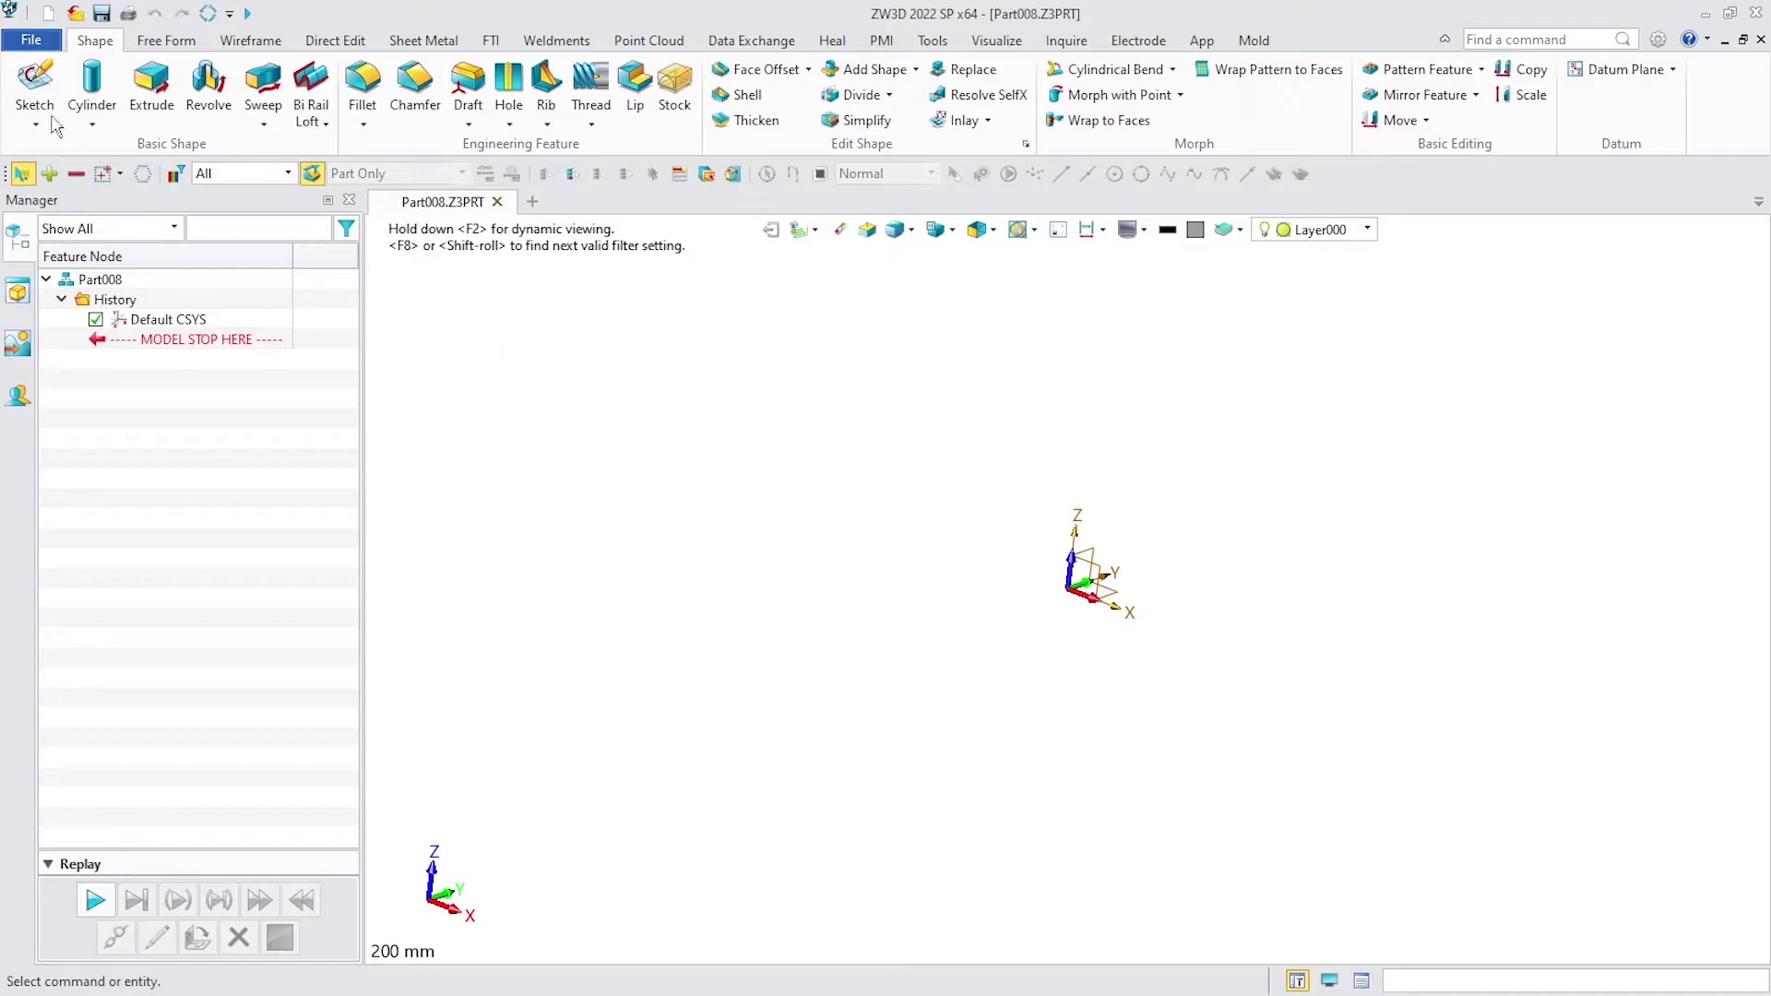
Start Sketch1 on the Default CSYS_XY plane.
left_click(35, 87)
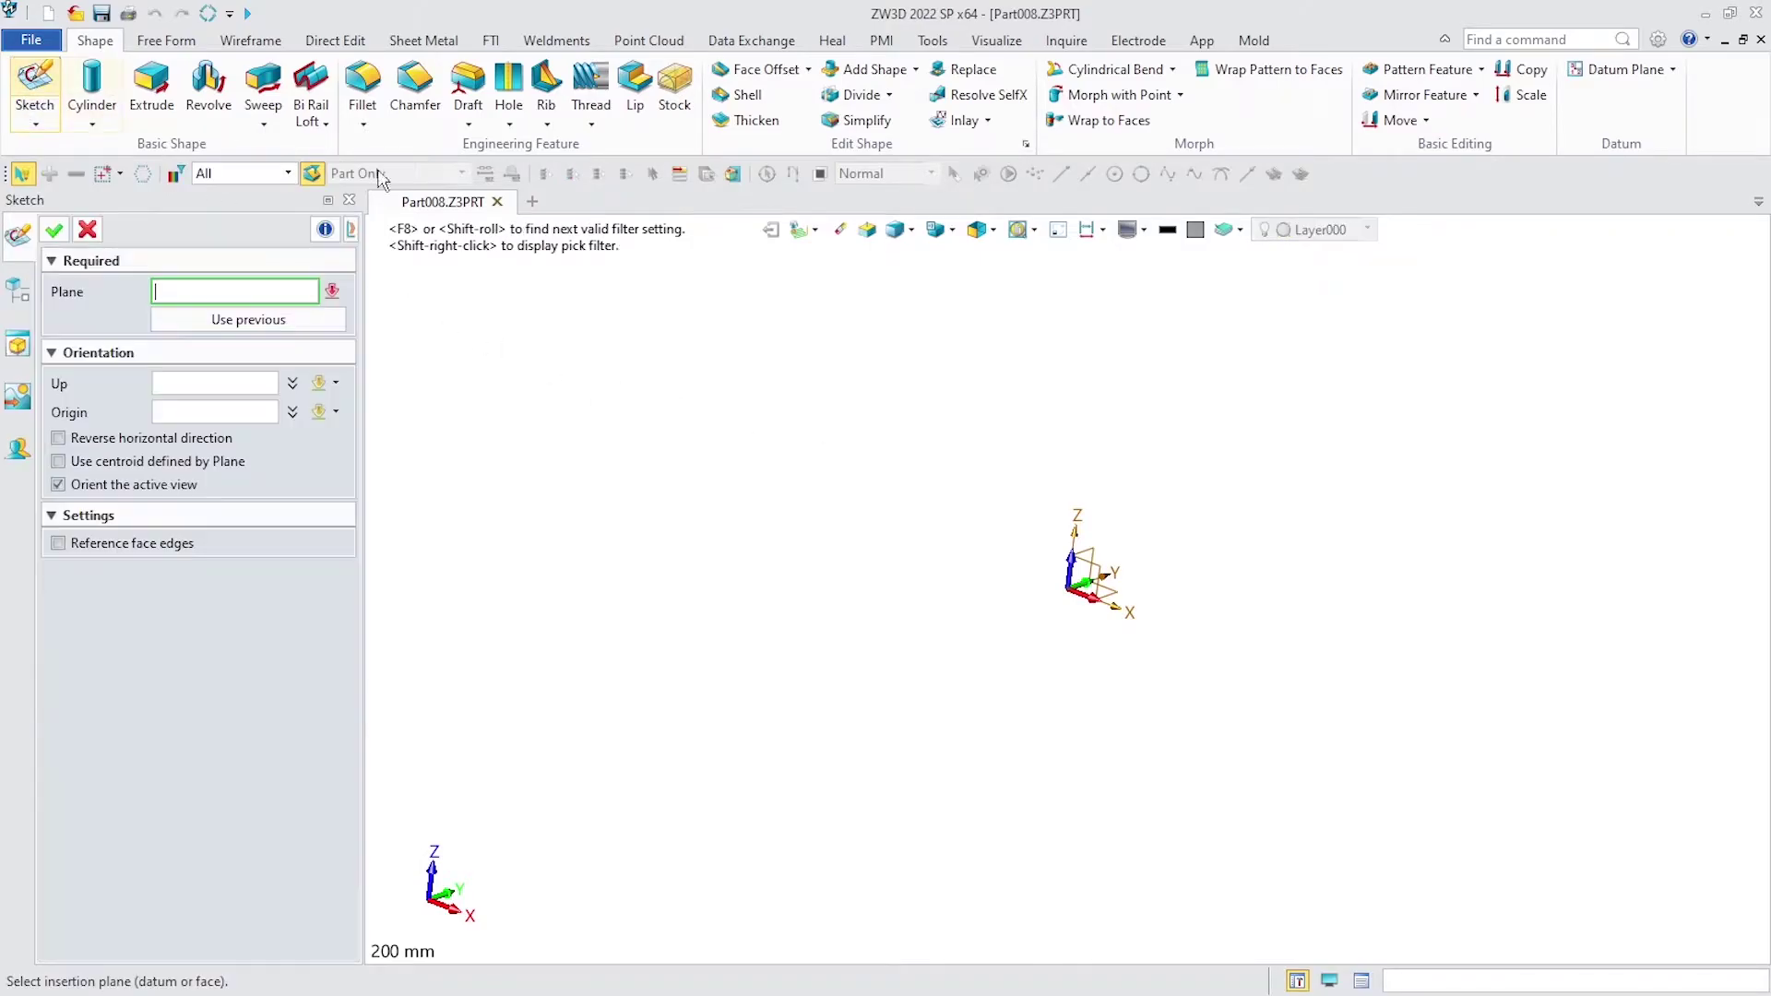
left_click(1106, 581)
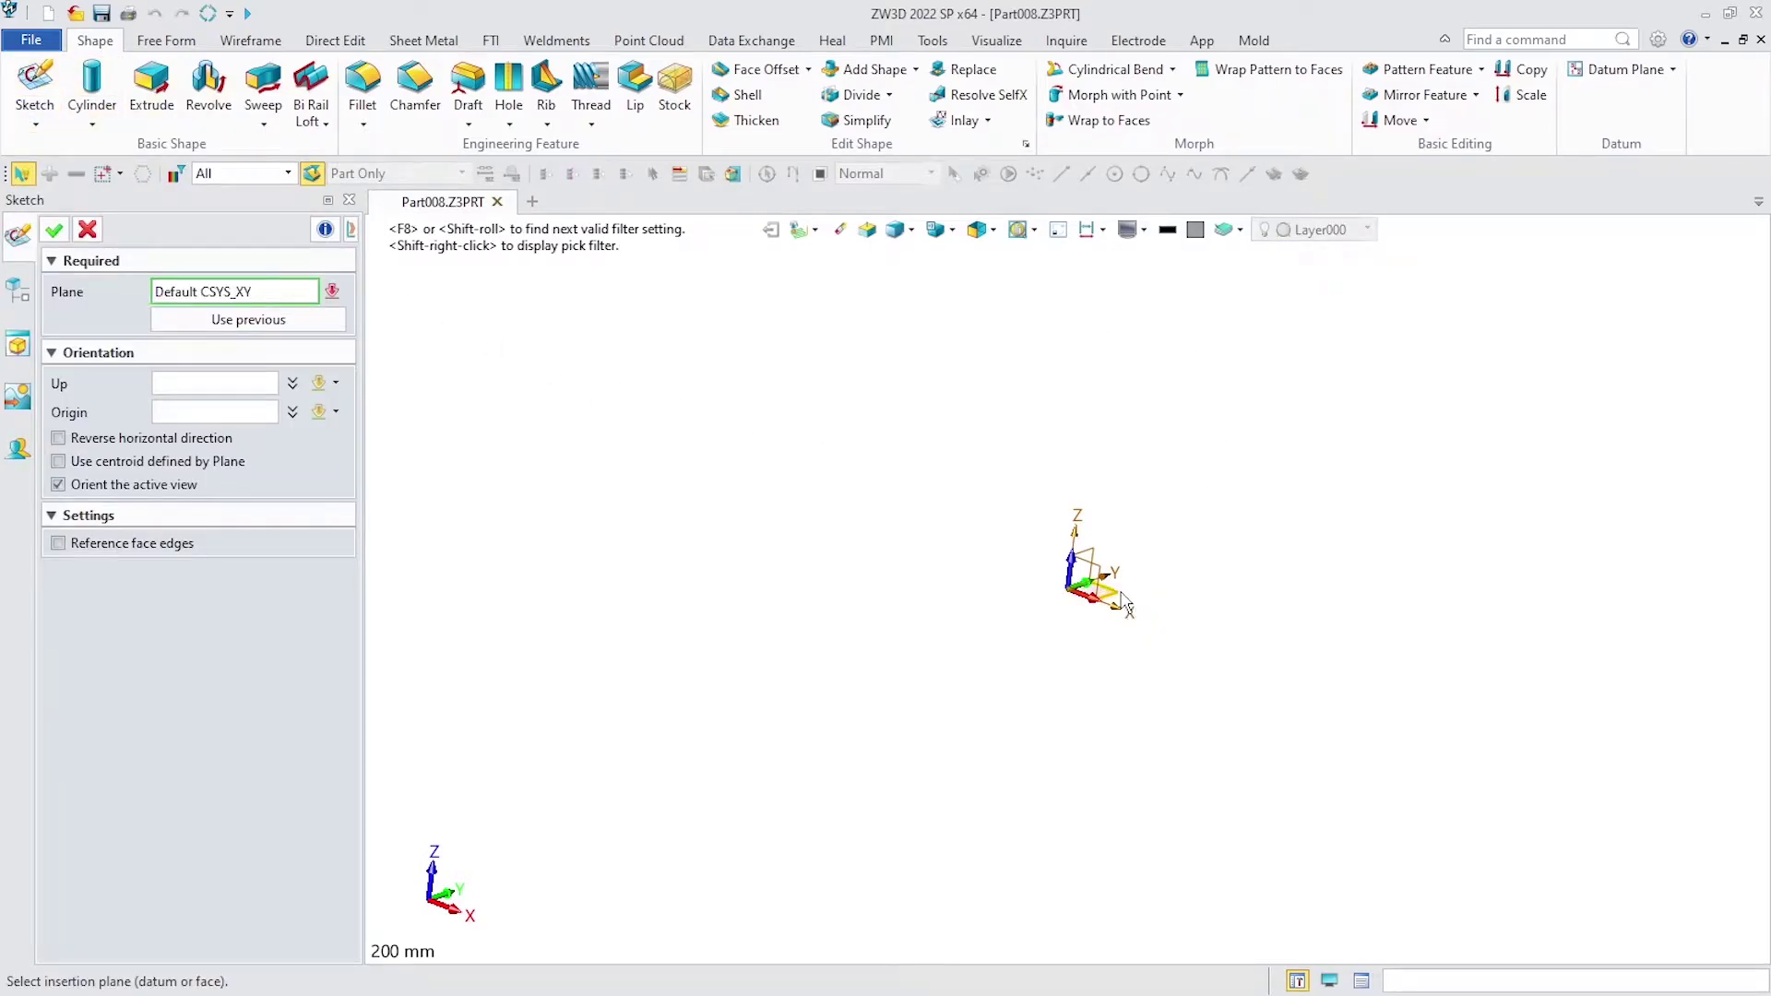
left_click(54, 230)
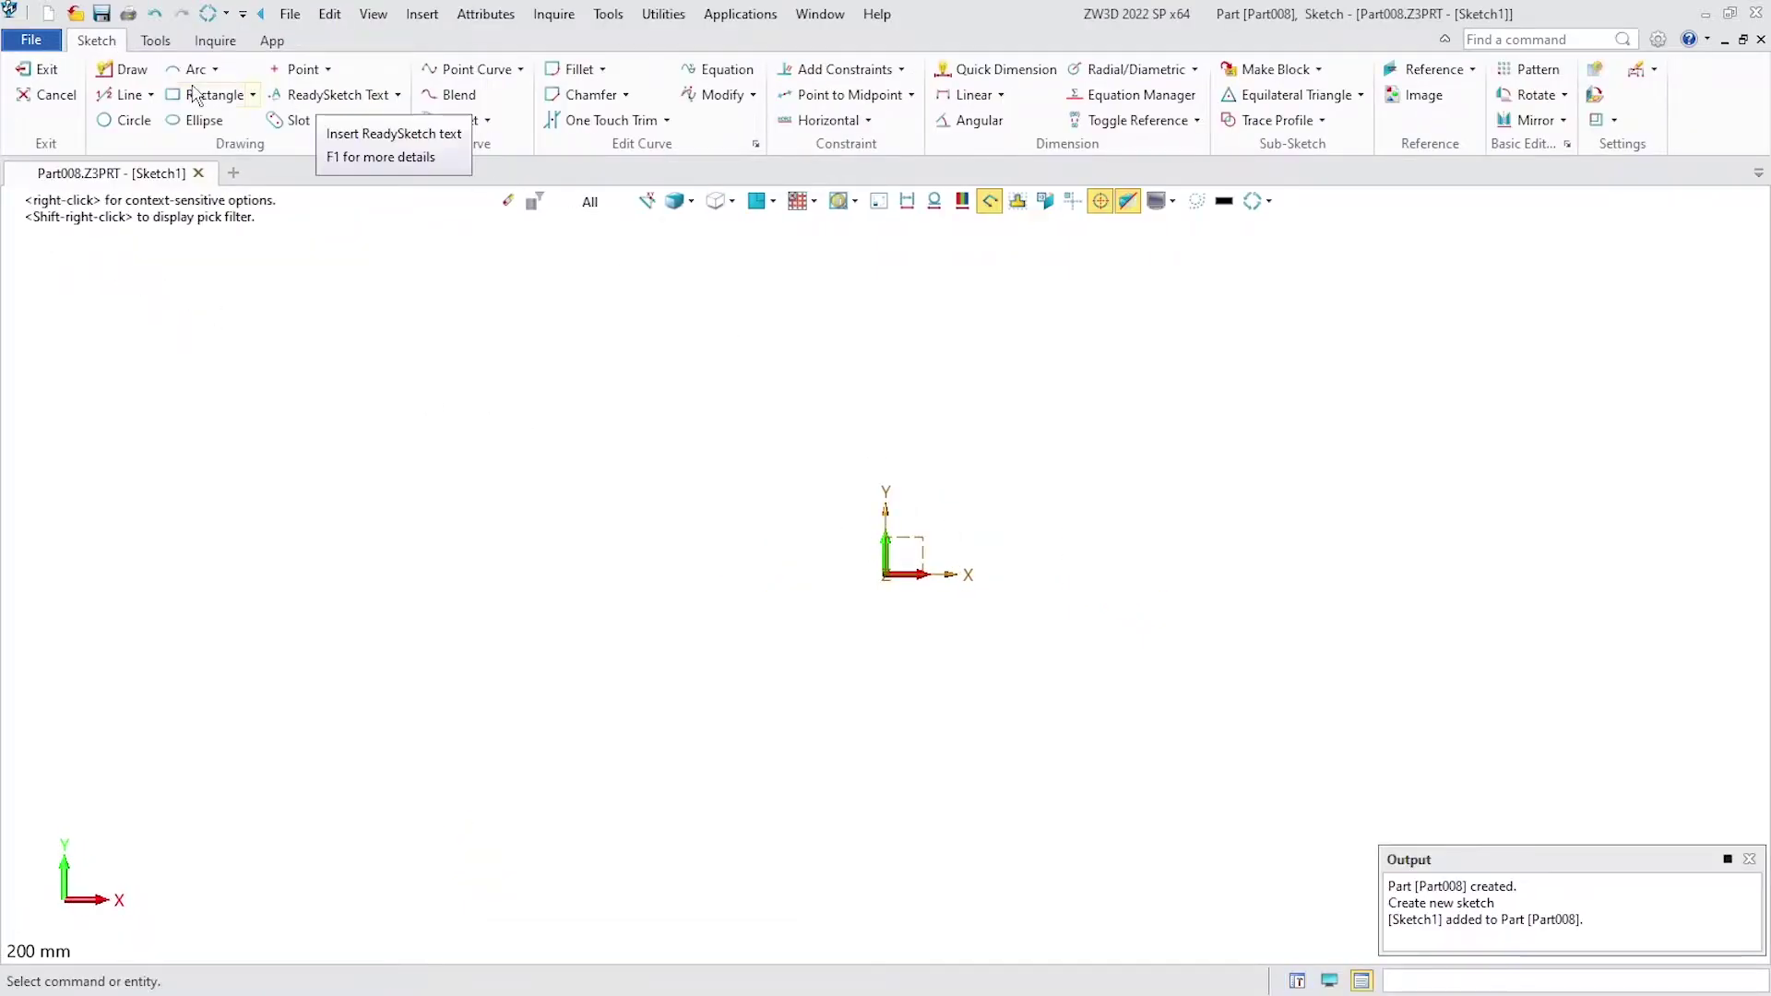
Draw a Ø12 circle centred on the X axis to the right of the origin.
left_click(130, 122)
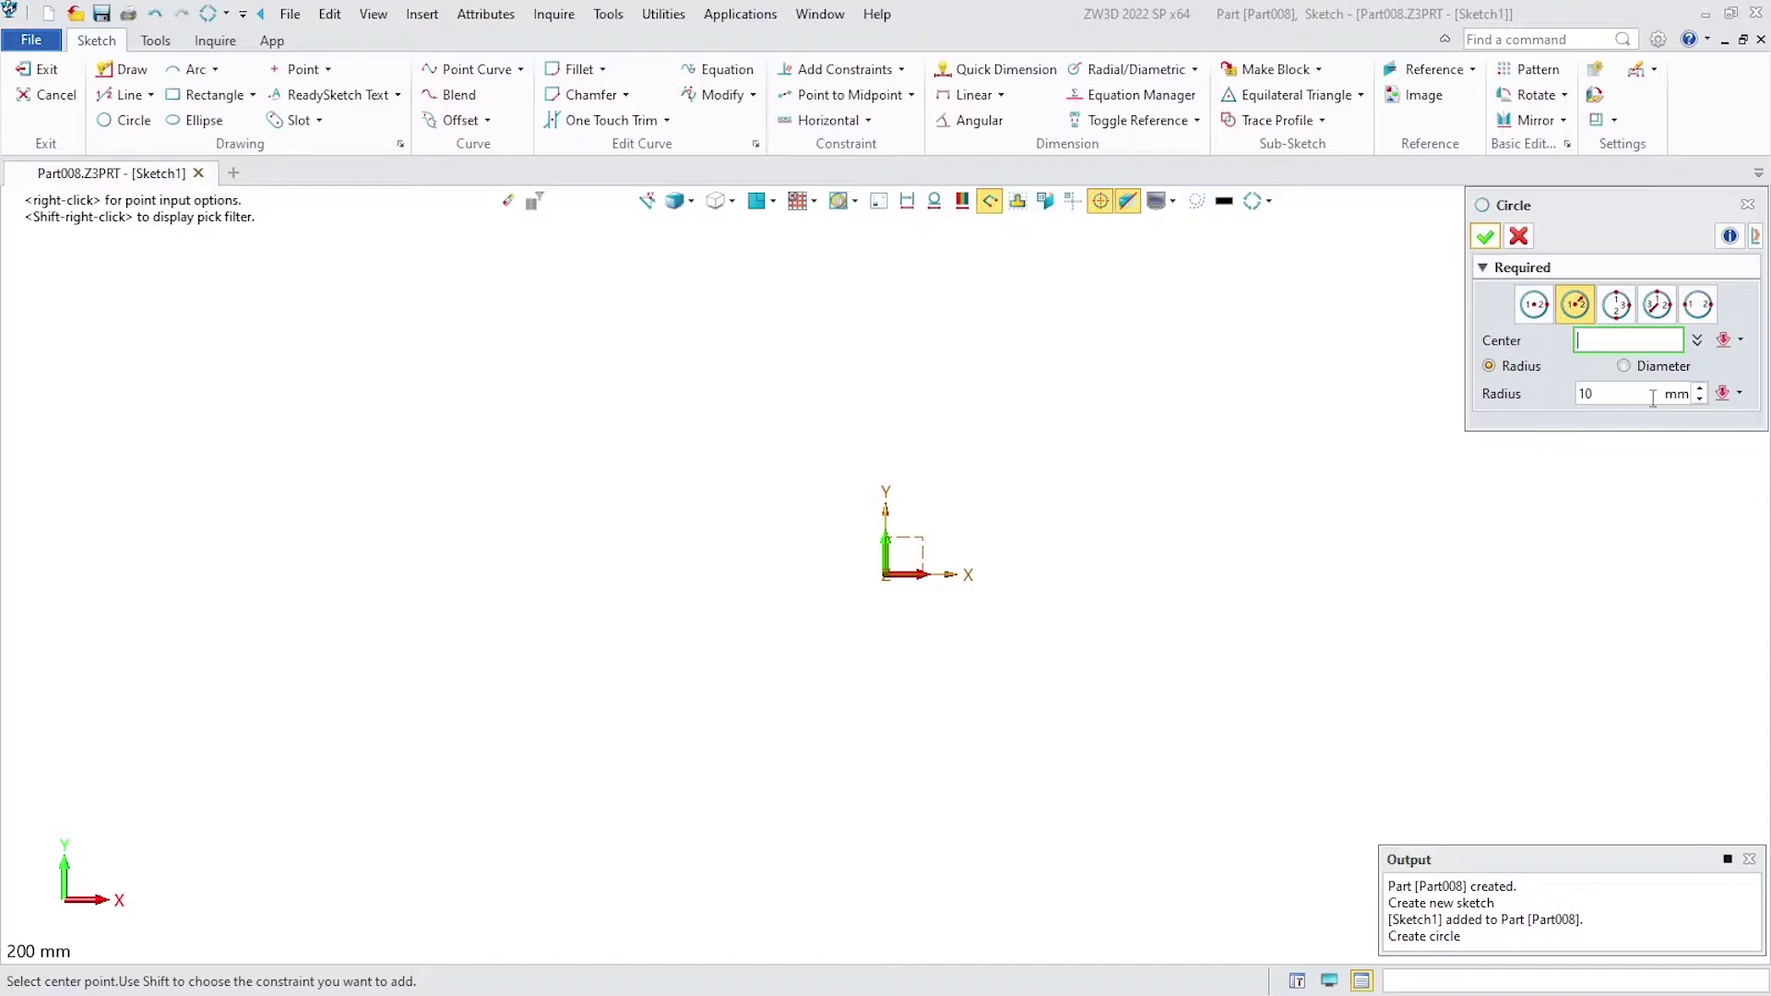
left_click(1625, 369)
left_click(1612, 395)
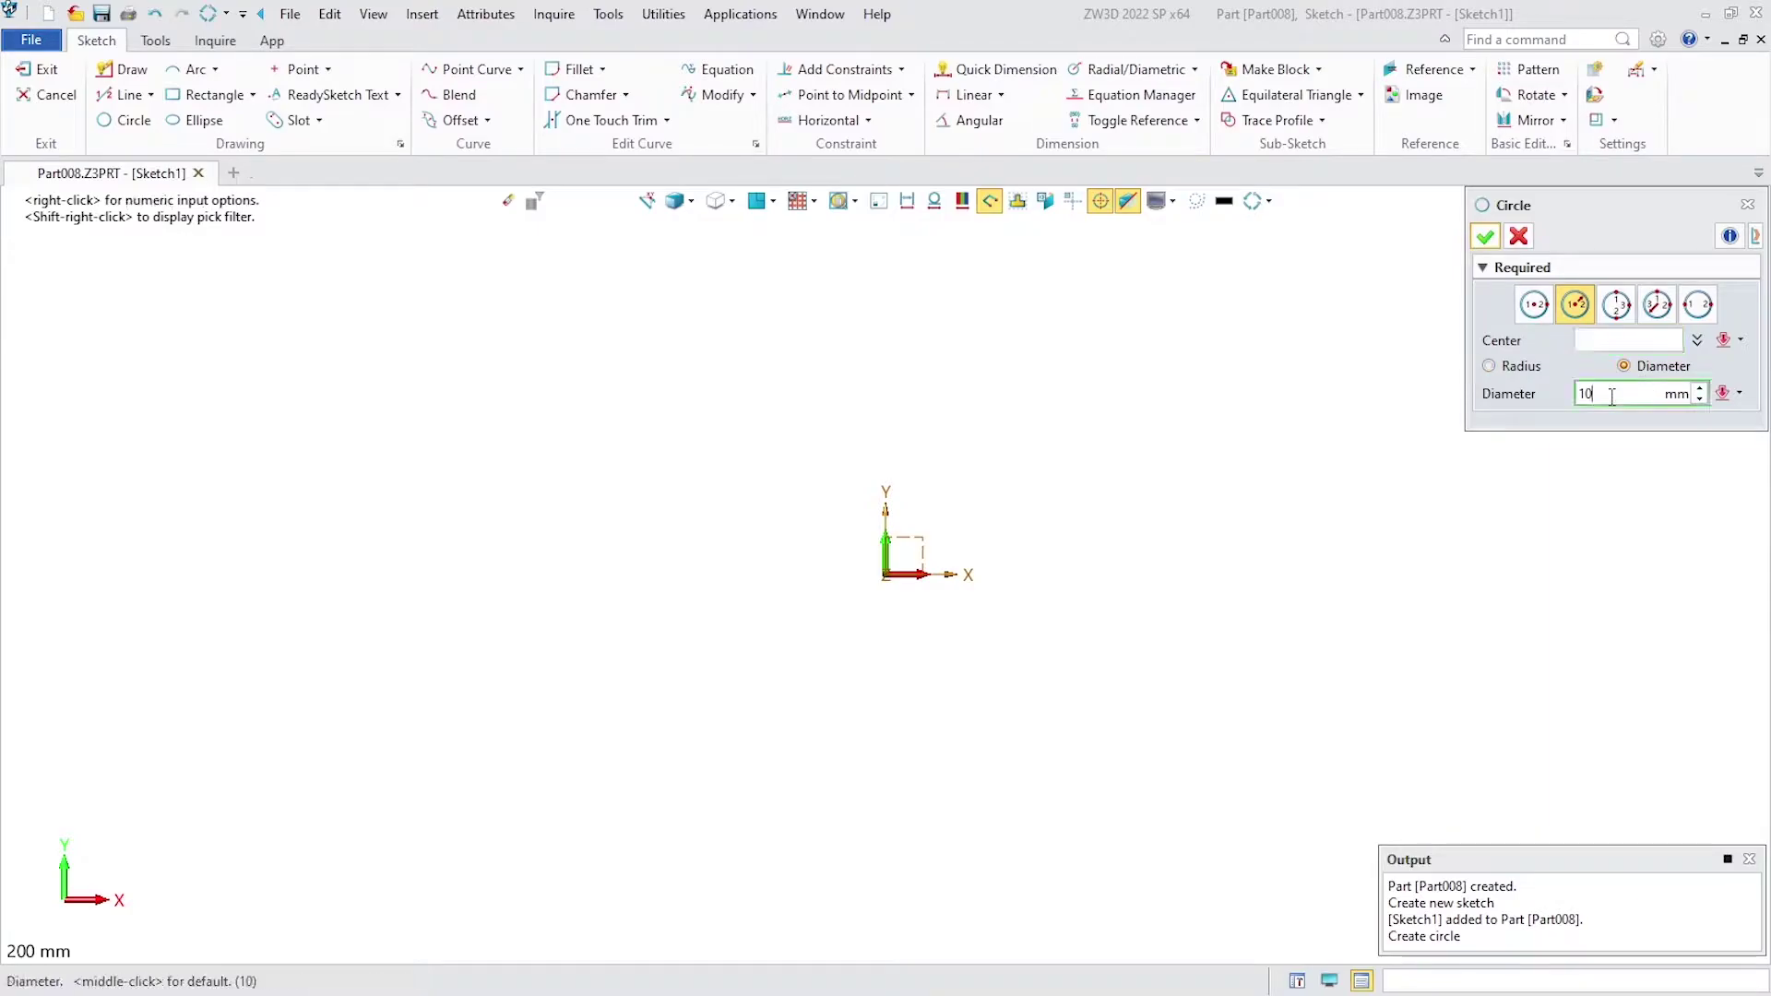
type("12")
left_click(1616, 338)
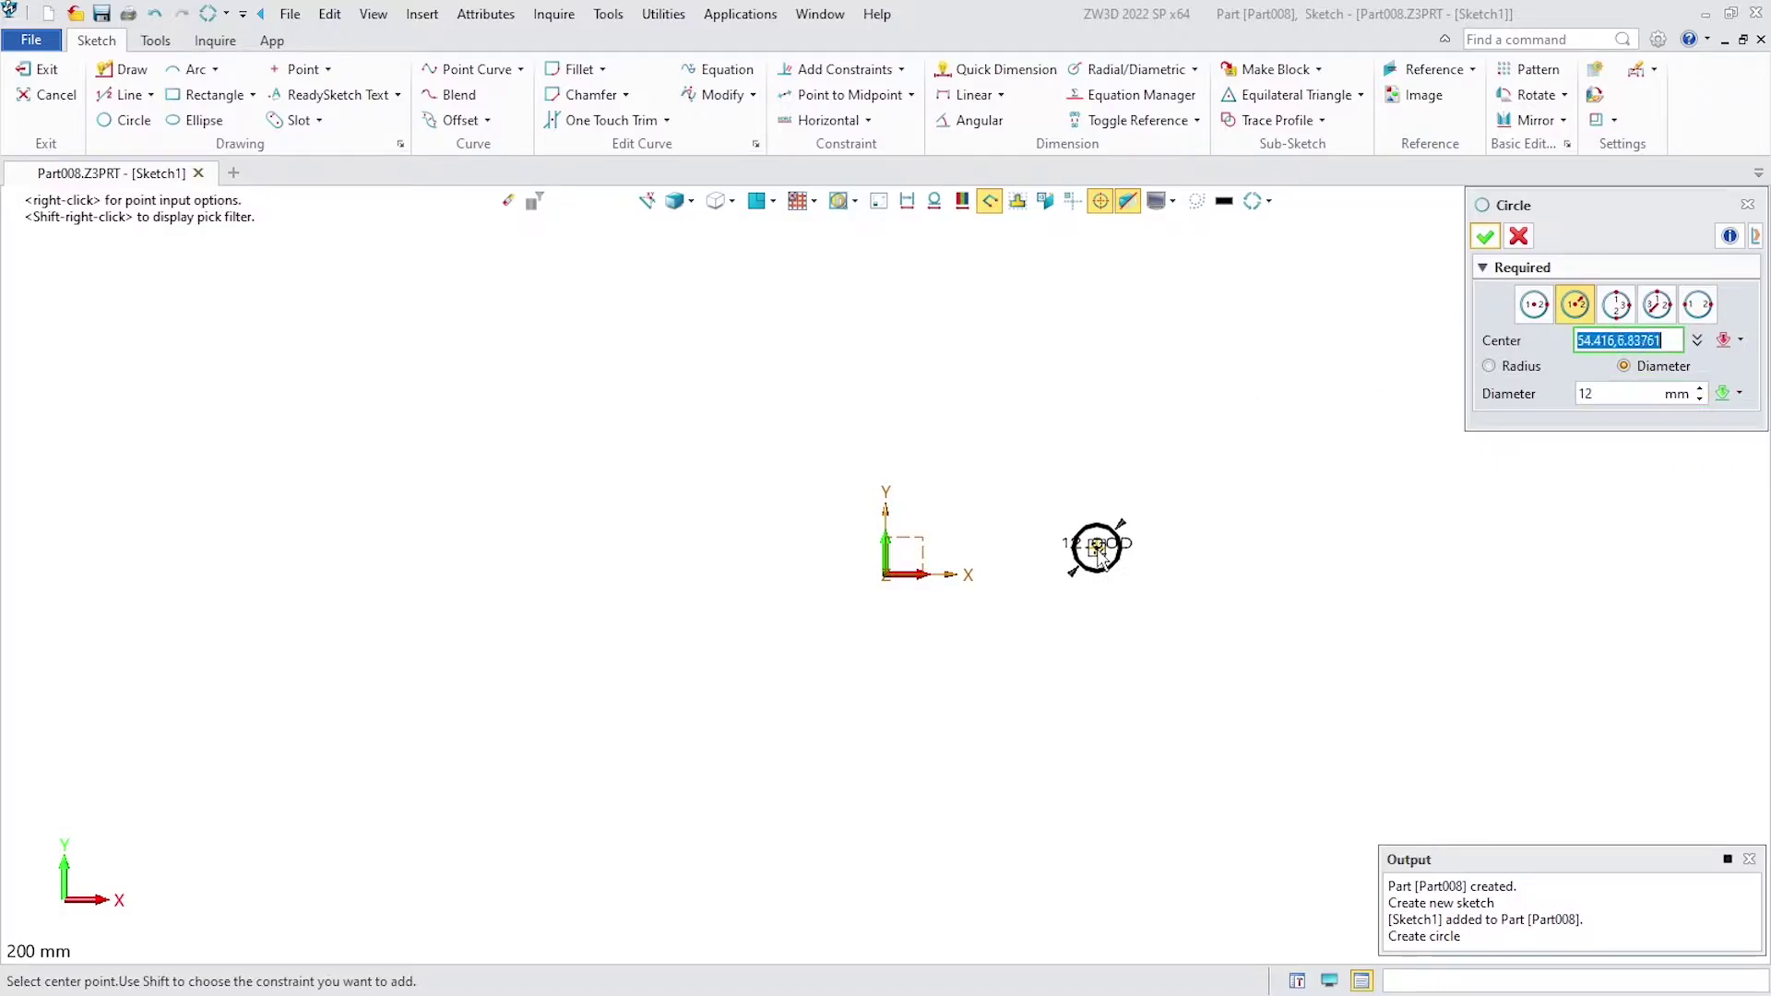
left_click(1094, 574)
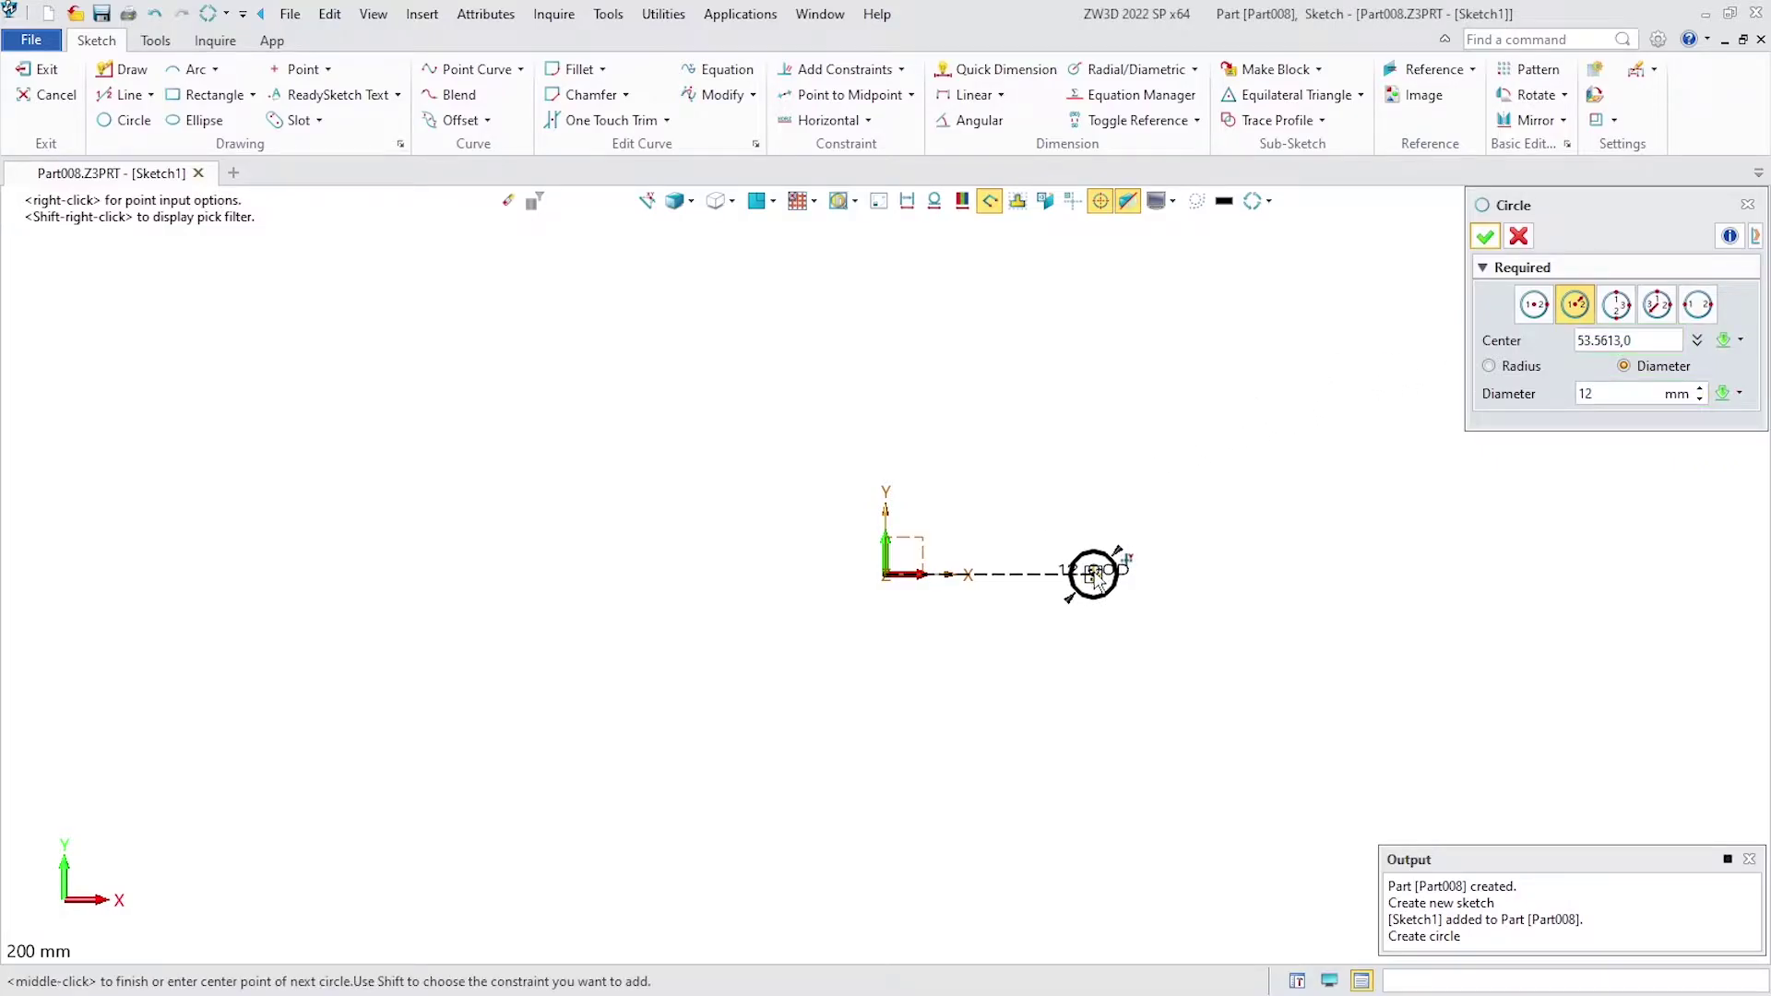
left_click(1484, 240)
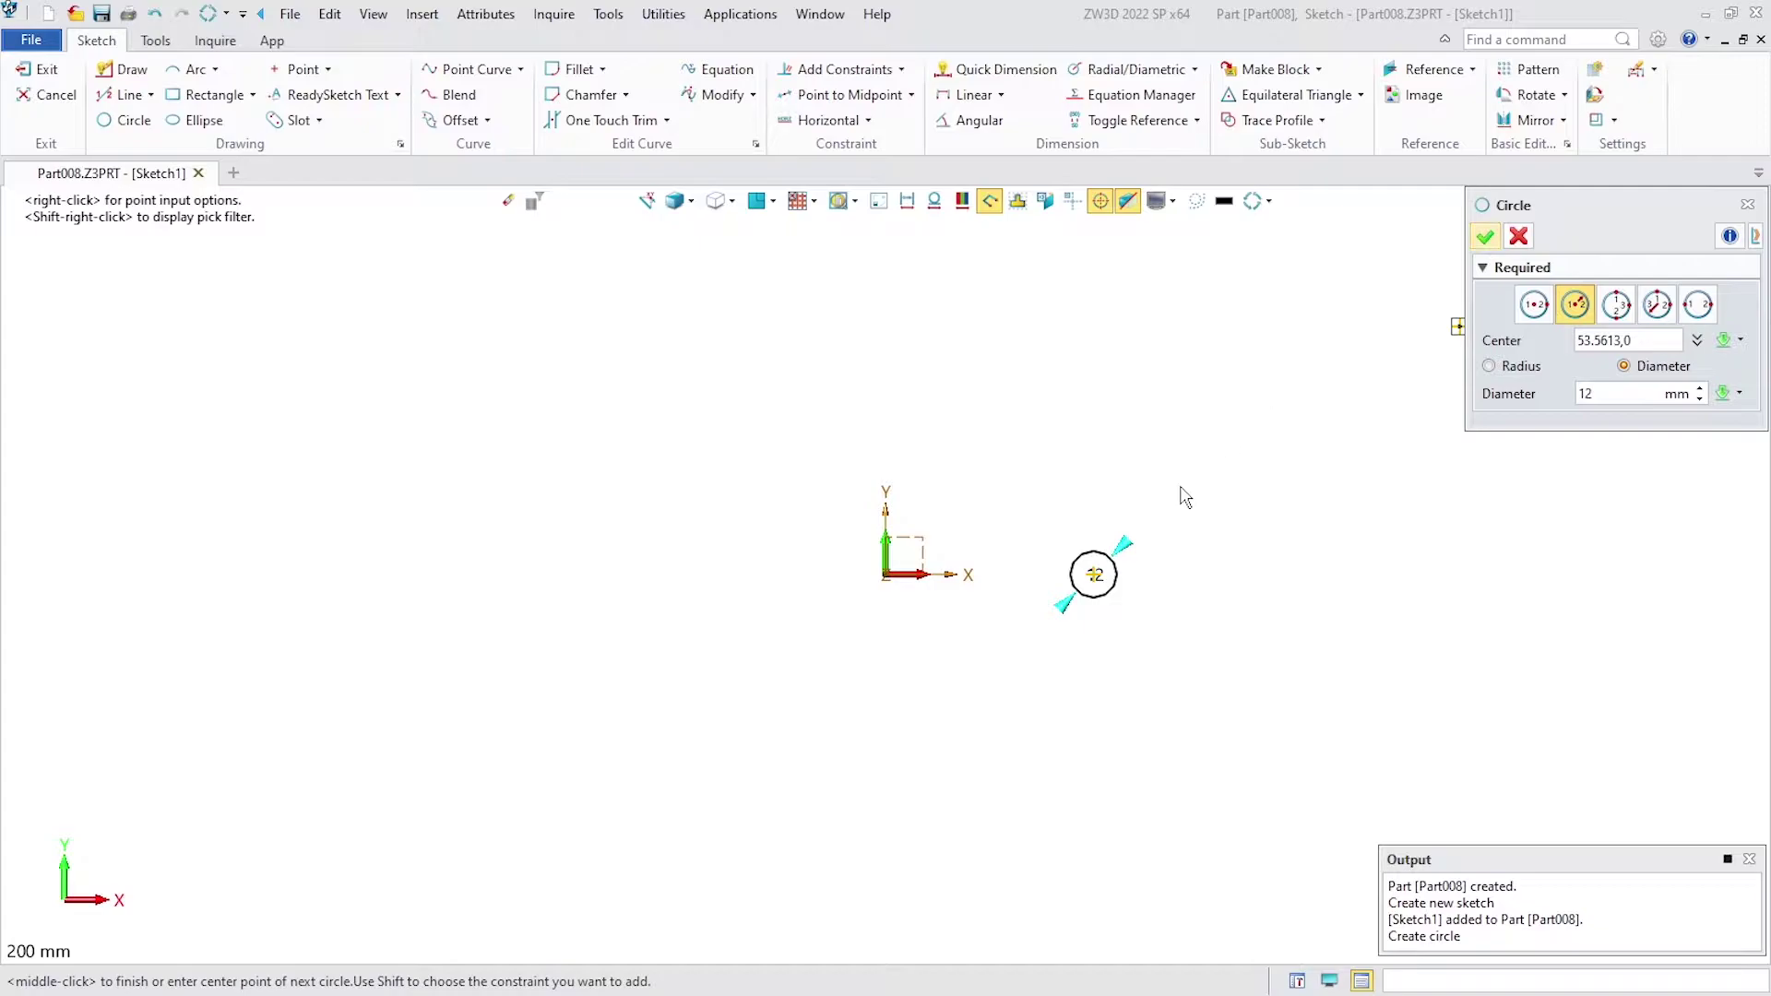
scroll(1116, 595, "up", 3)
middle_click(1256, 551)
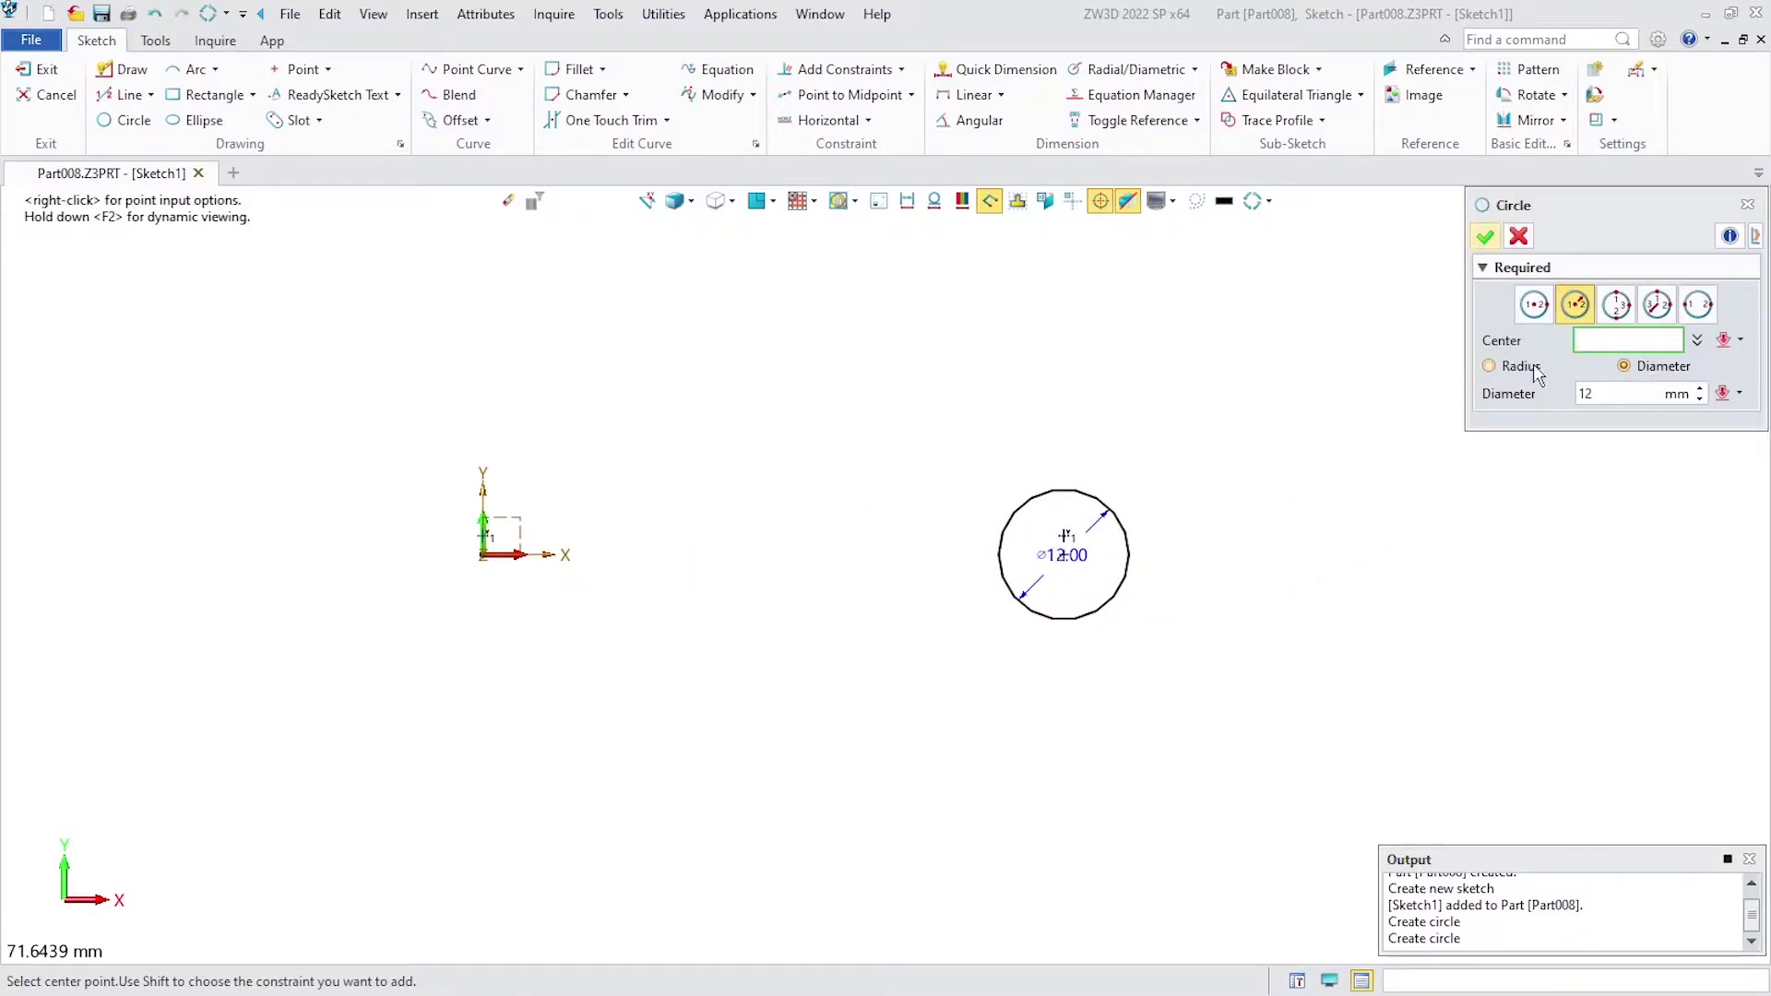
Add an R15 circle concentric with the Ø12 circle.
left_click(1489, 365)
left_click(1623, 401)
type("15")
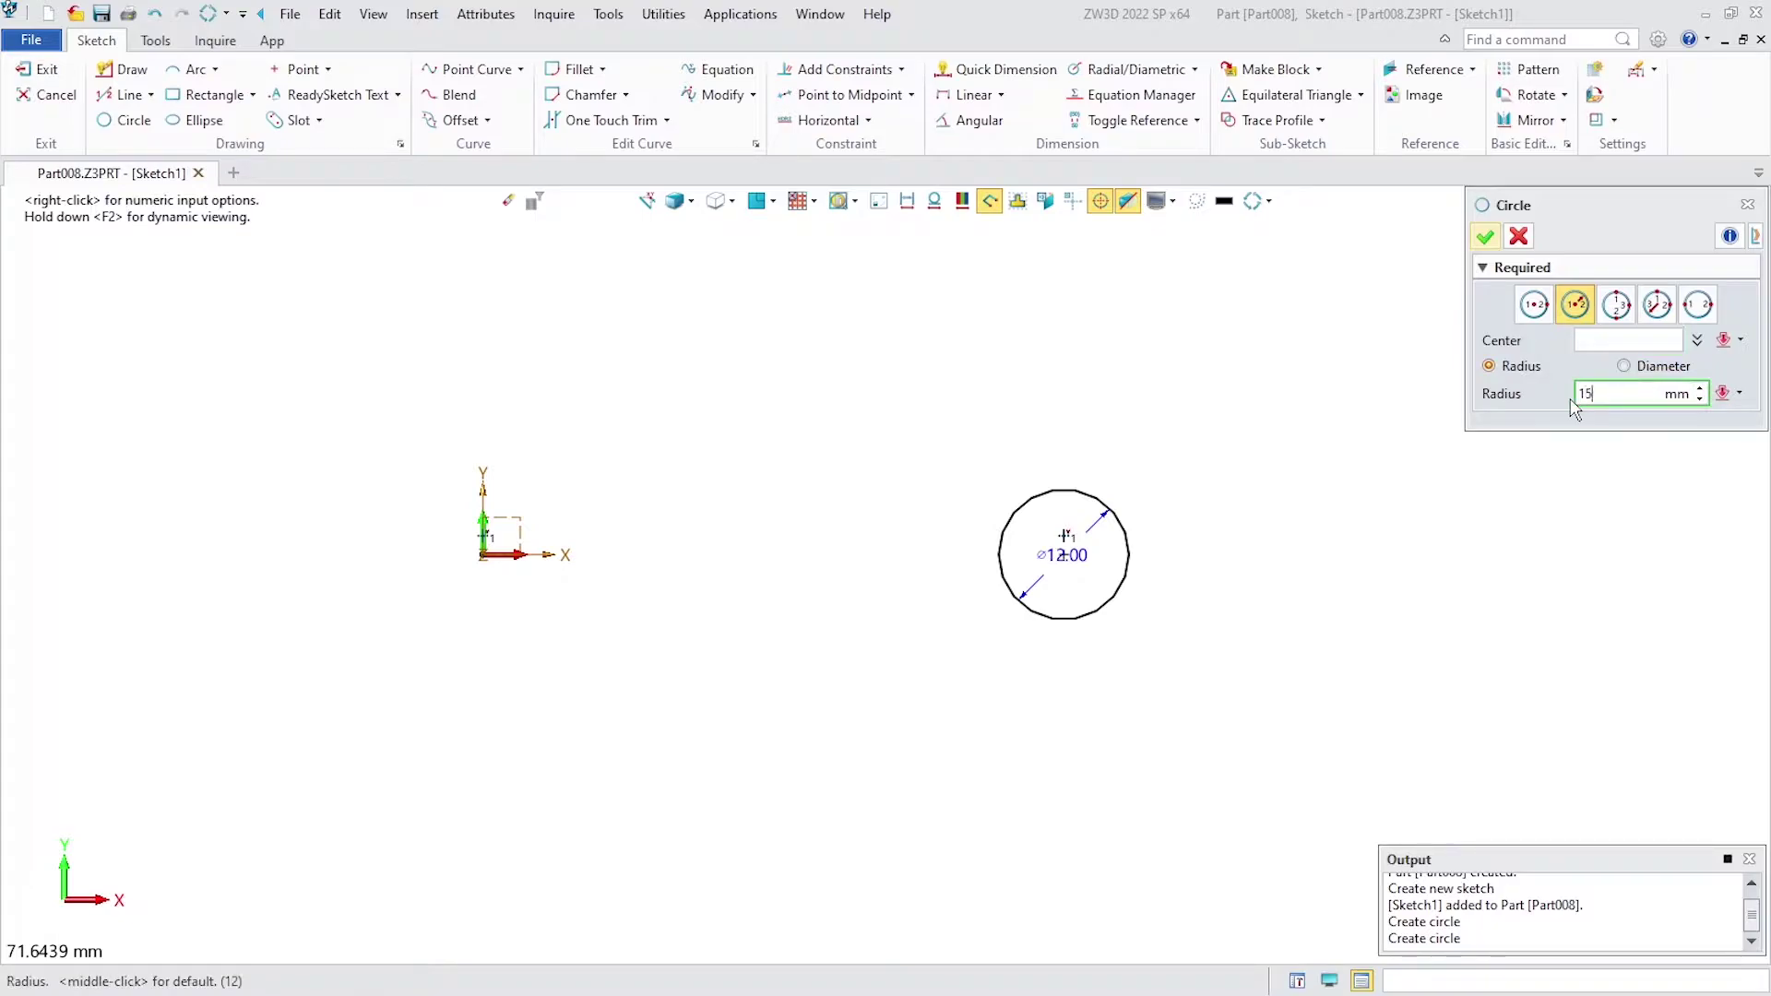
key("Return")
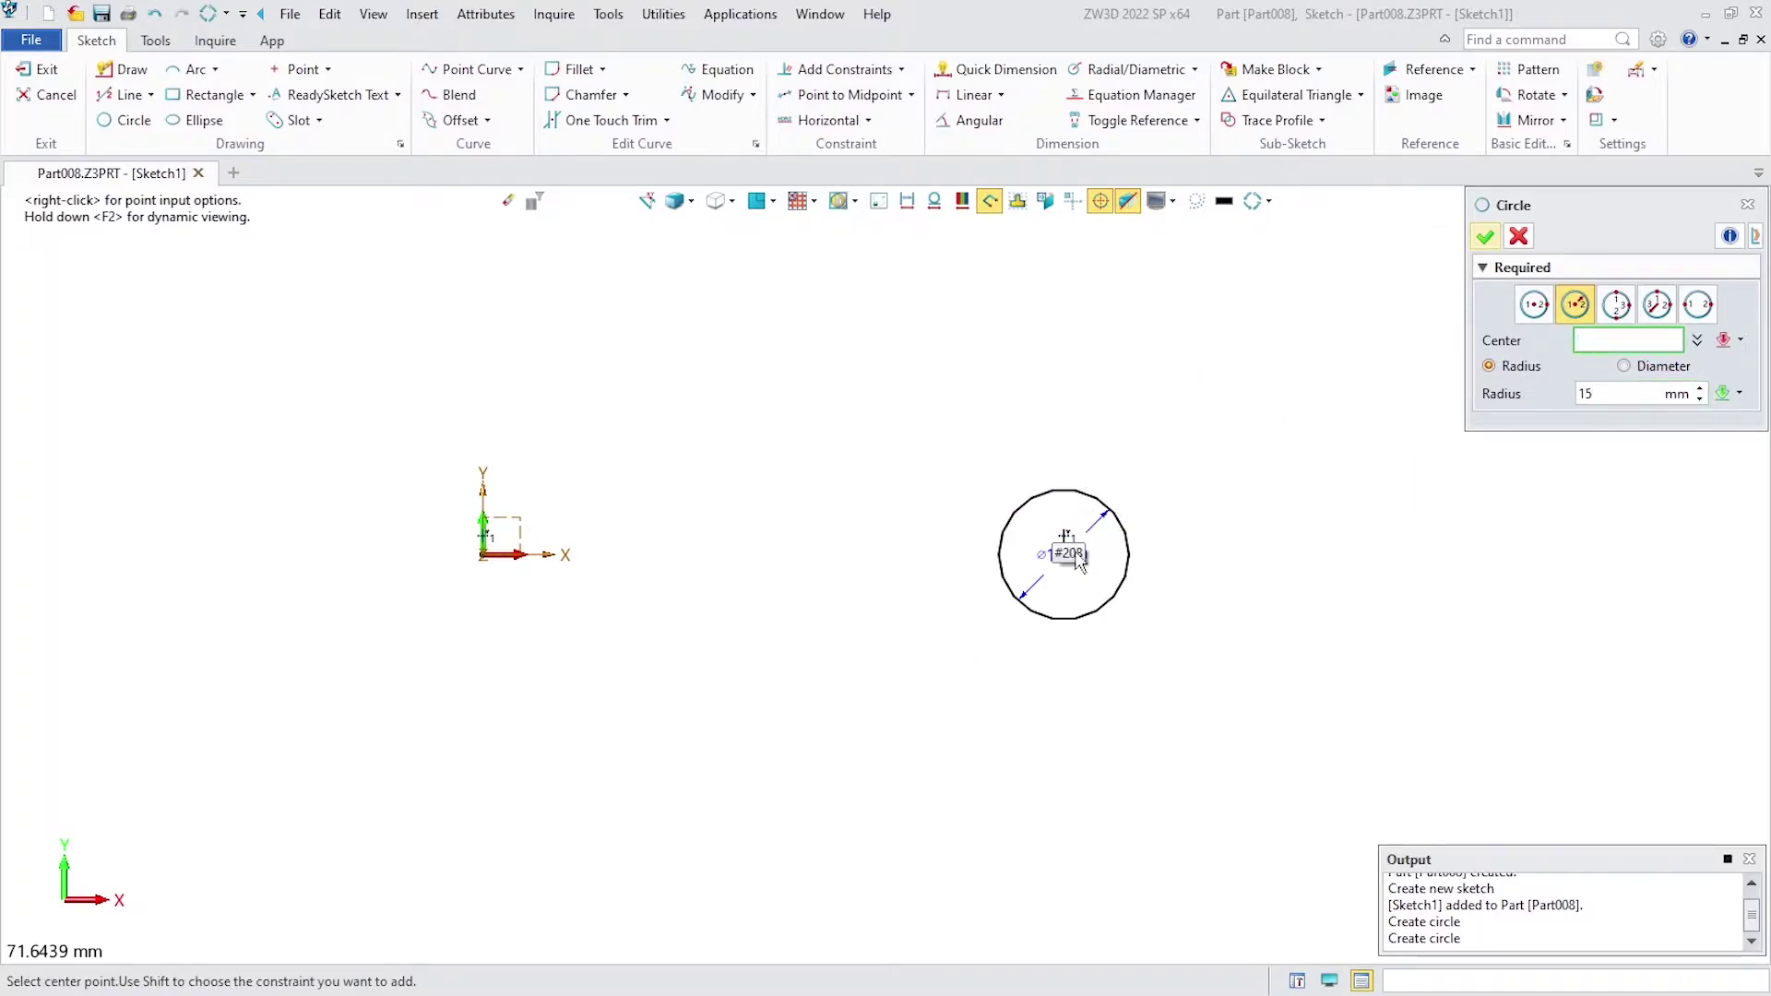
left_click(1065, 554)
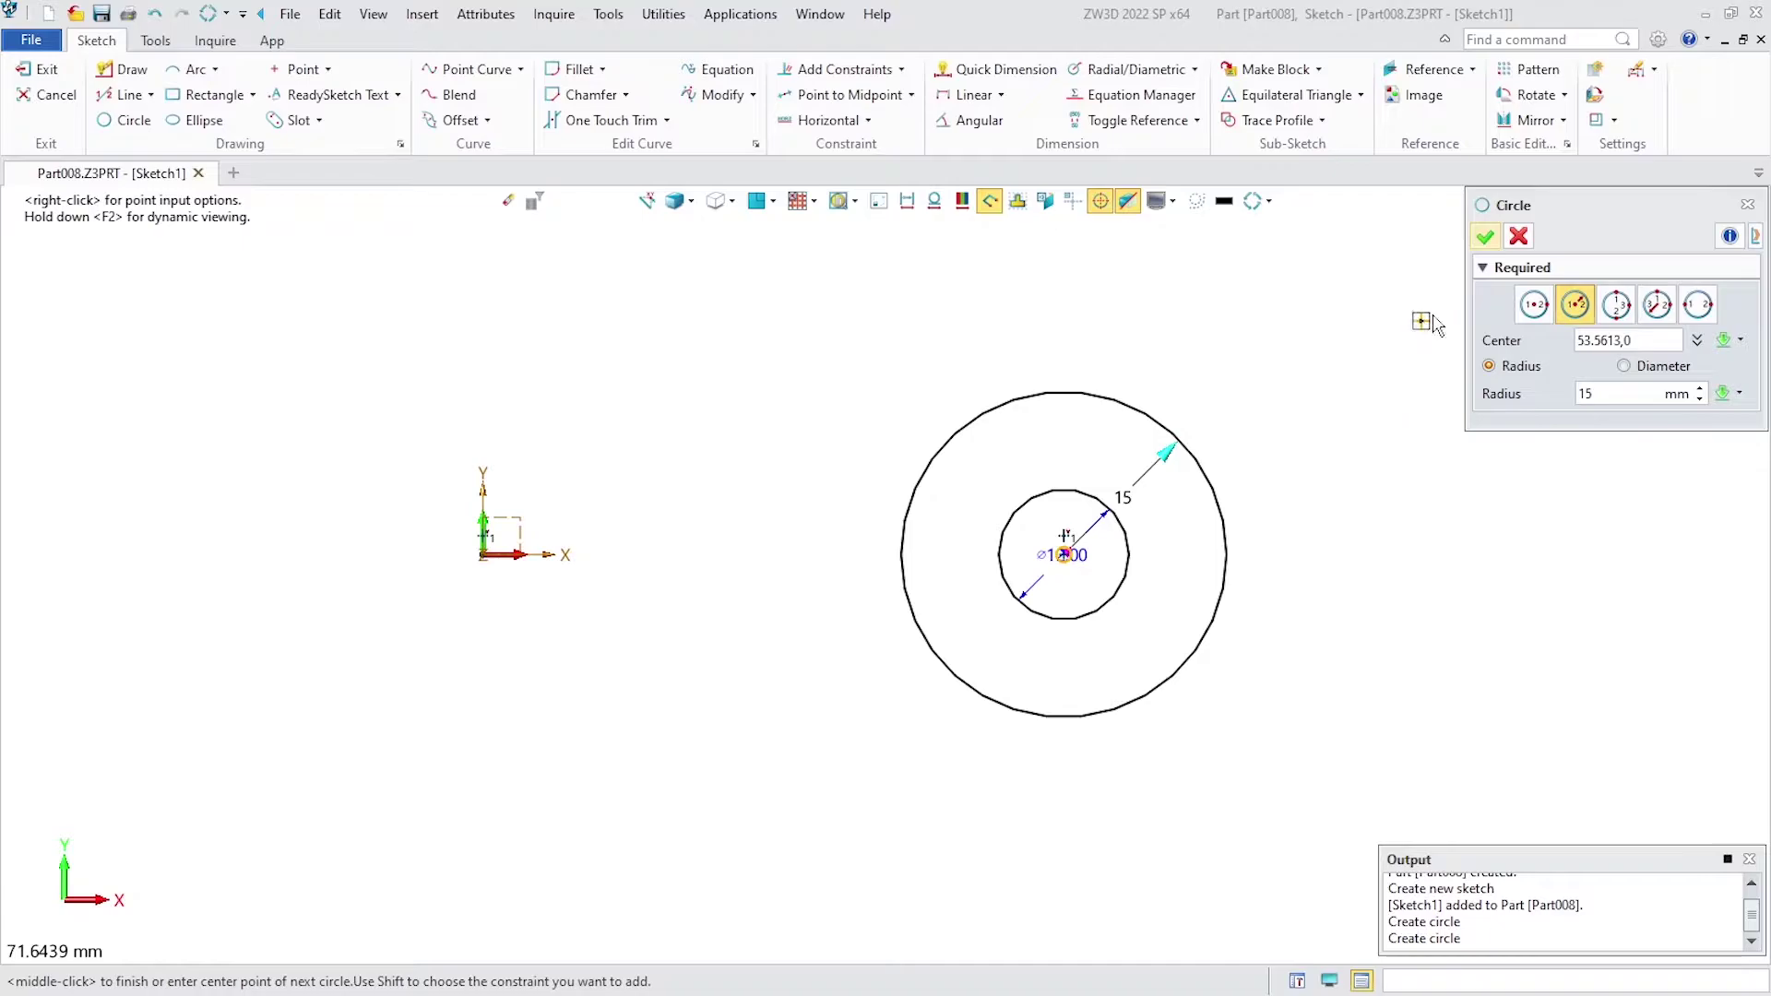
left_click(1483, 239)
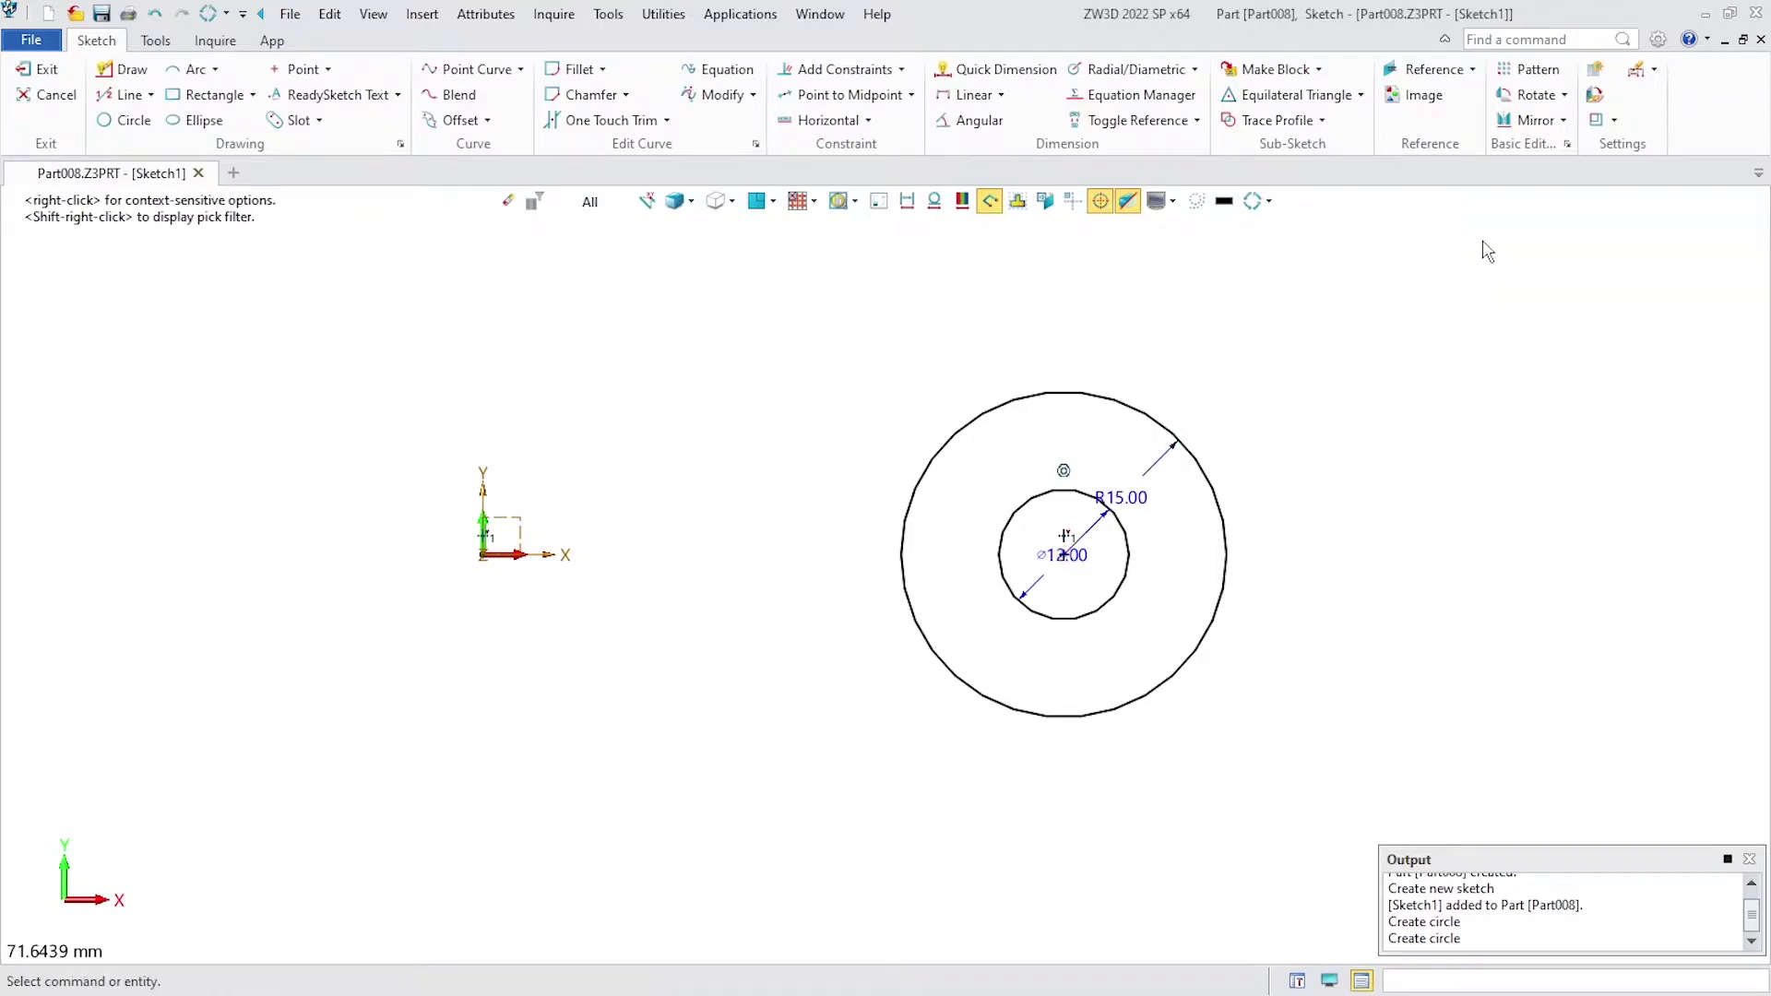
Add a Ø50 circle centred on the origin.
middle_click(1350, 315)
left_click(1640, 369)
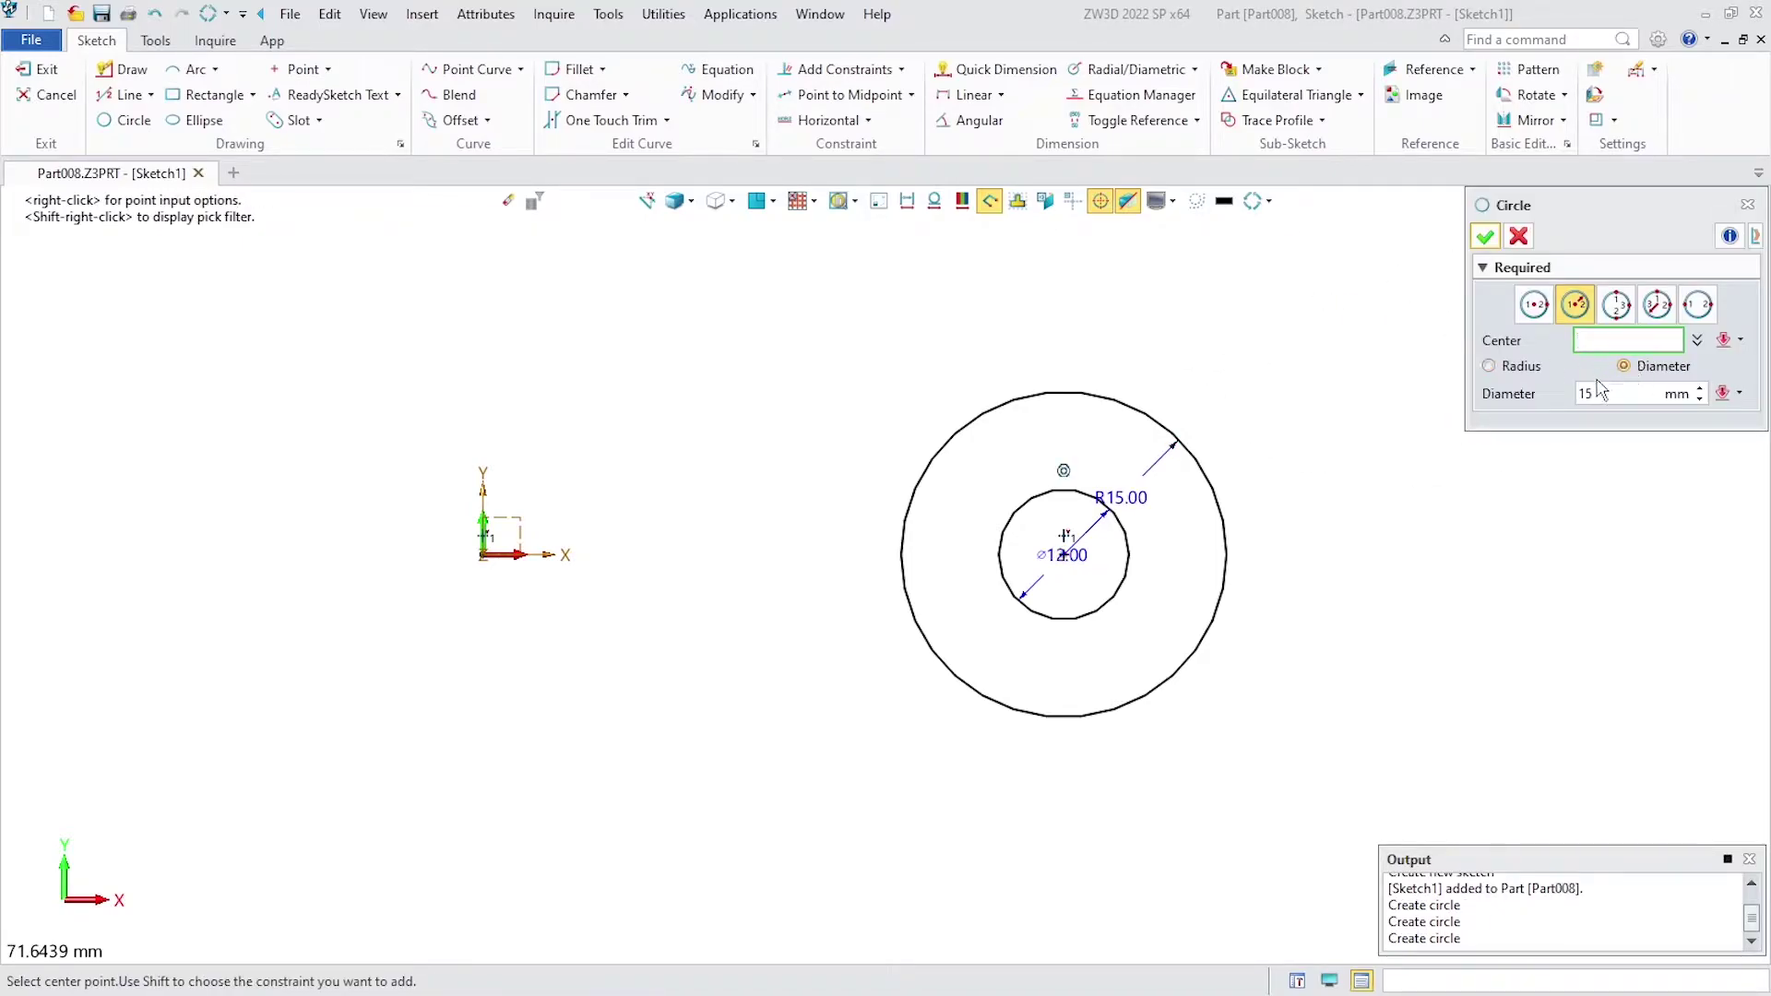
double_click(1580, 393)
type("50")
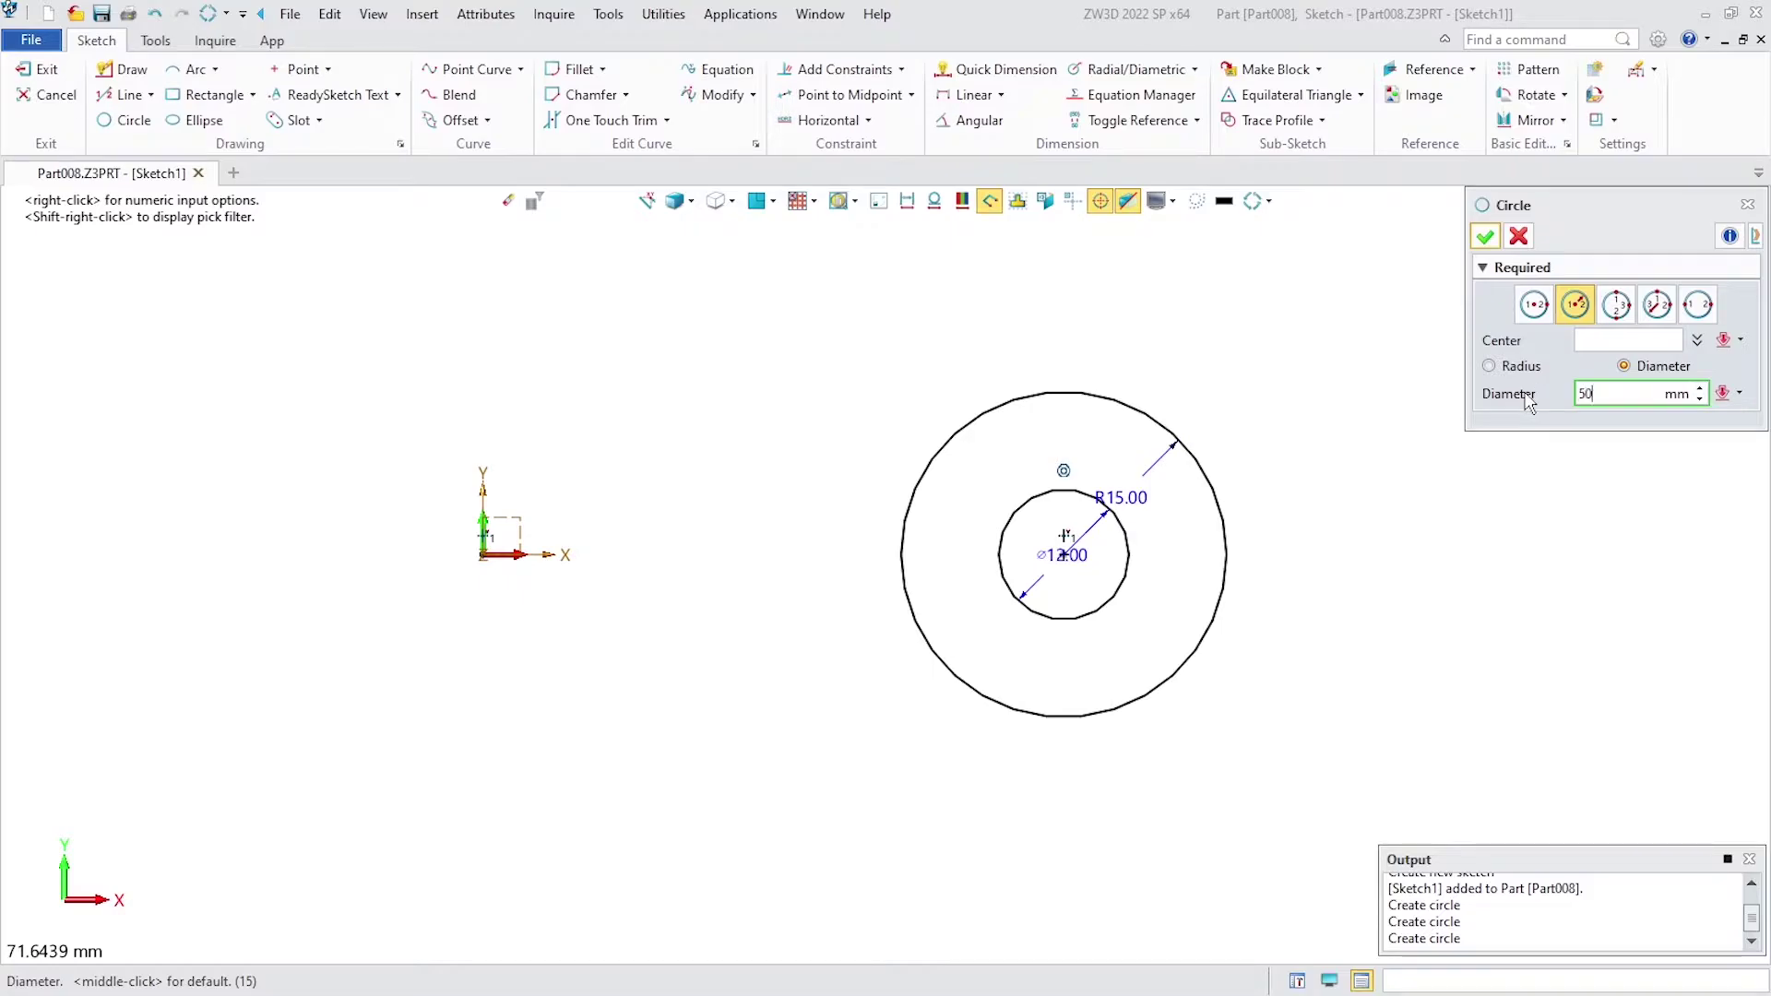
key("Return")
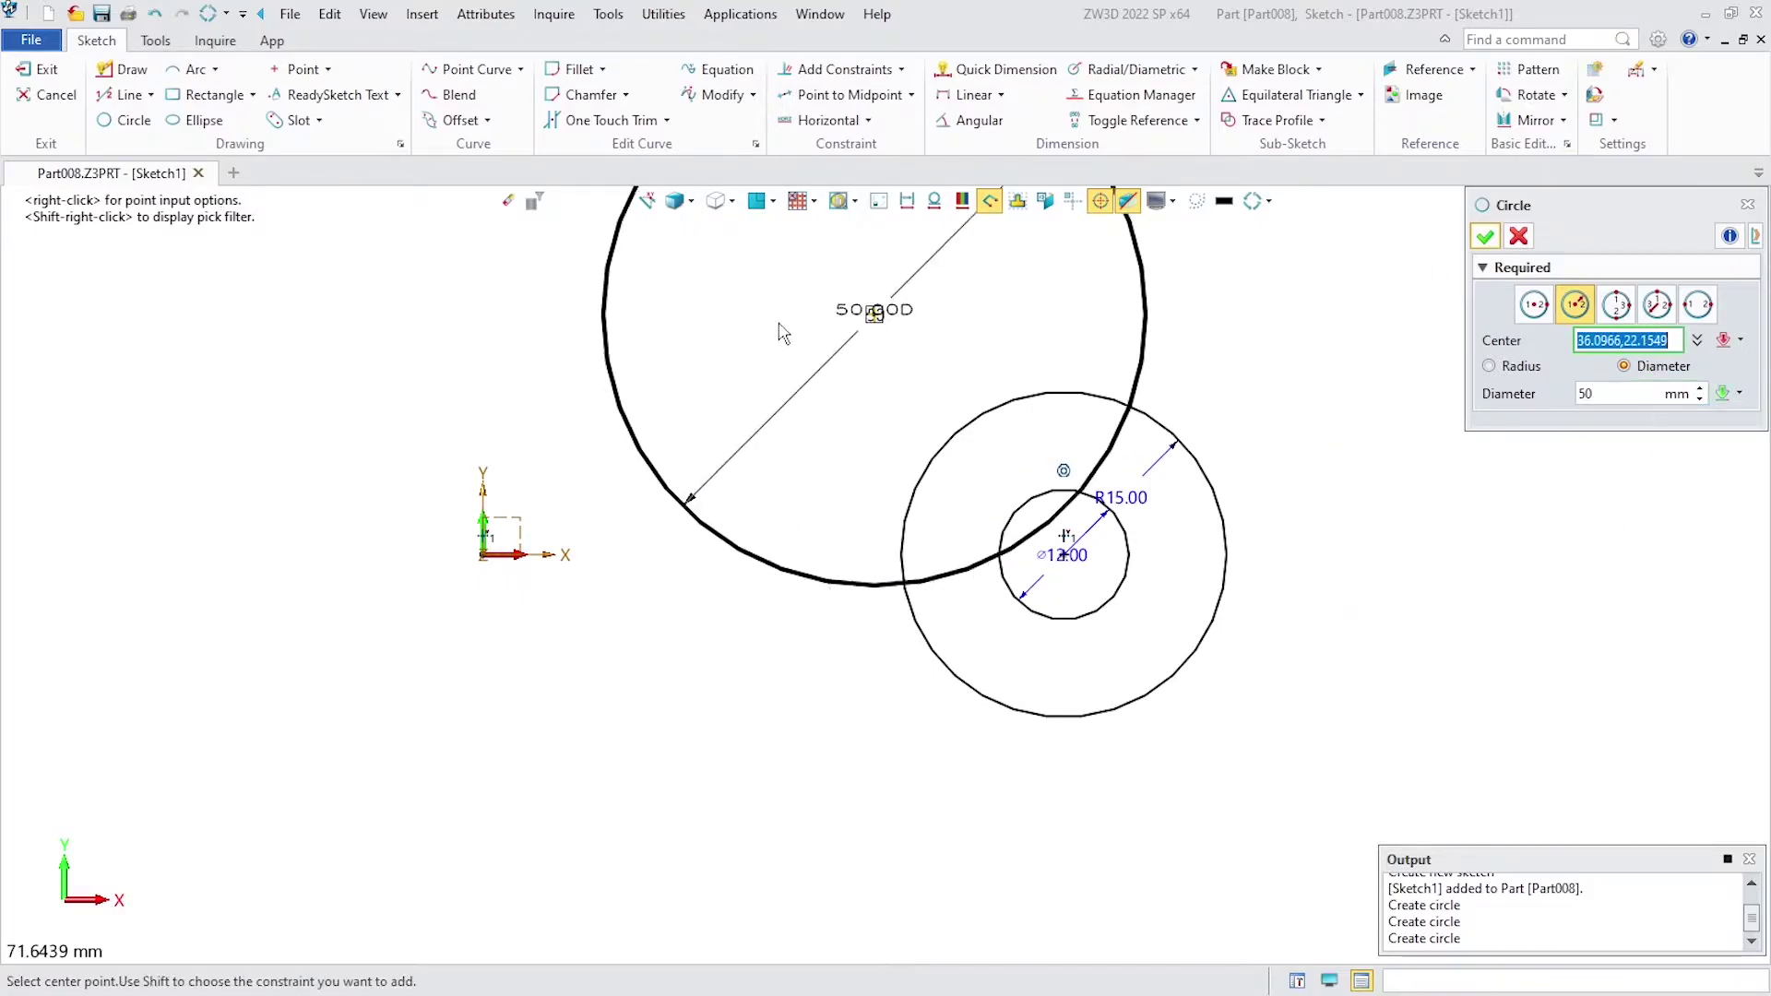
left_click(481, 556)
left_click(1484, 239)
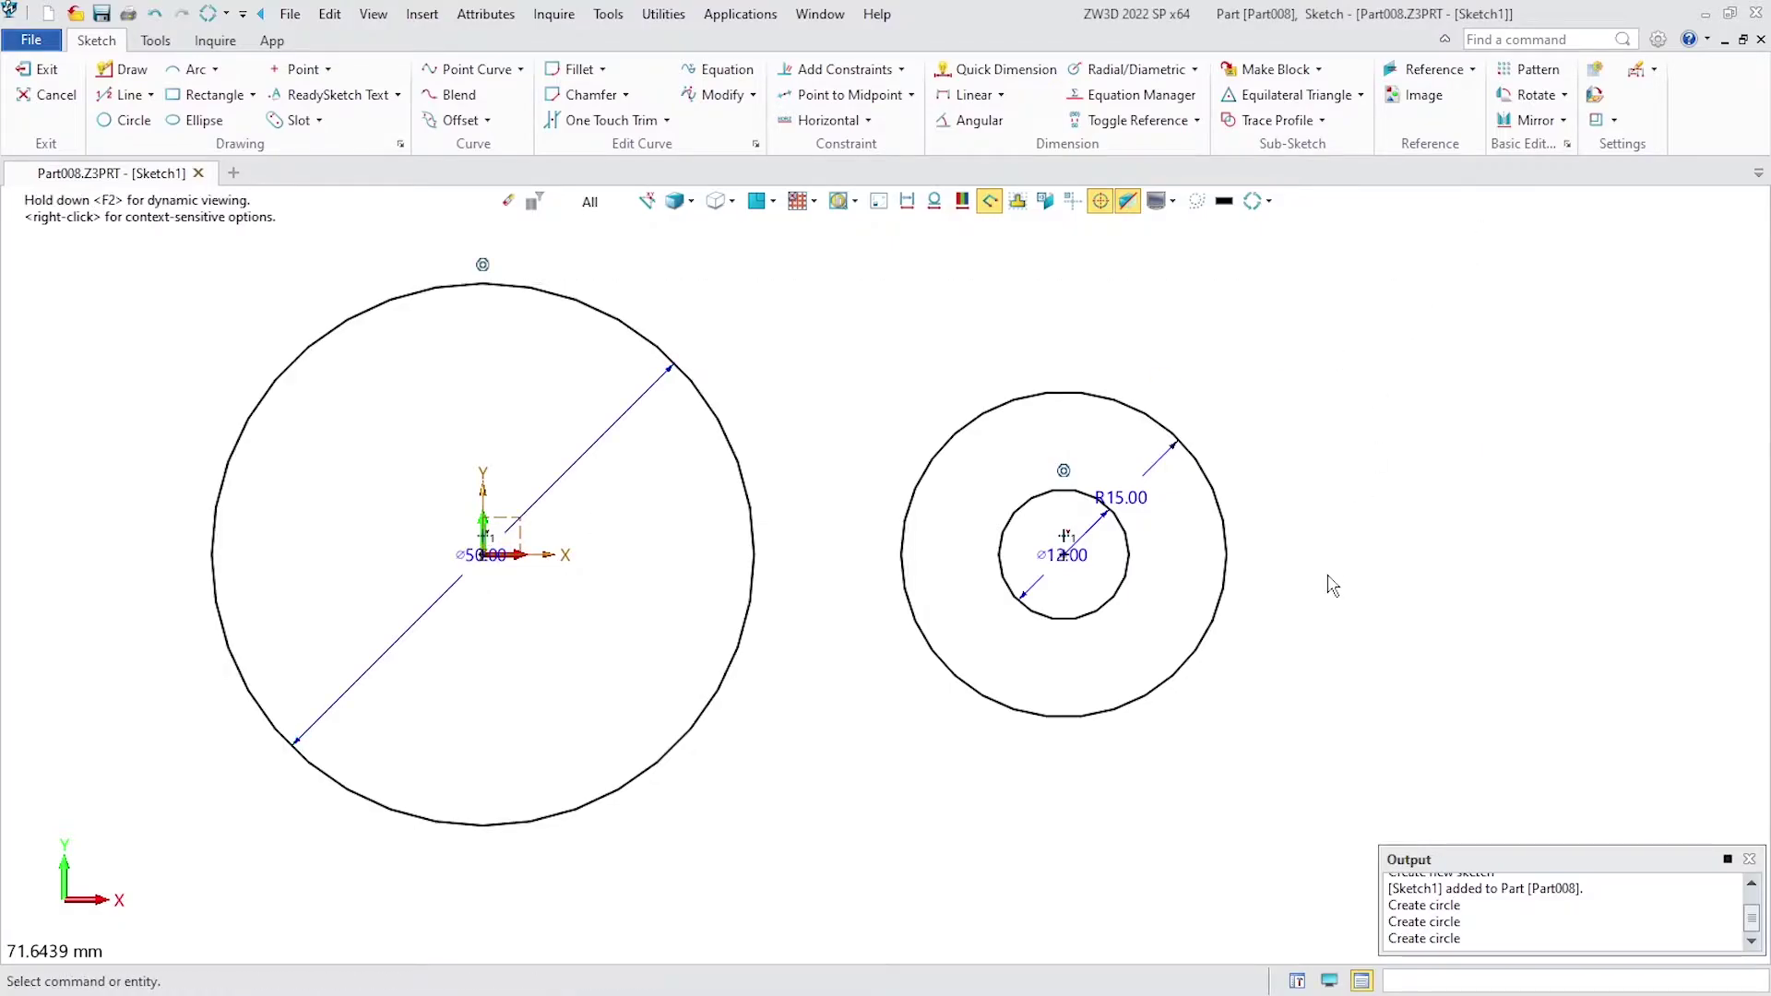
scroll(1331, 586, "down", 1)
Dimension the small circles' centre 35 mm from the origin with Quick Dimension.
right_click(1459, 388)
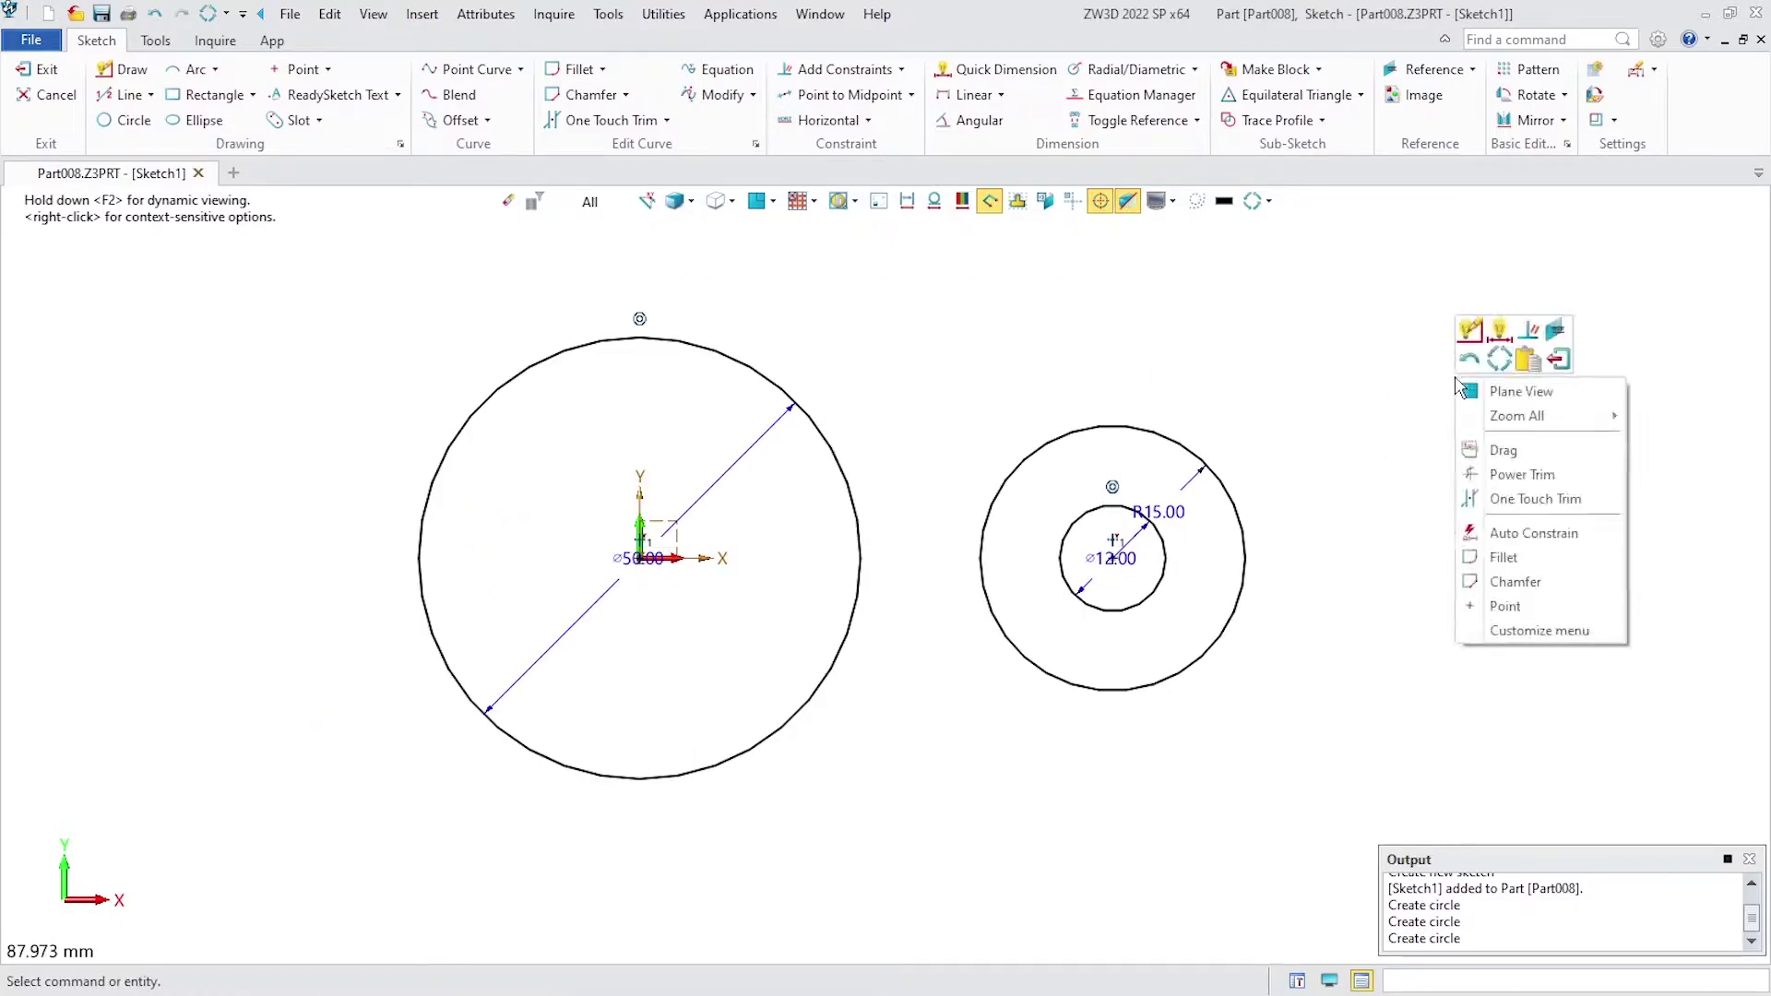
left_click(1505, 335)
left_click(643, 563)
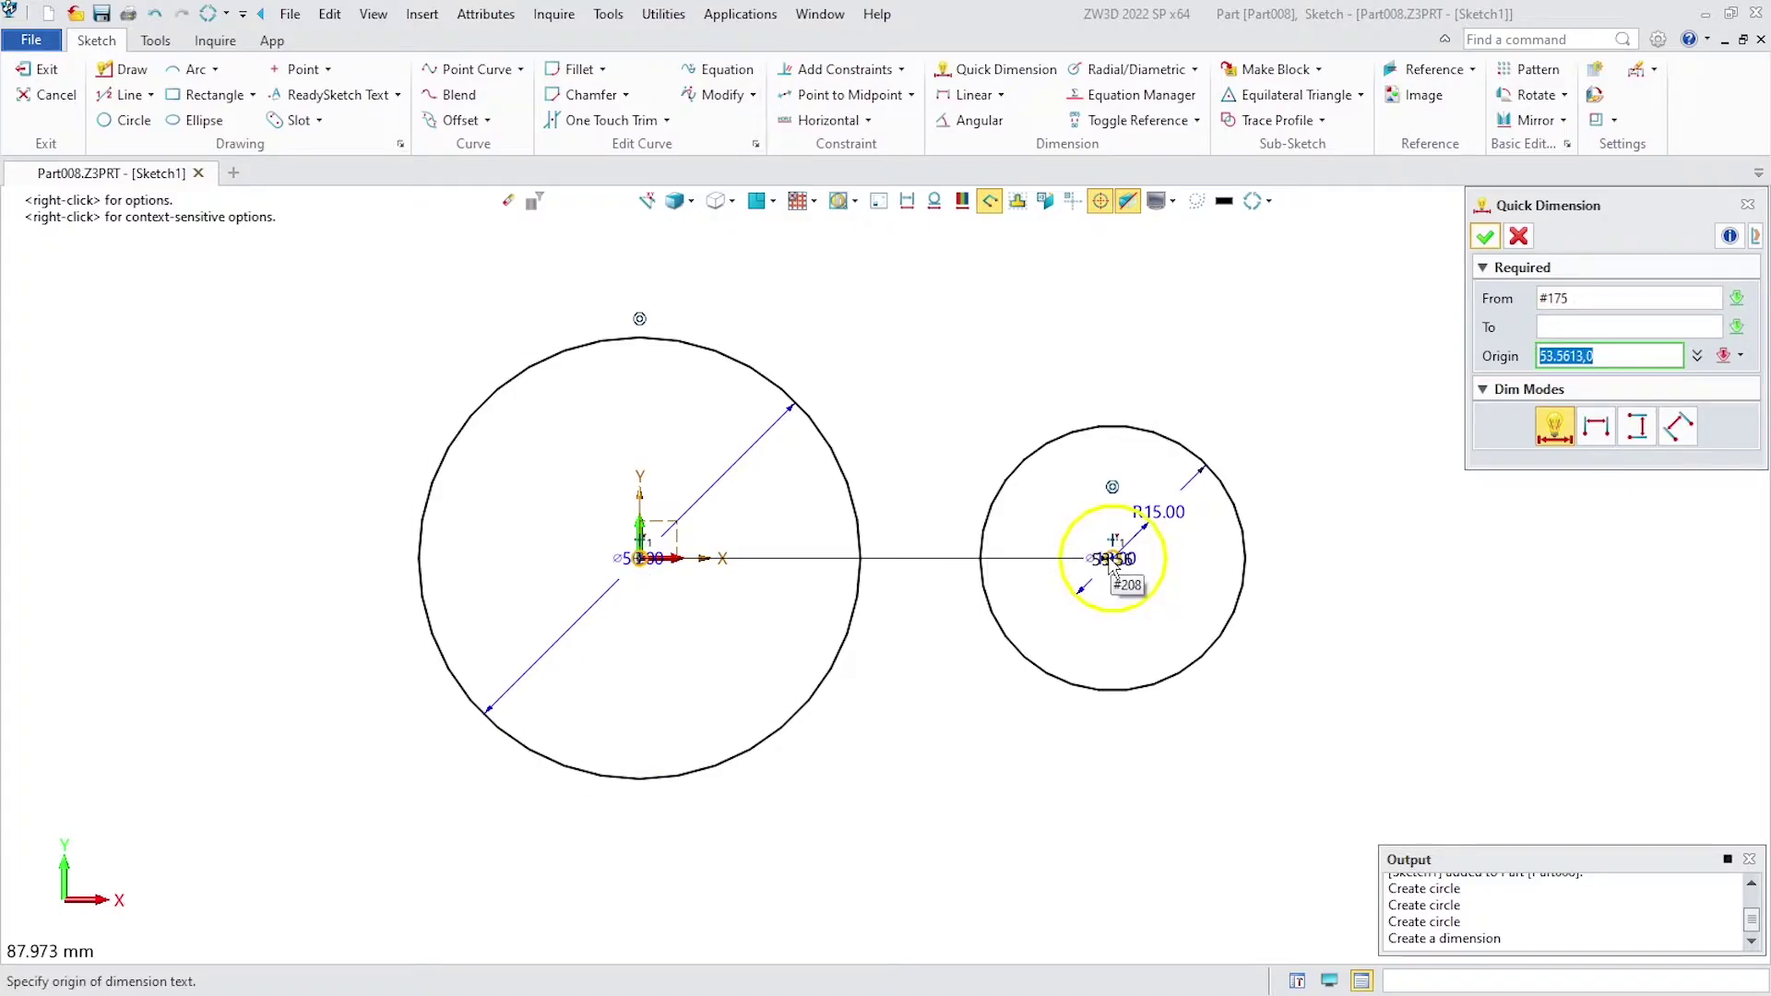
left_click(887, 836)
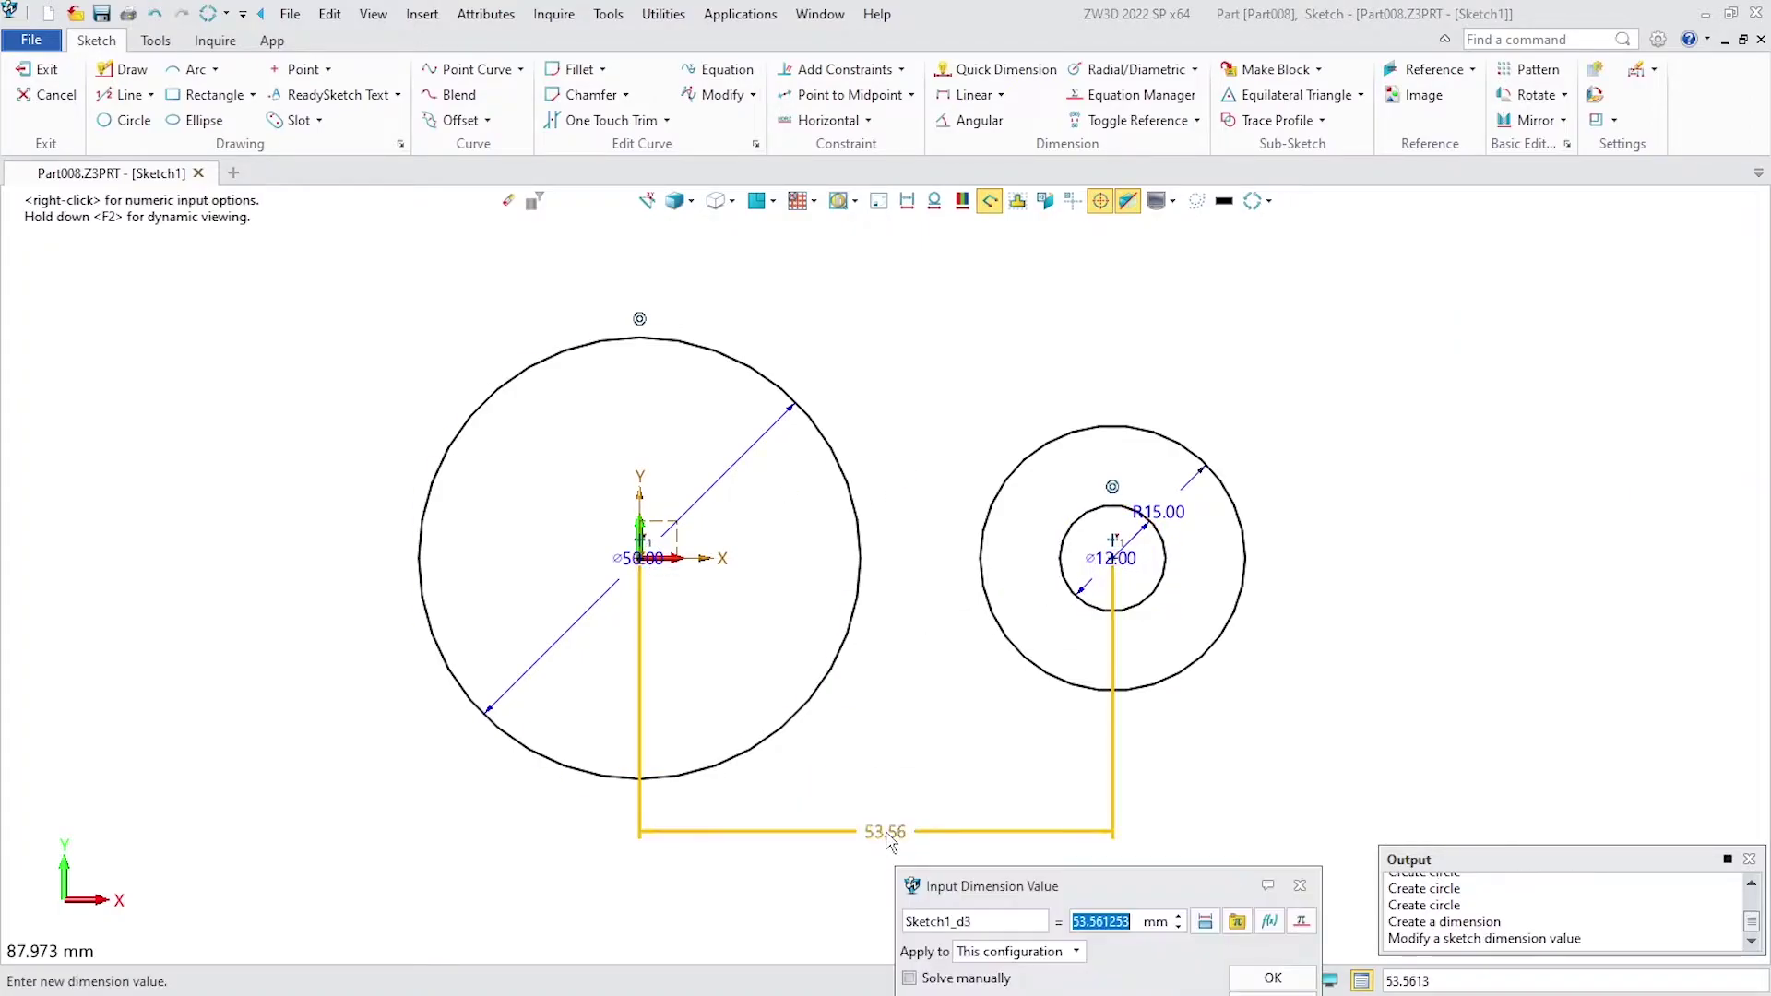
type("3")
type("5")
key("Return")
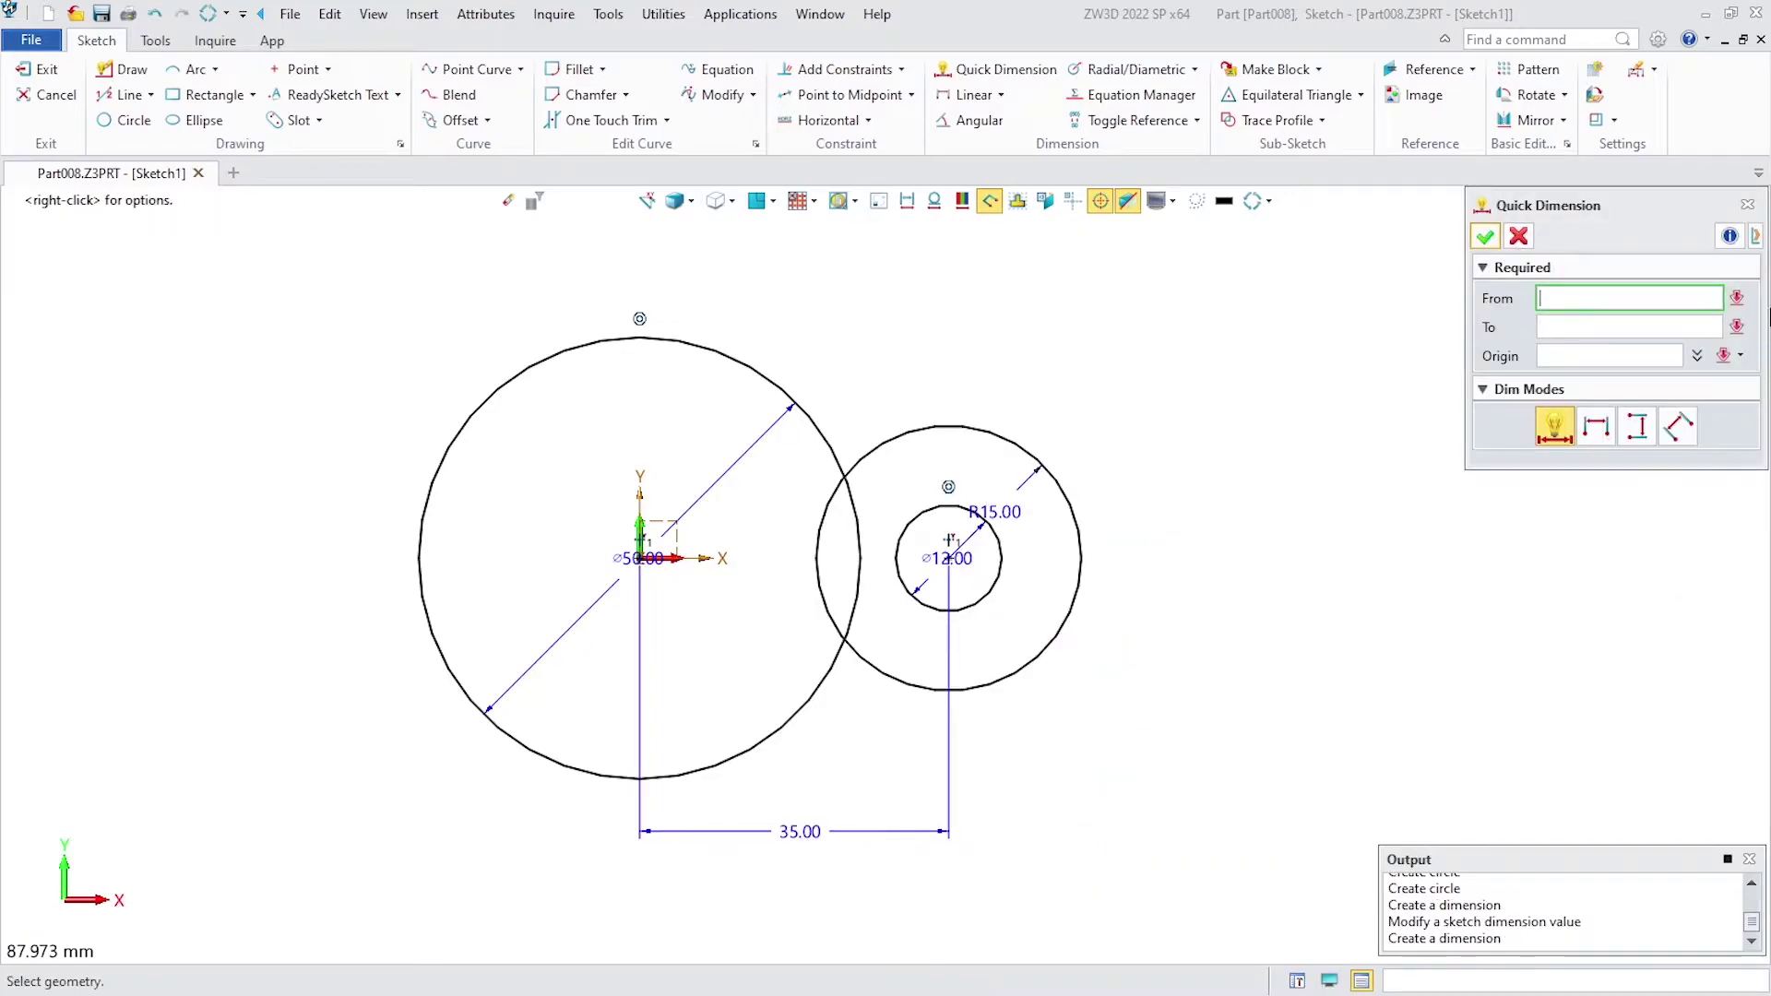
left_click(1484, 238)
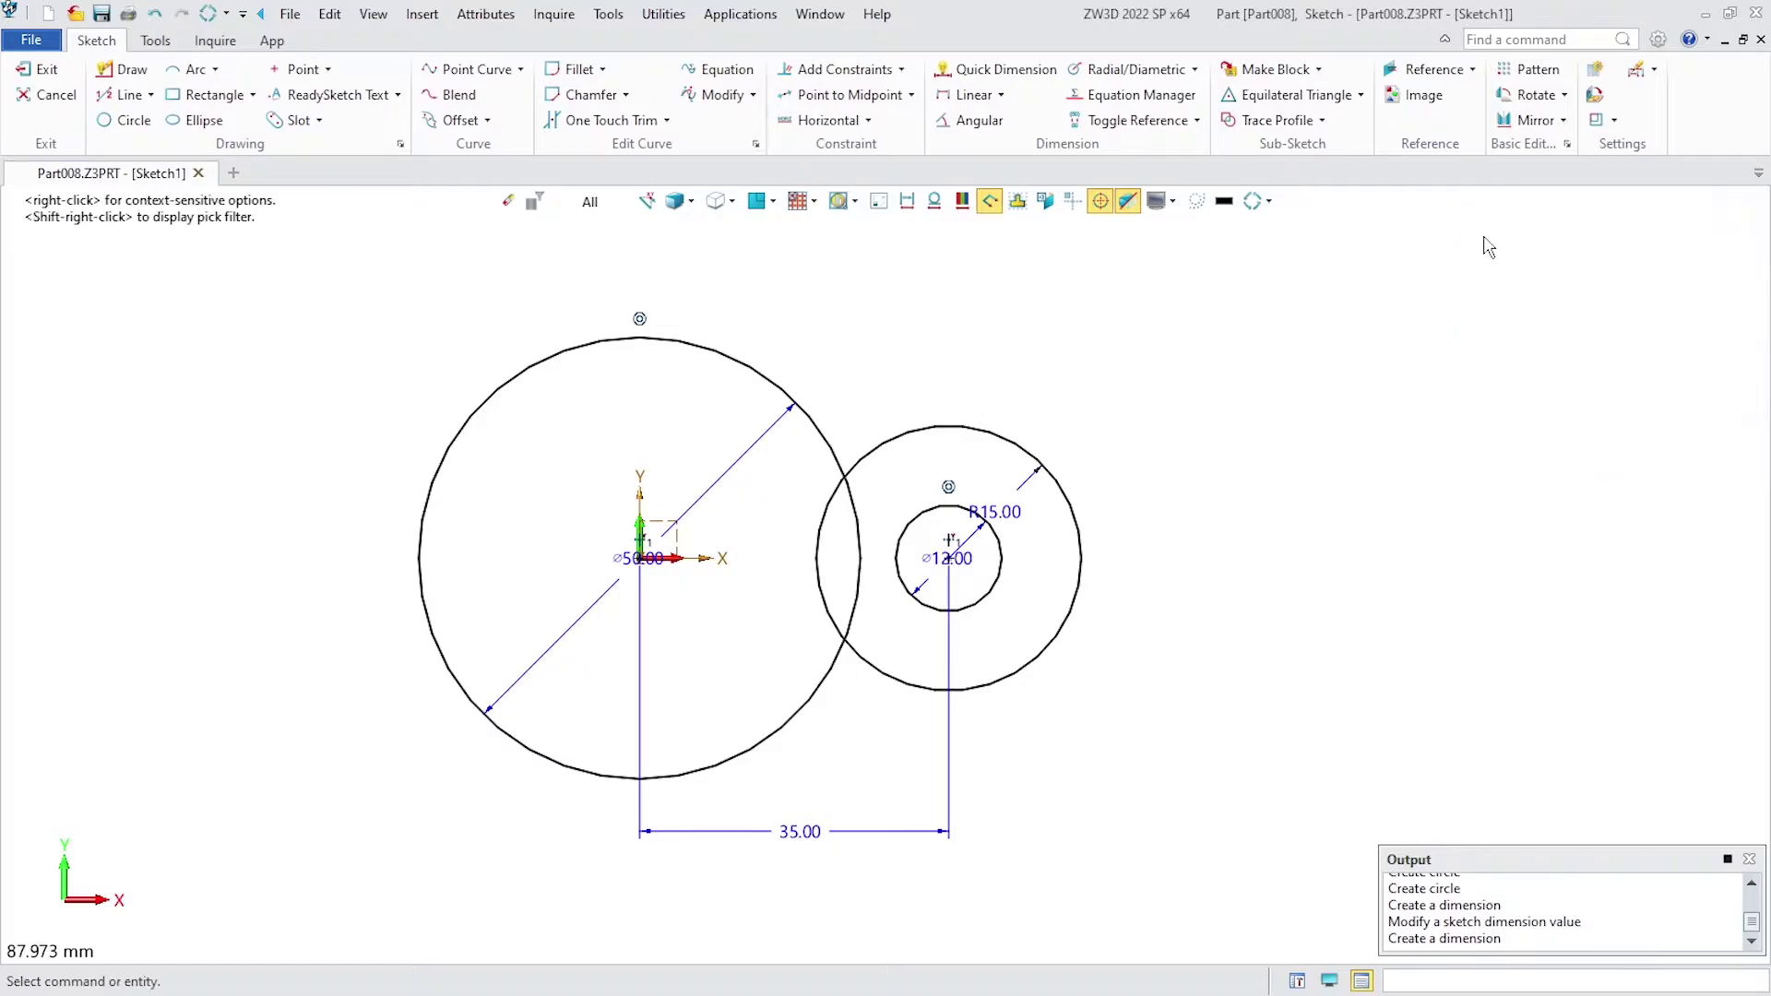
scroll(1254, 496, "down", 2)
scroll(901, 524, "up", 1)
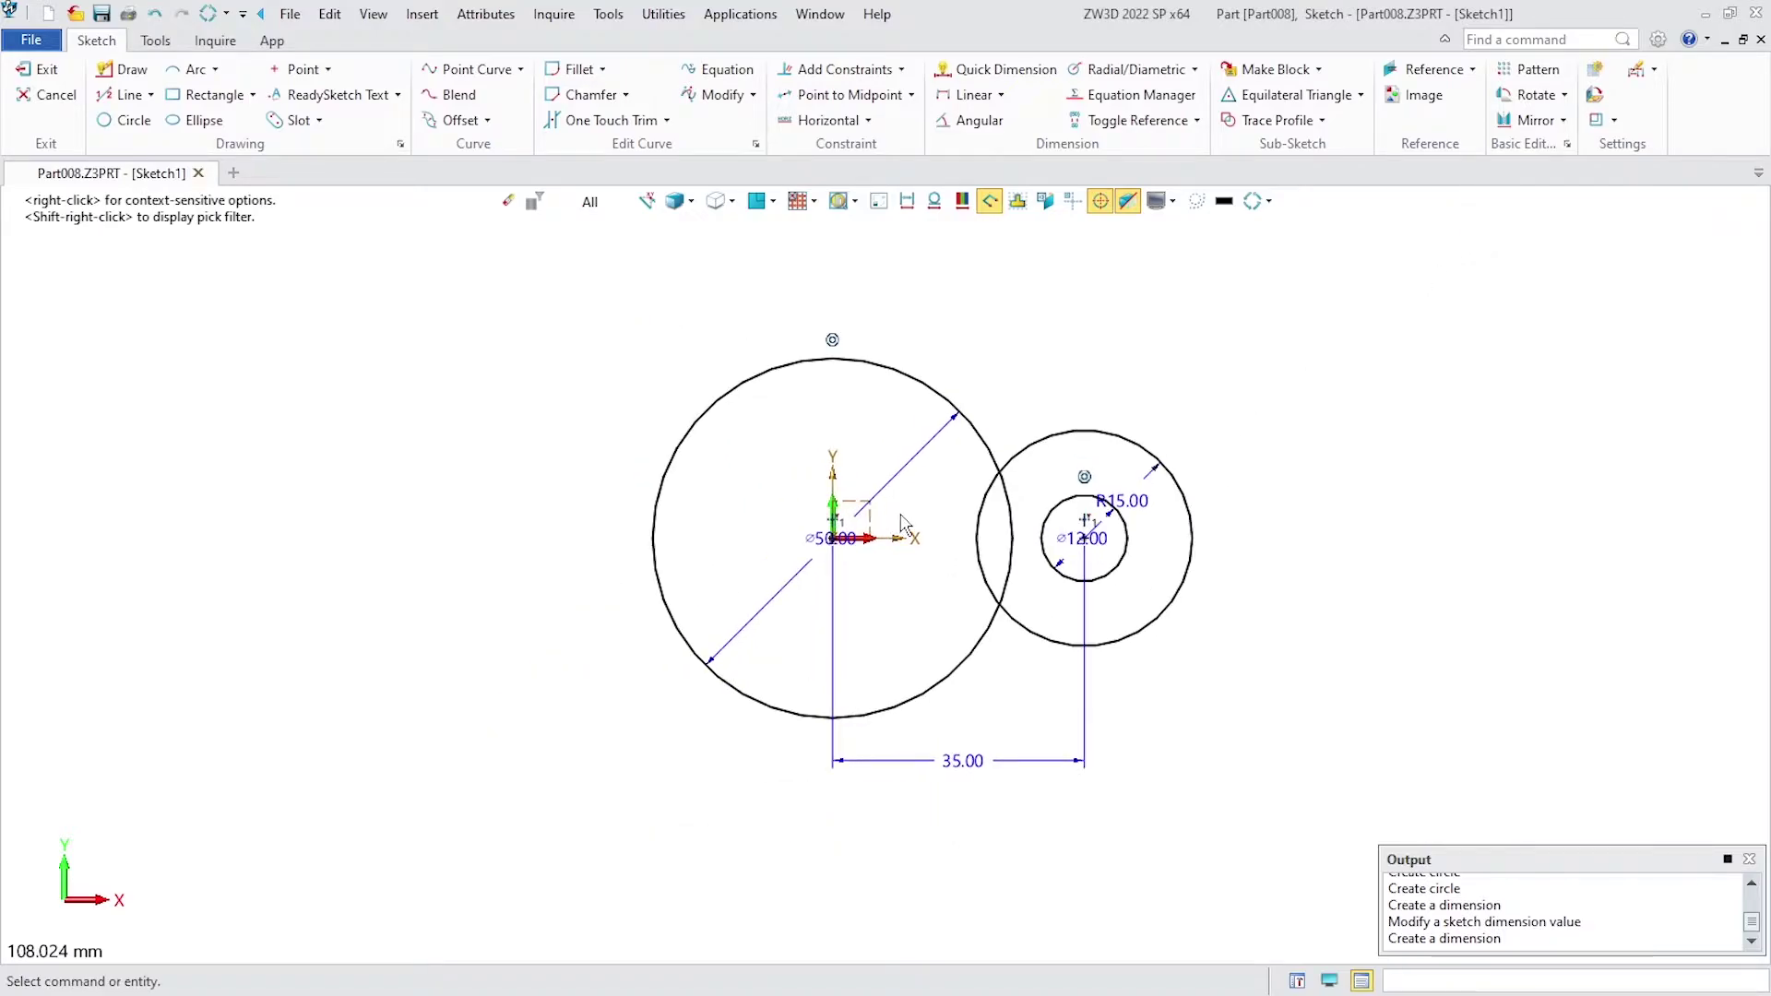
middle_click_drag(1261, 426, 1231, 427)
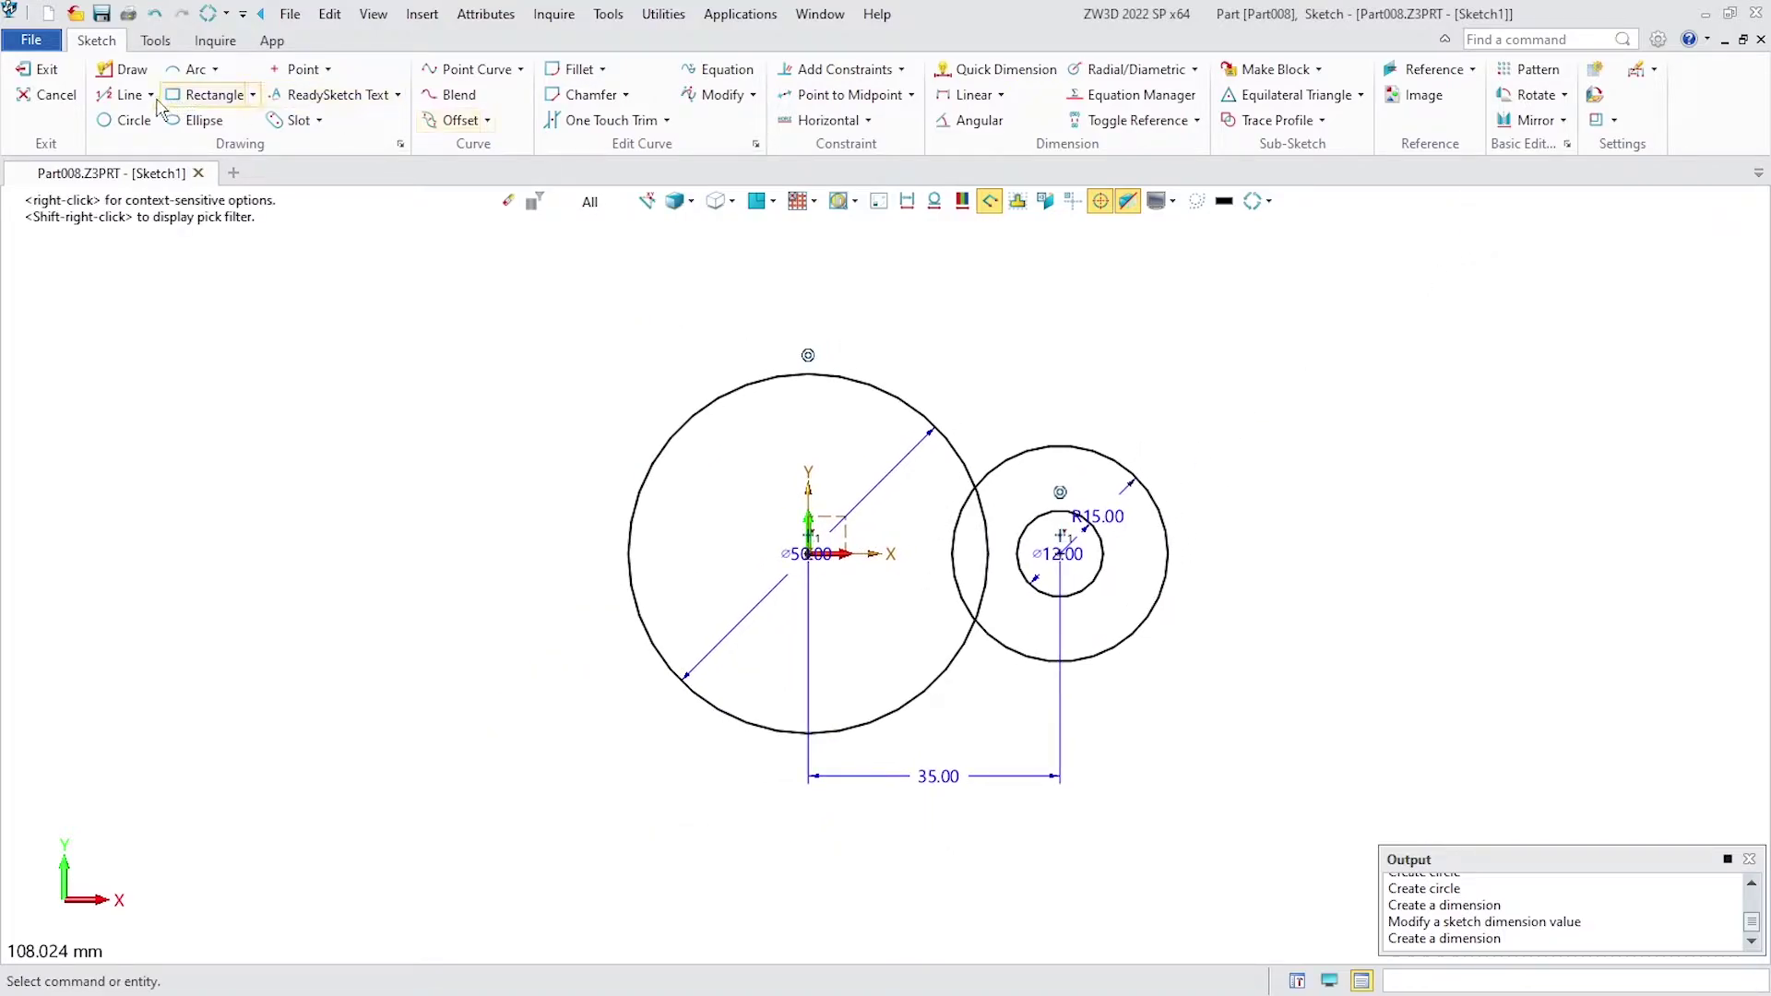
Draw top and bottom lines tangent to both the Ø50 and R15 circles.
left_click(126, 103)
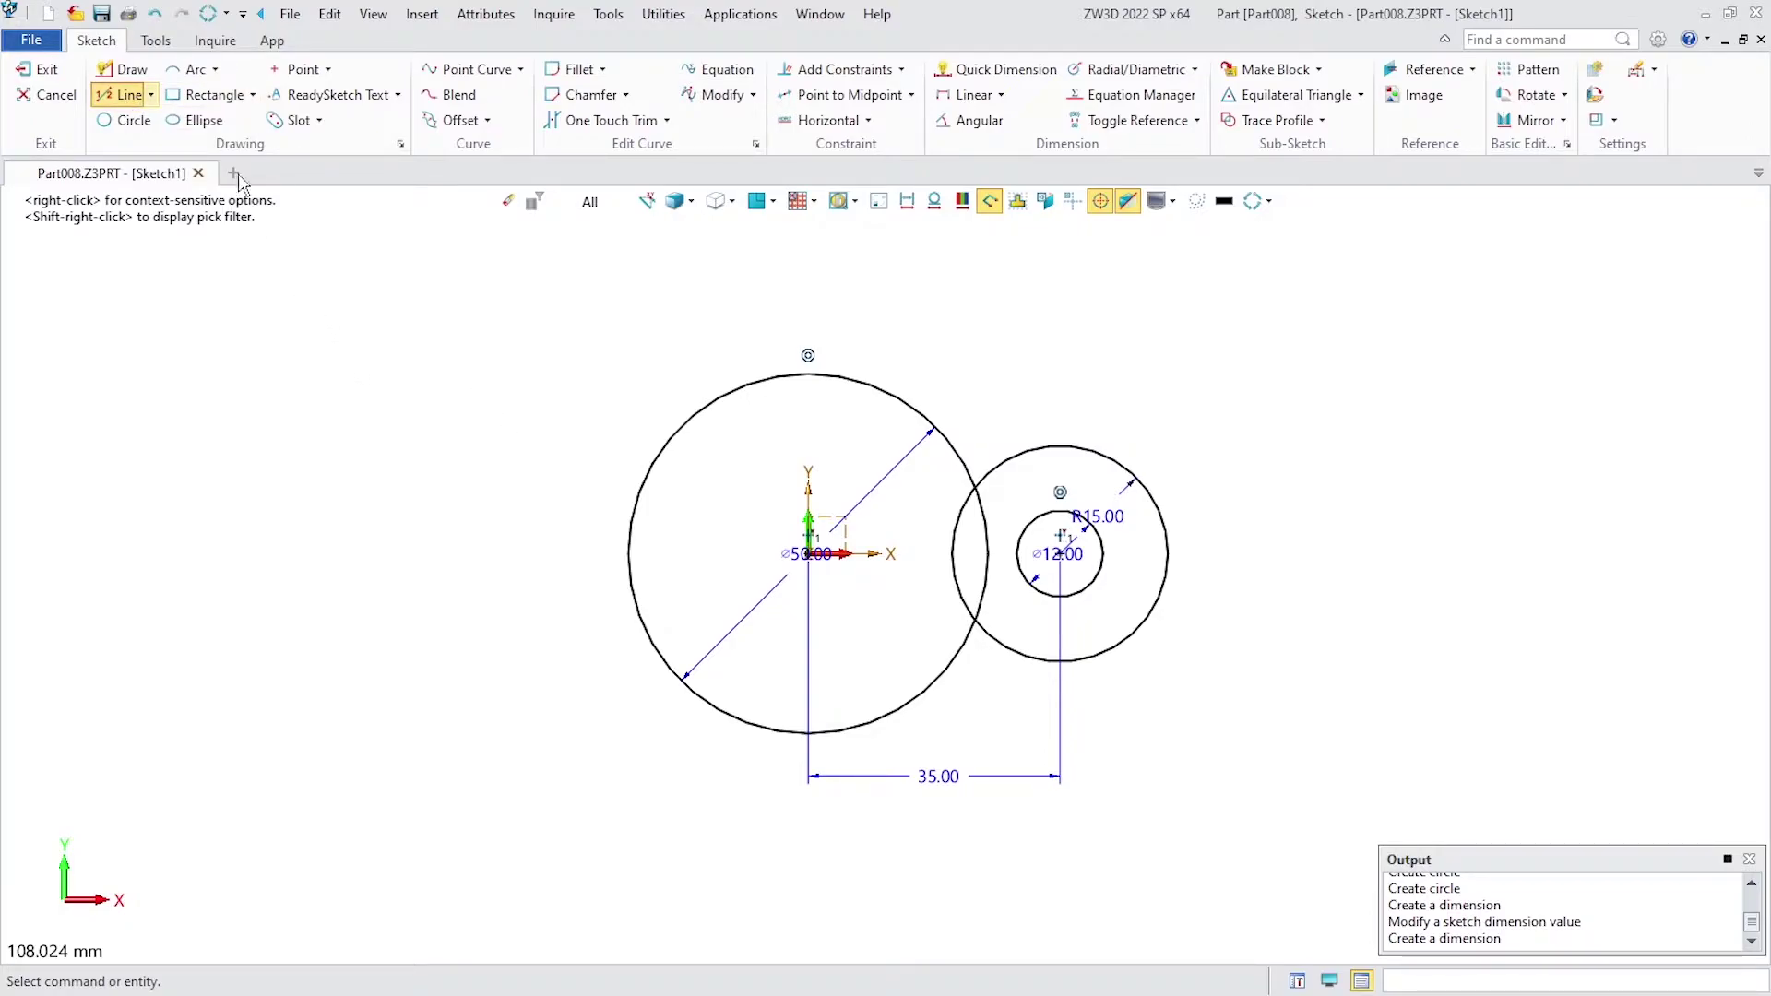
right_click(386, 401)
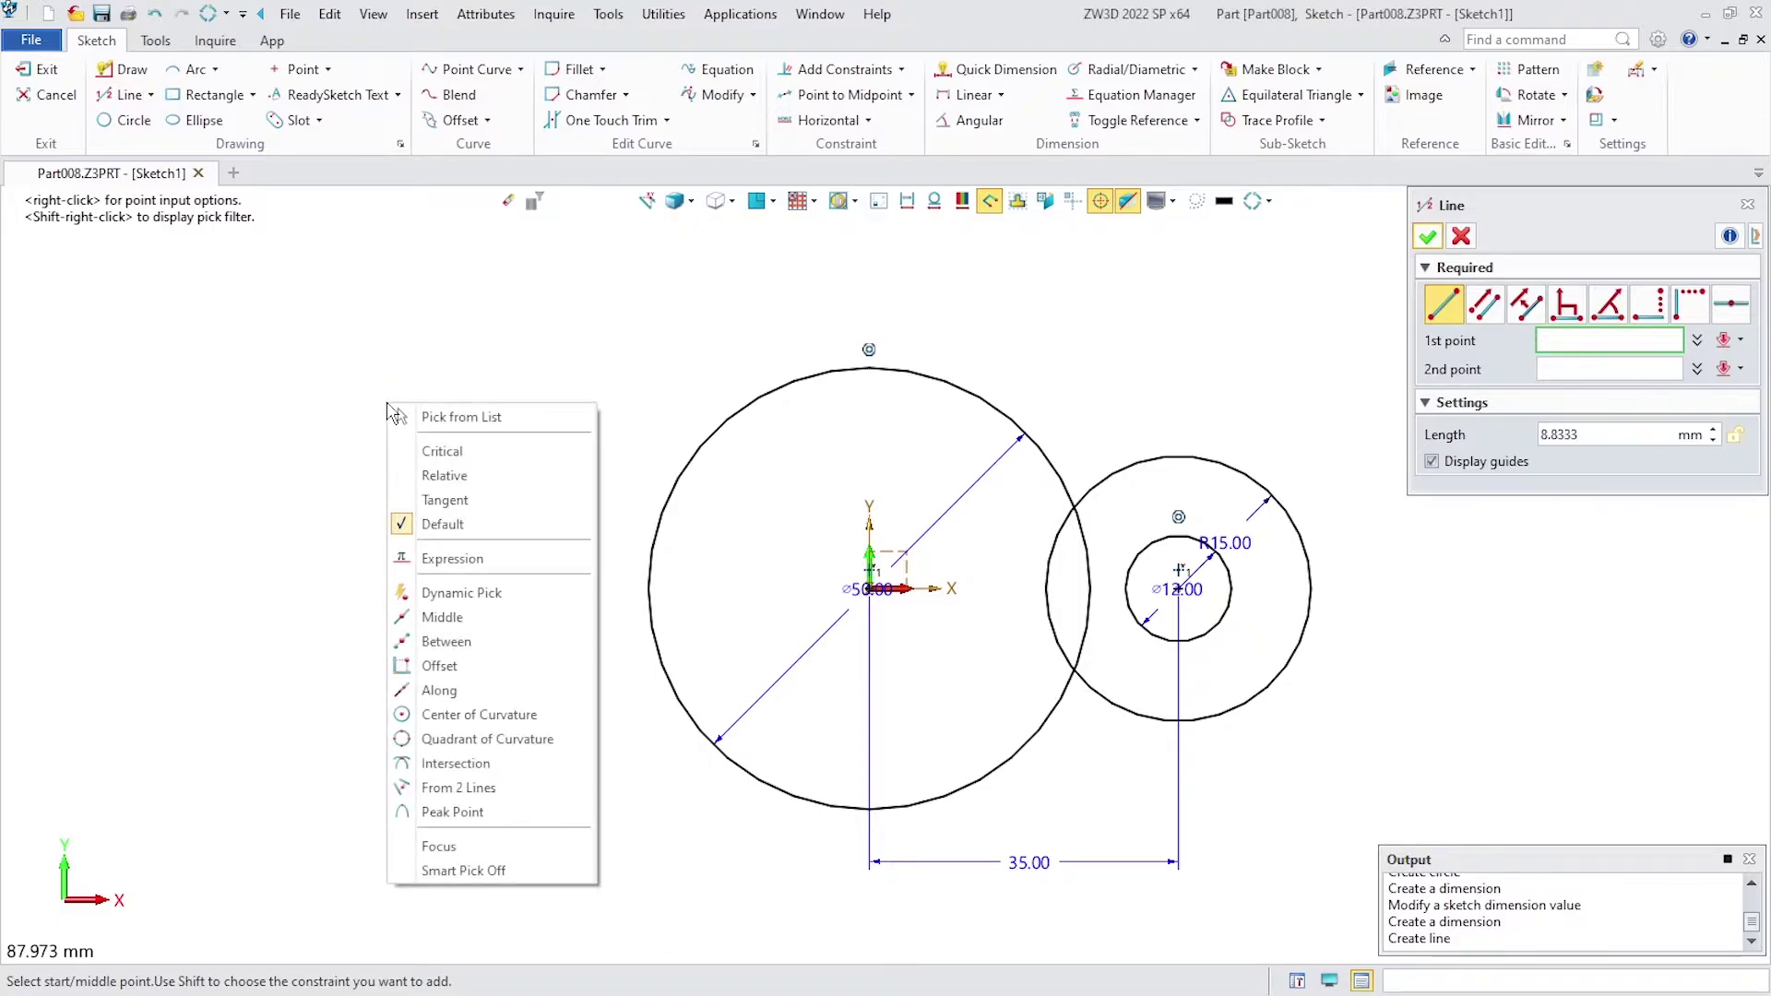
left_click(446, 499)
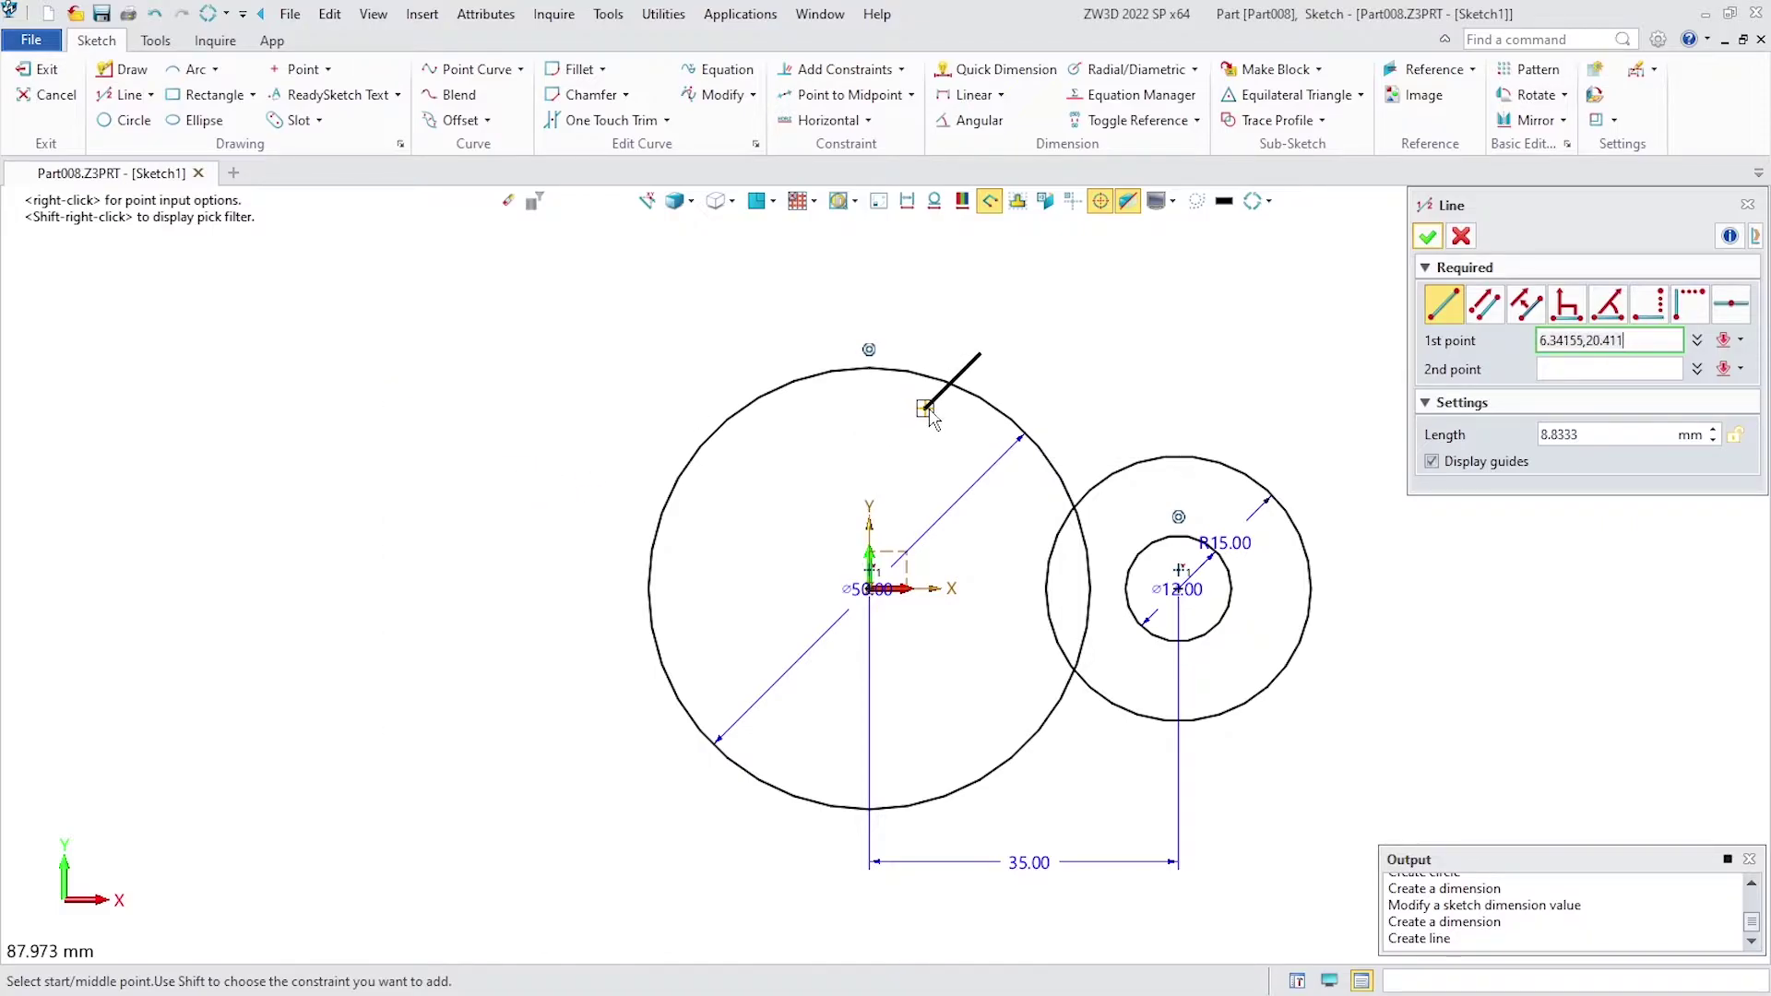
left_click(977, 399)
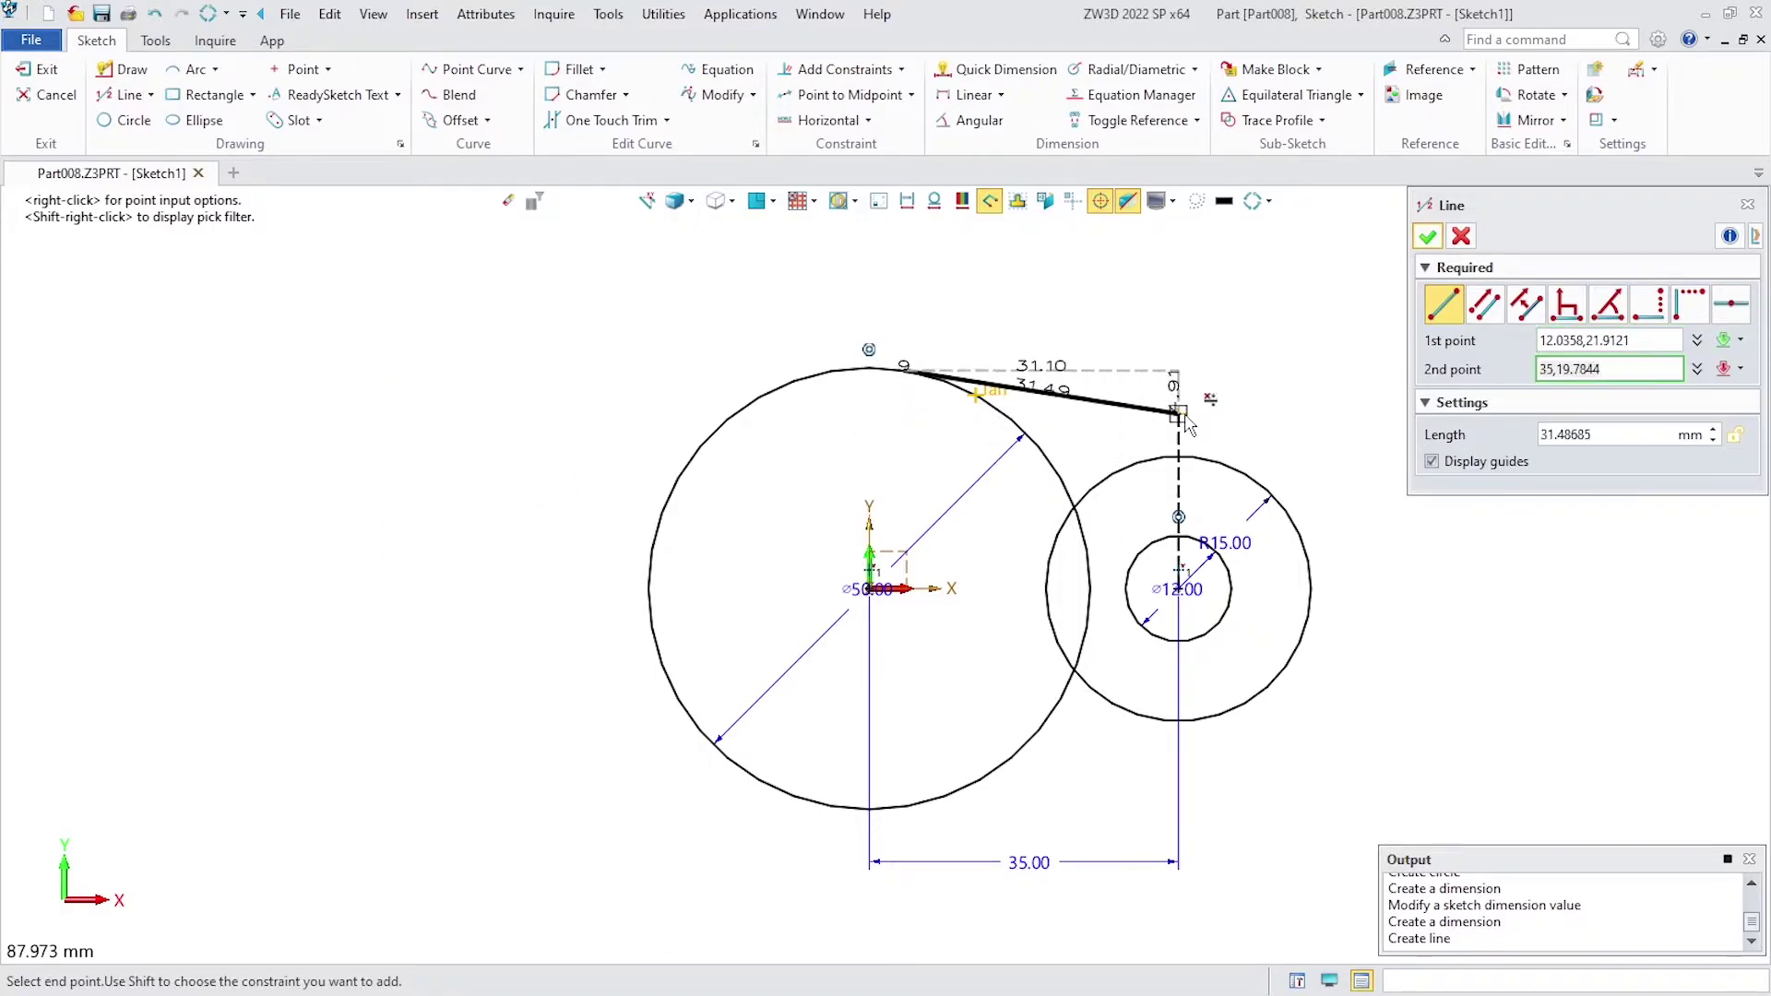
left_click(1208, 459)
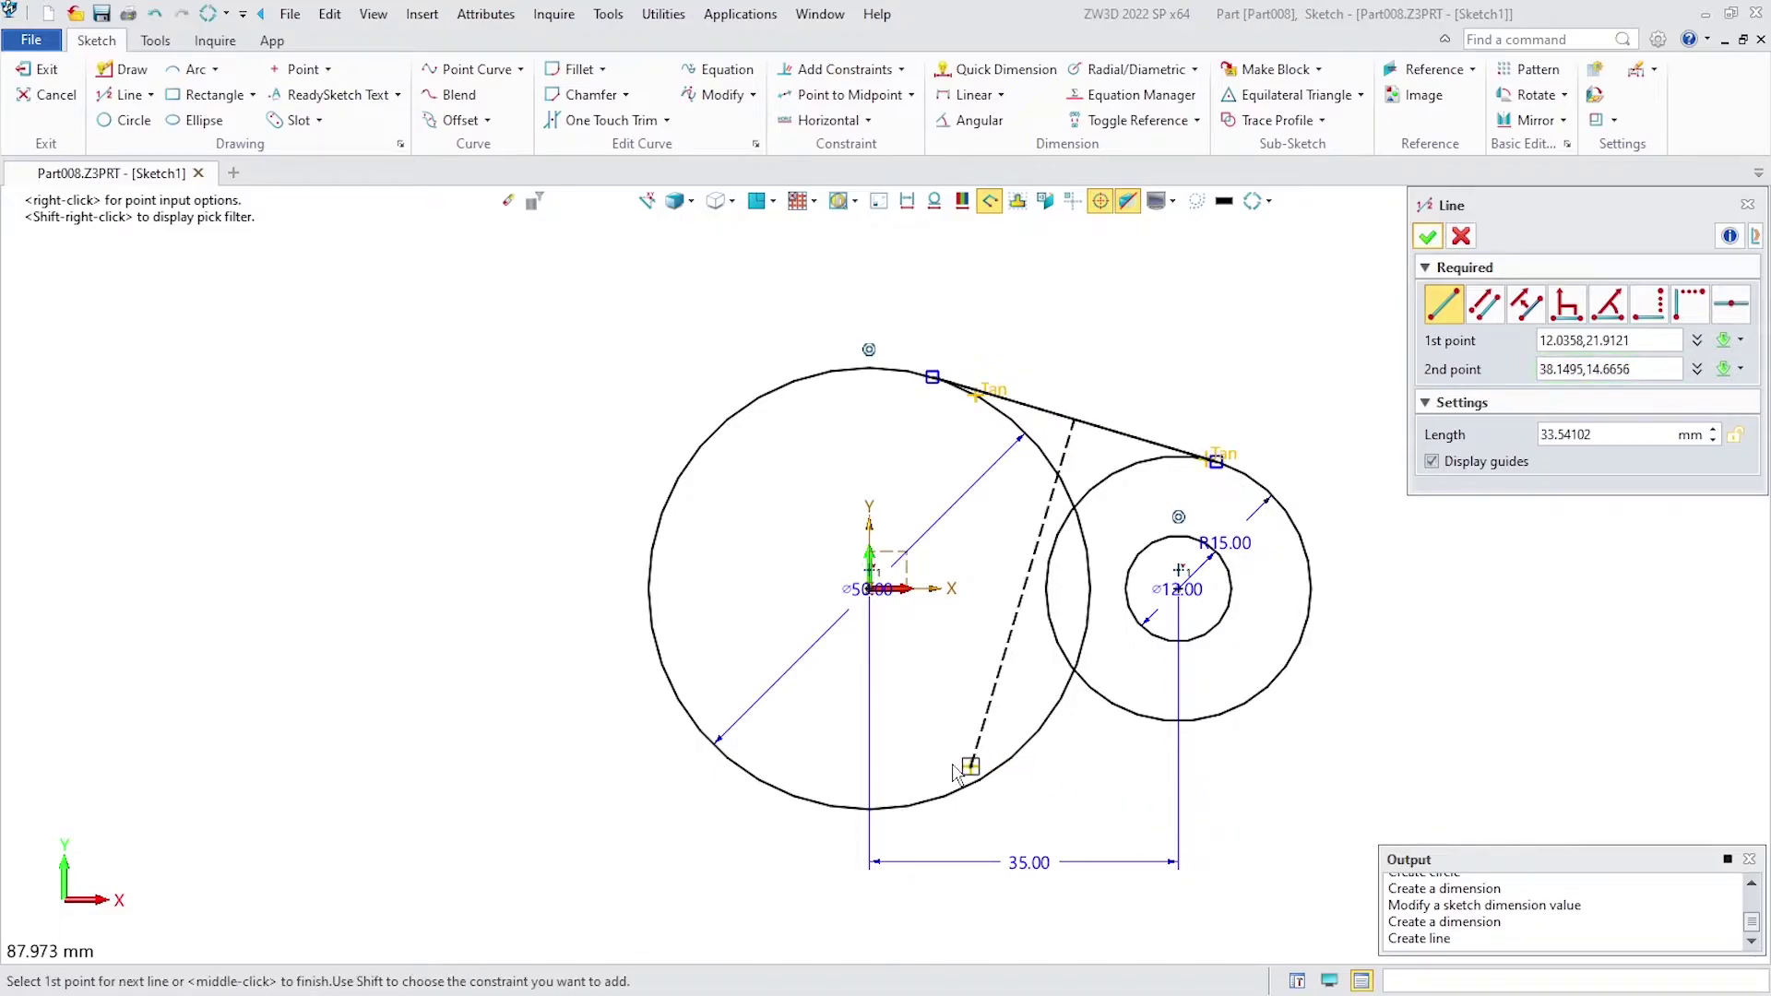
left_click(953, 812)
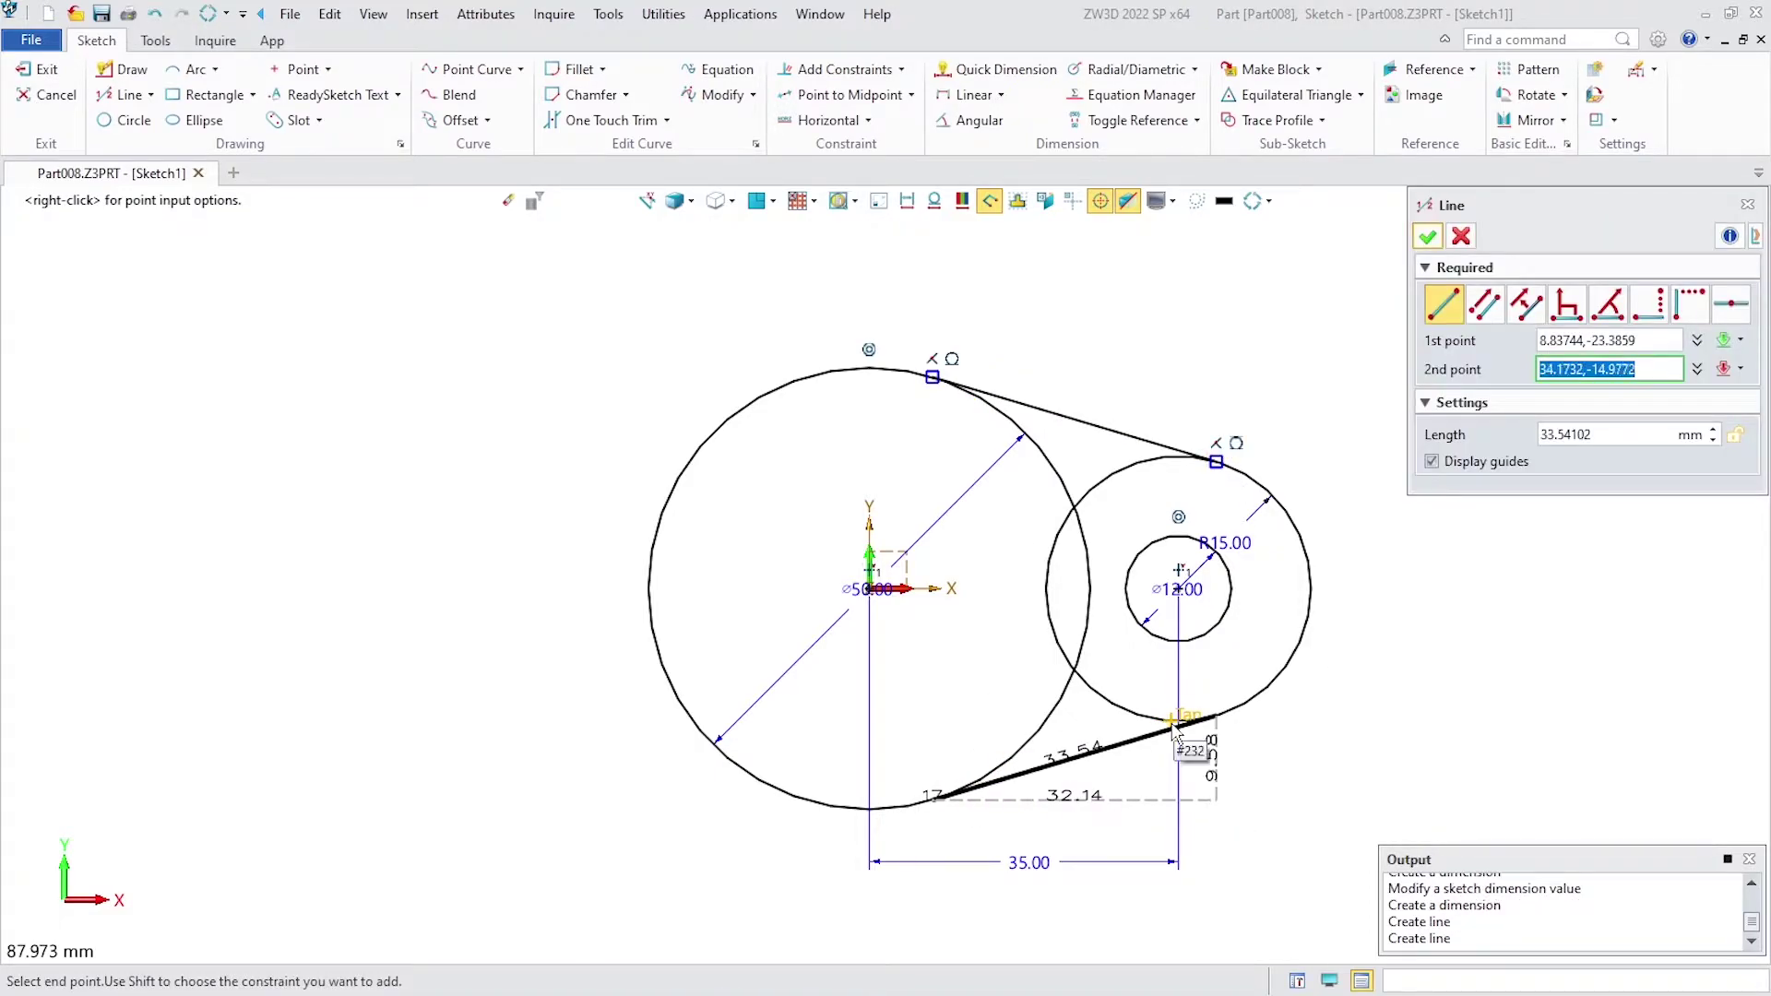
left_click(1183, 721)
left_click(1428, 237)
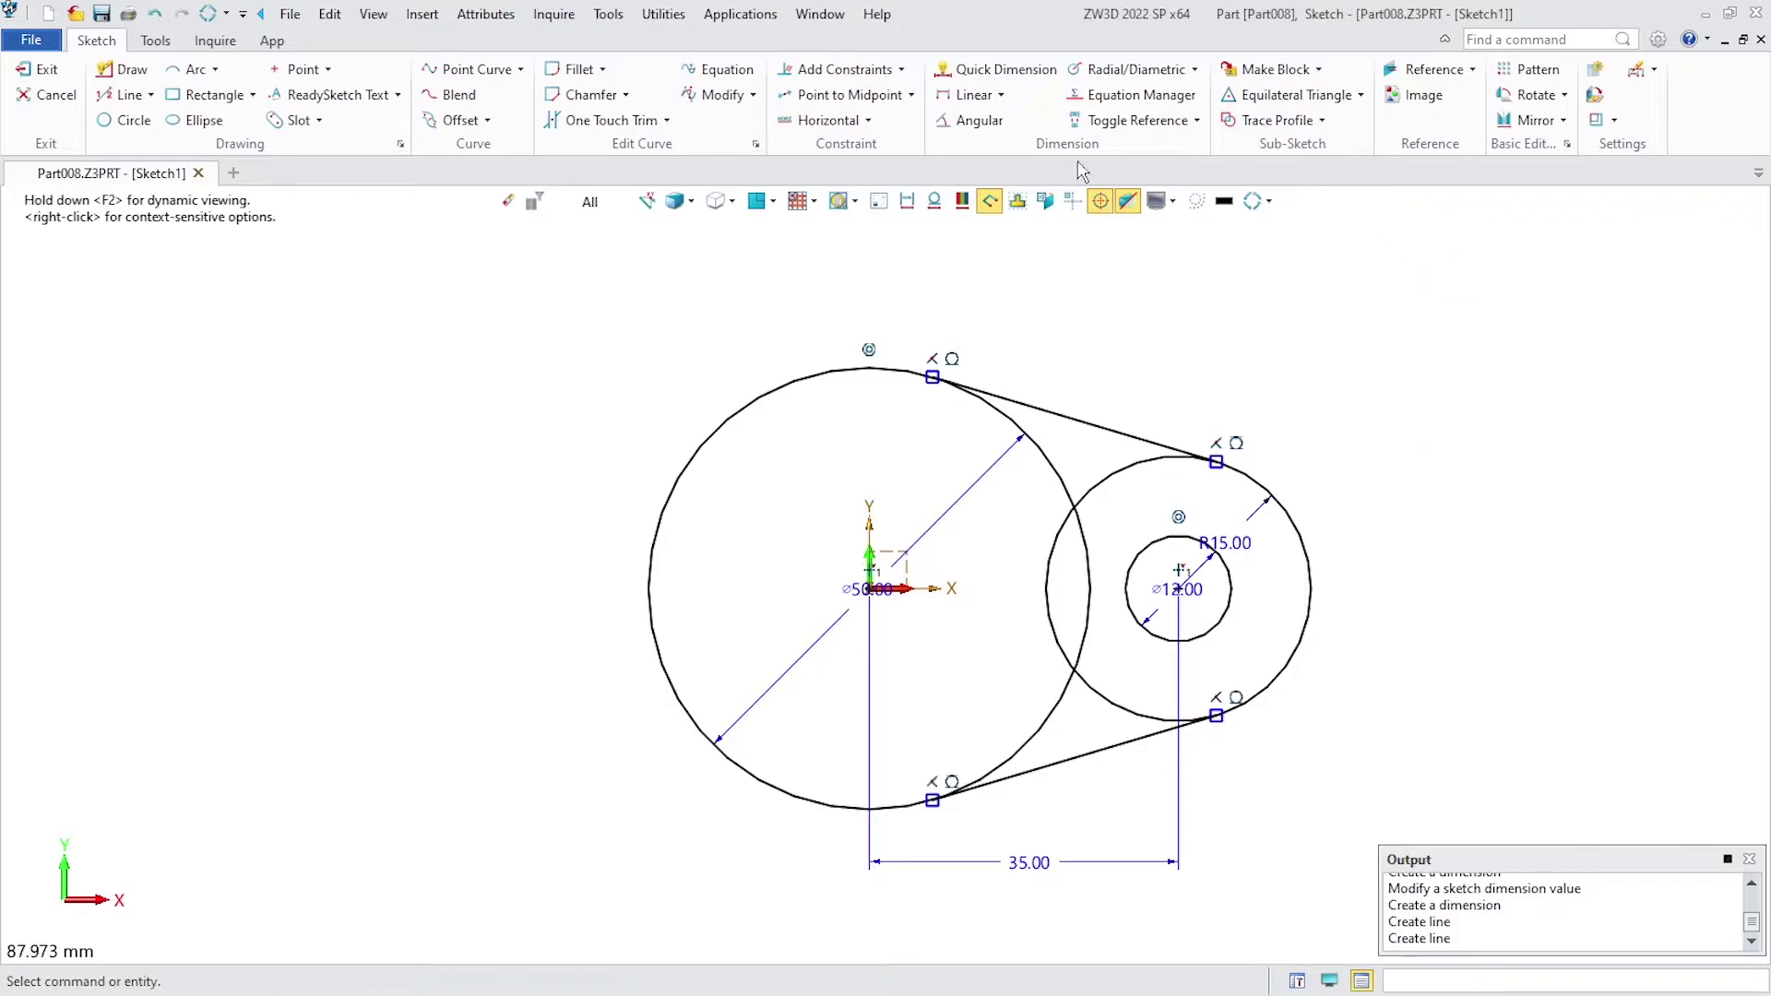
left_click(665, 120)
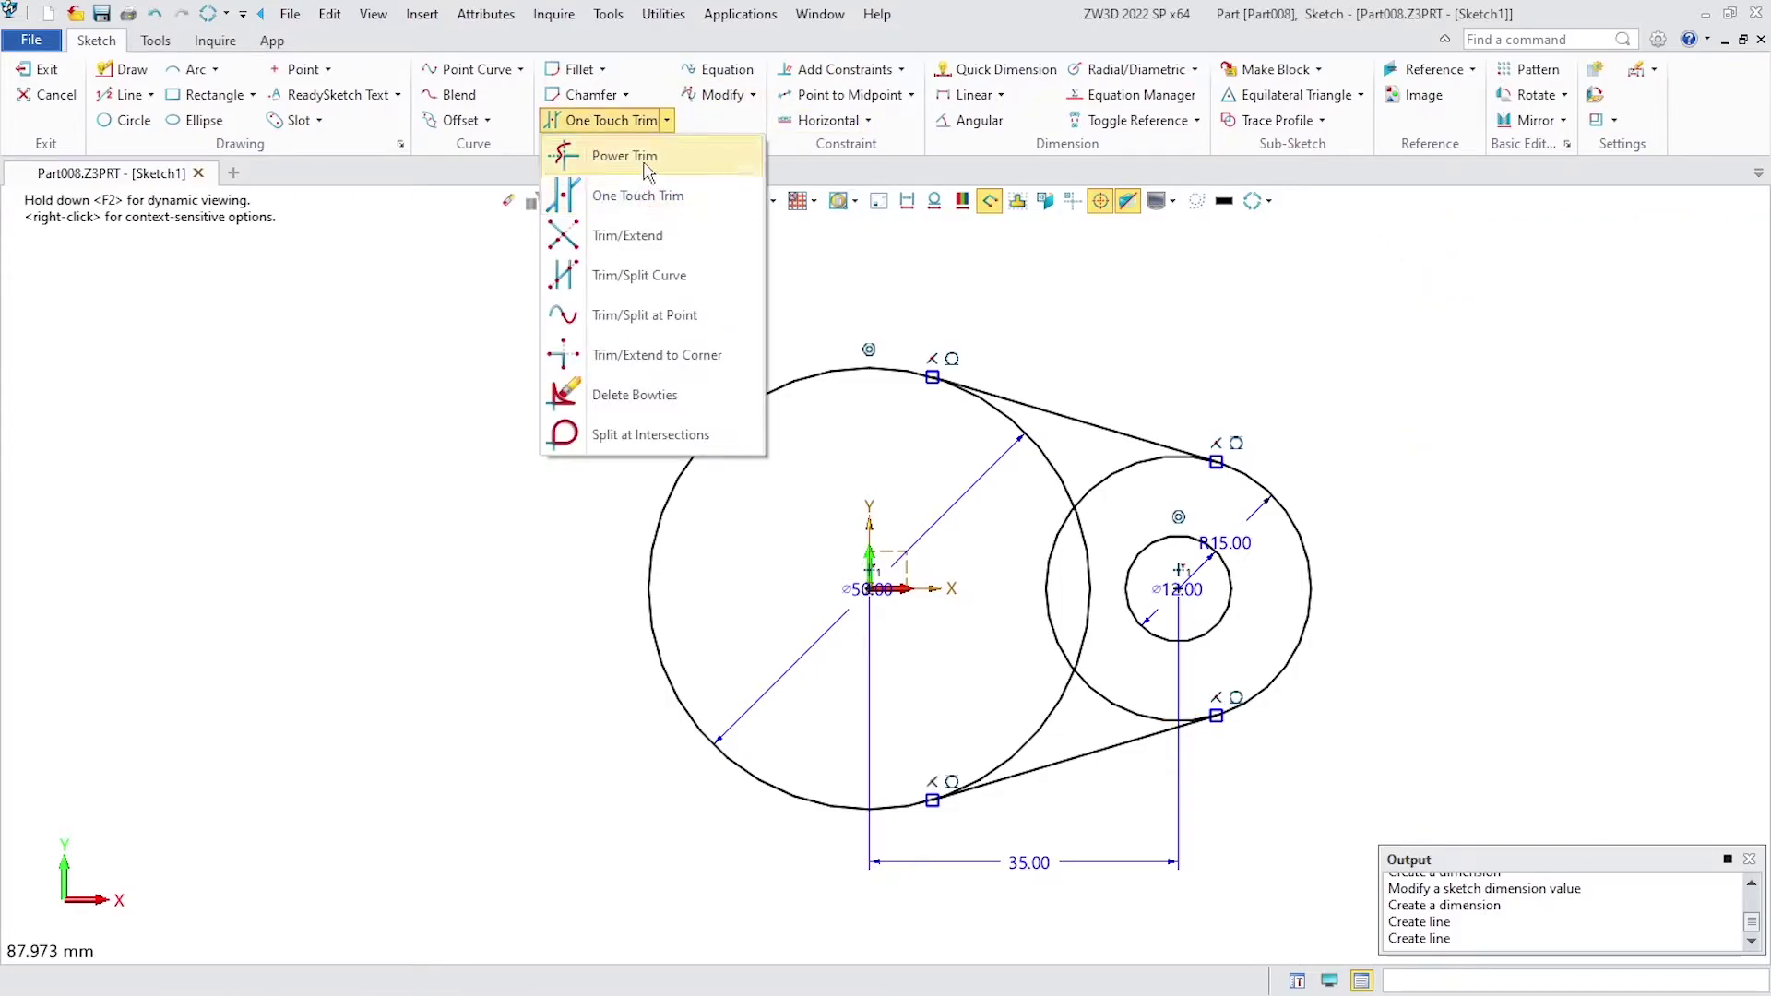
Power-trim the inner circle arcs and box-select the right-hand lobe with its hole.
left_click(625, 155)
mouse_move(1007, 510)
left_mouse_down()
mouse_move(1104, 552)
mouse_move(1061, 522)
mouse_move(1093, 503)
left_mouse_up()
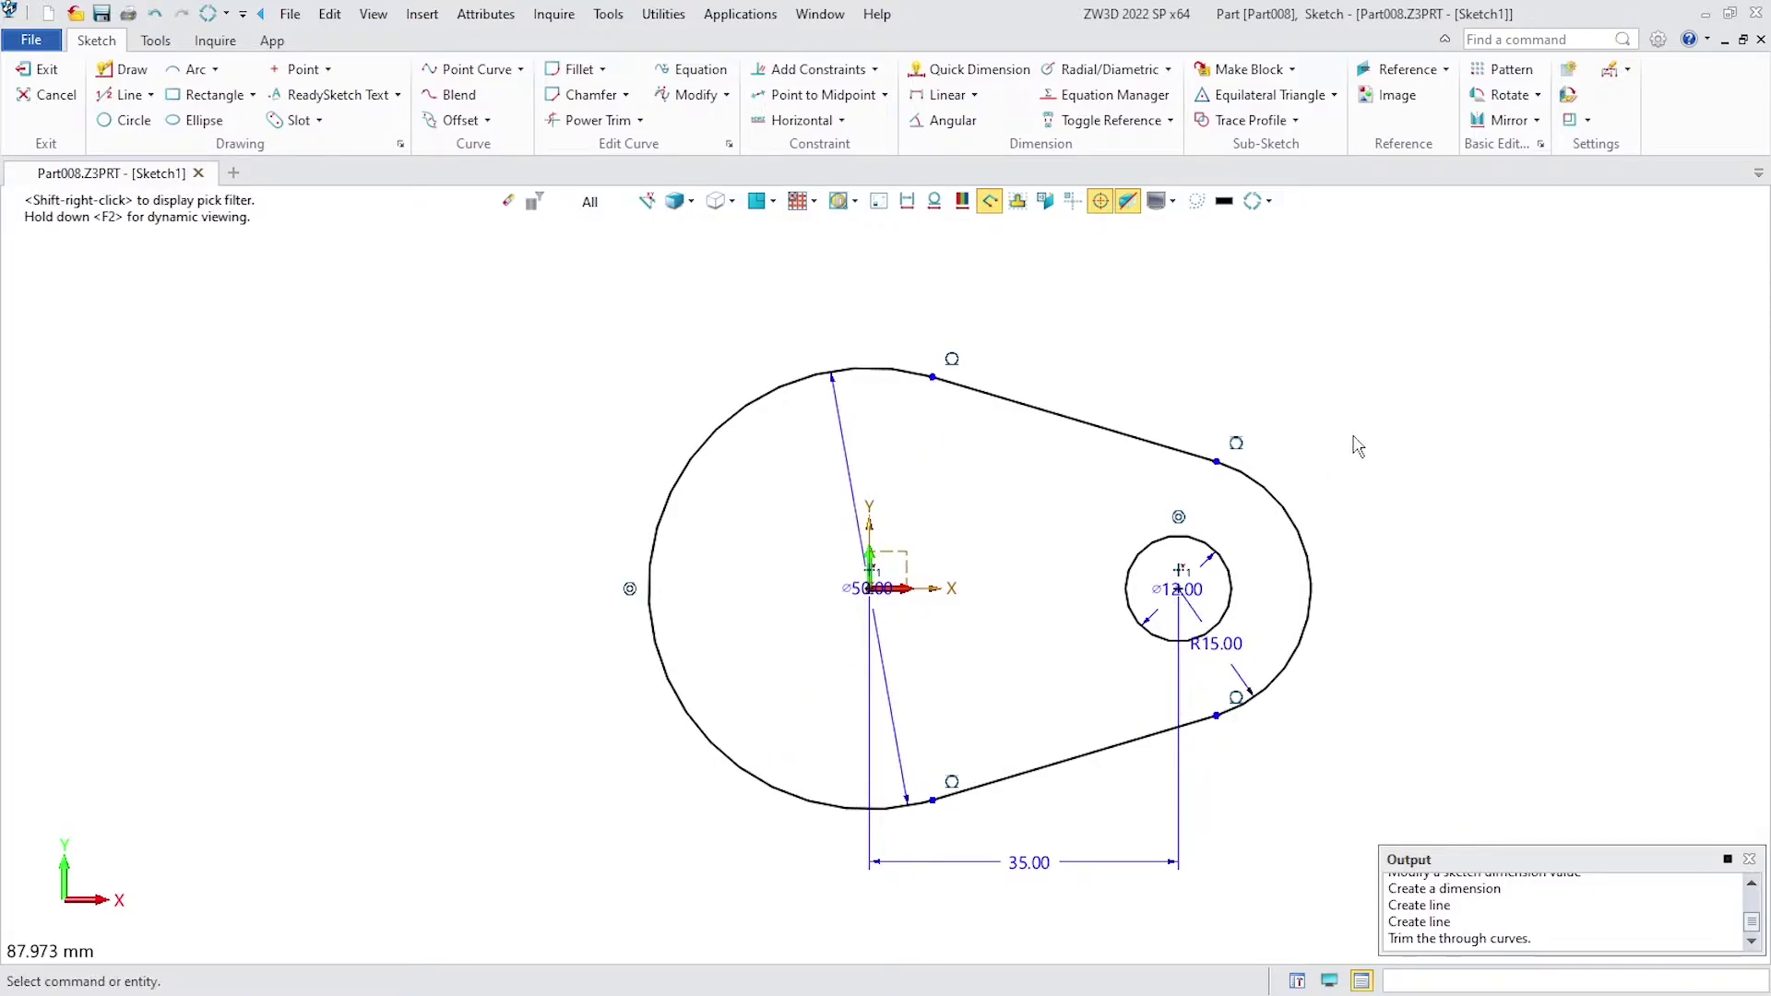
left_click_drag(1345, 436, 1175, 754)
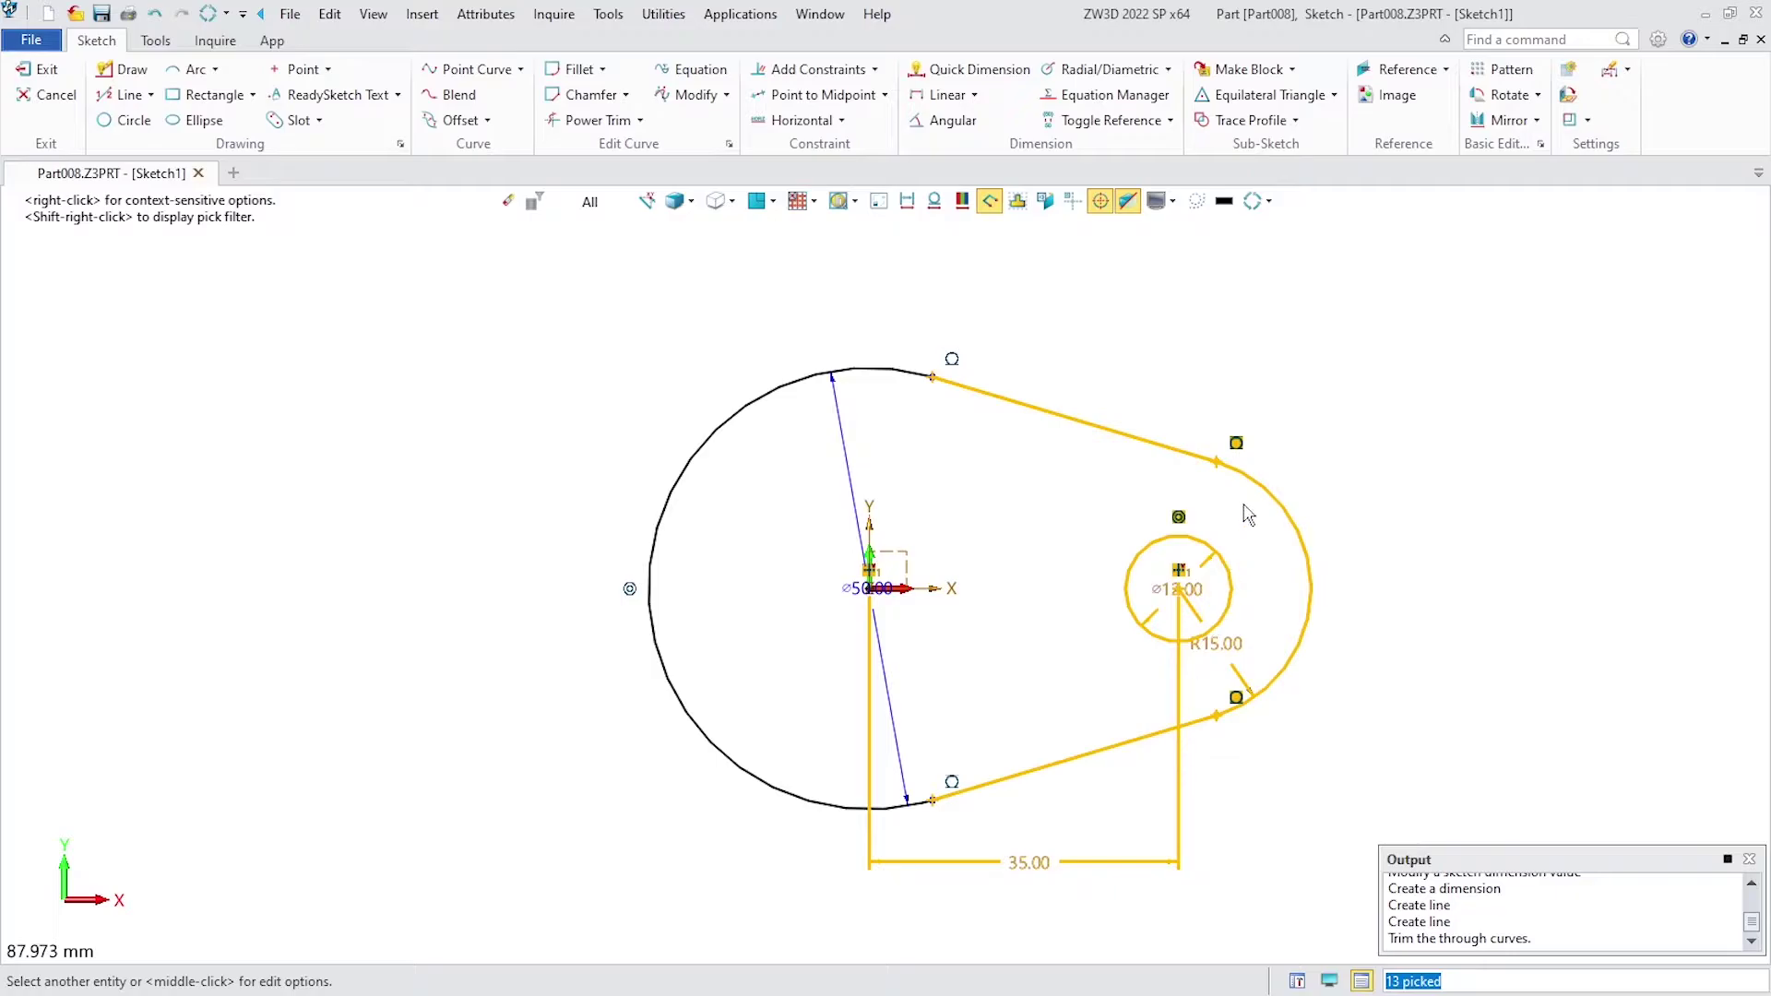
Mirror the right-hand lobe and its hole across the vertical Y axis.
right_click(1322, 381)
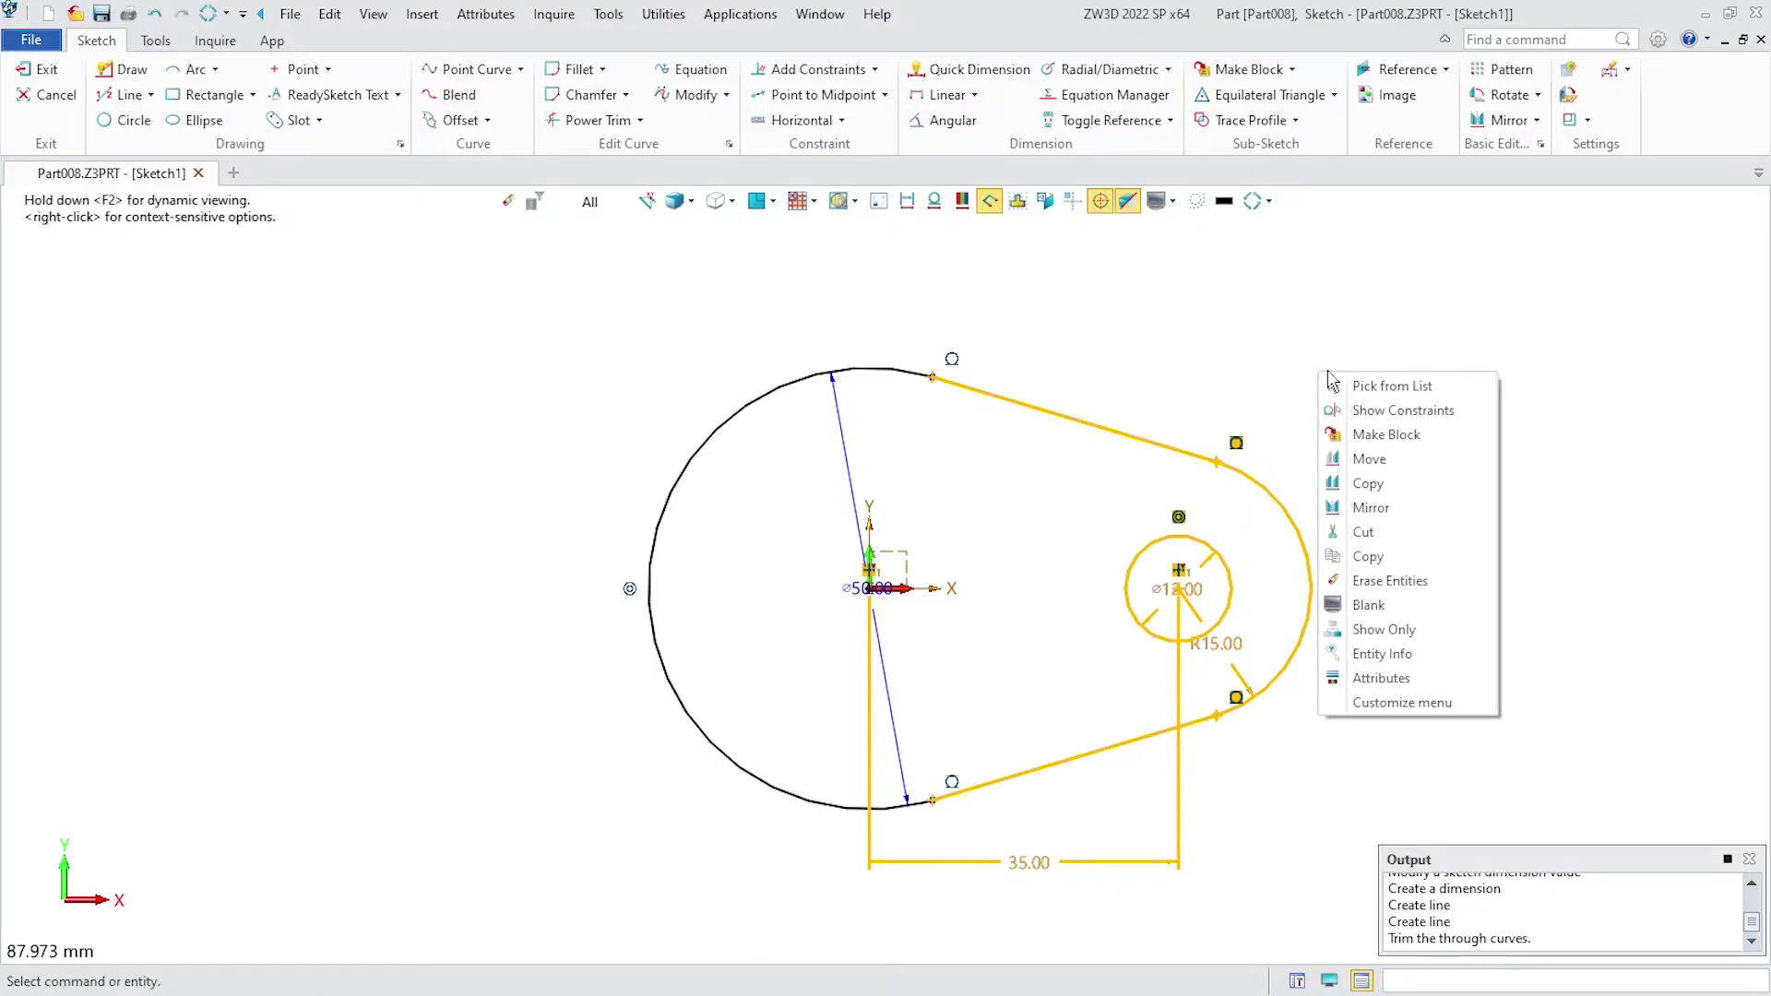
left_click(1370, 508)
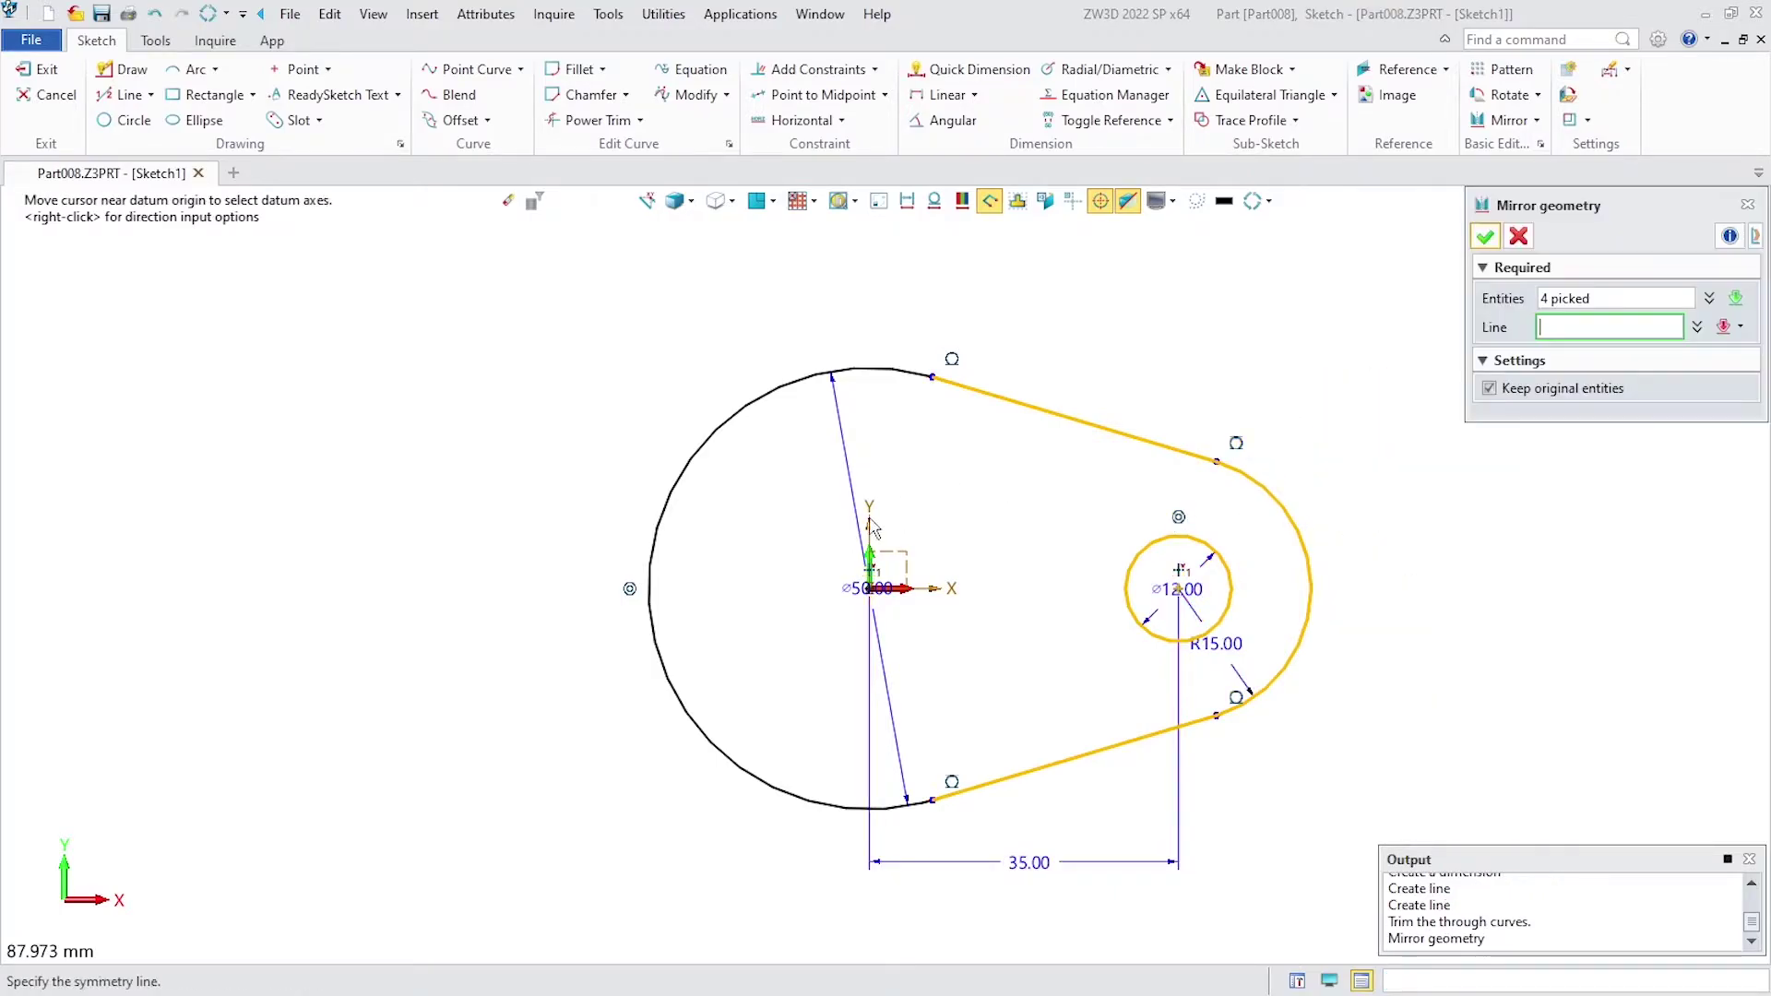
scroll(872, 554, "up", 3)
left_click(878, 629)
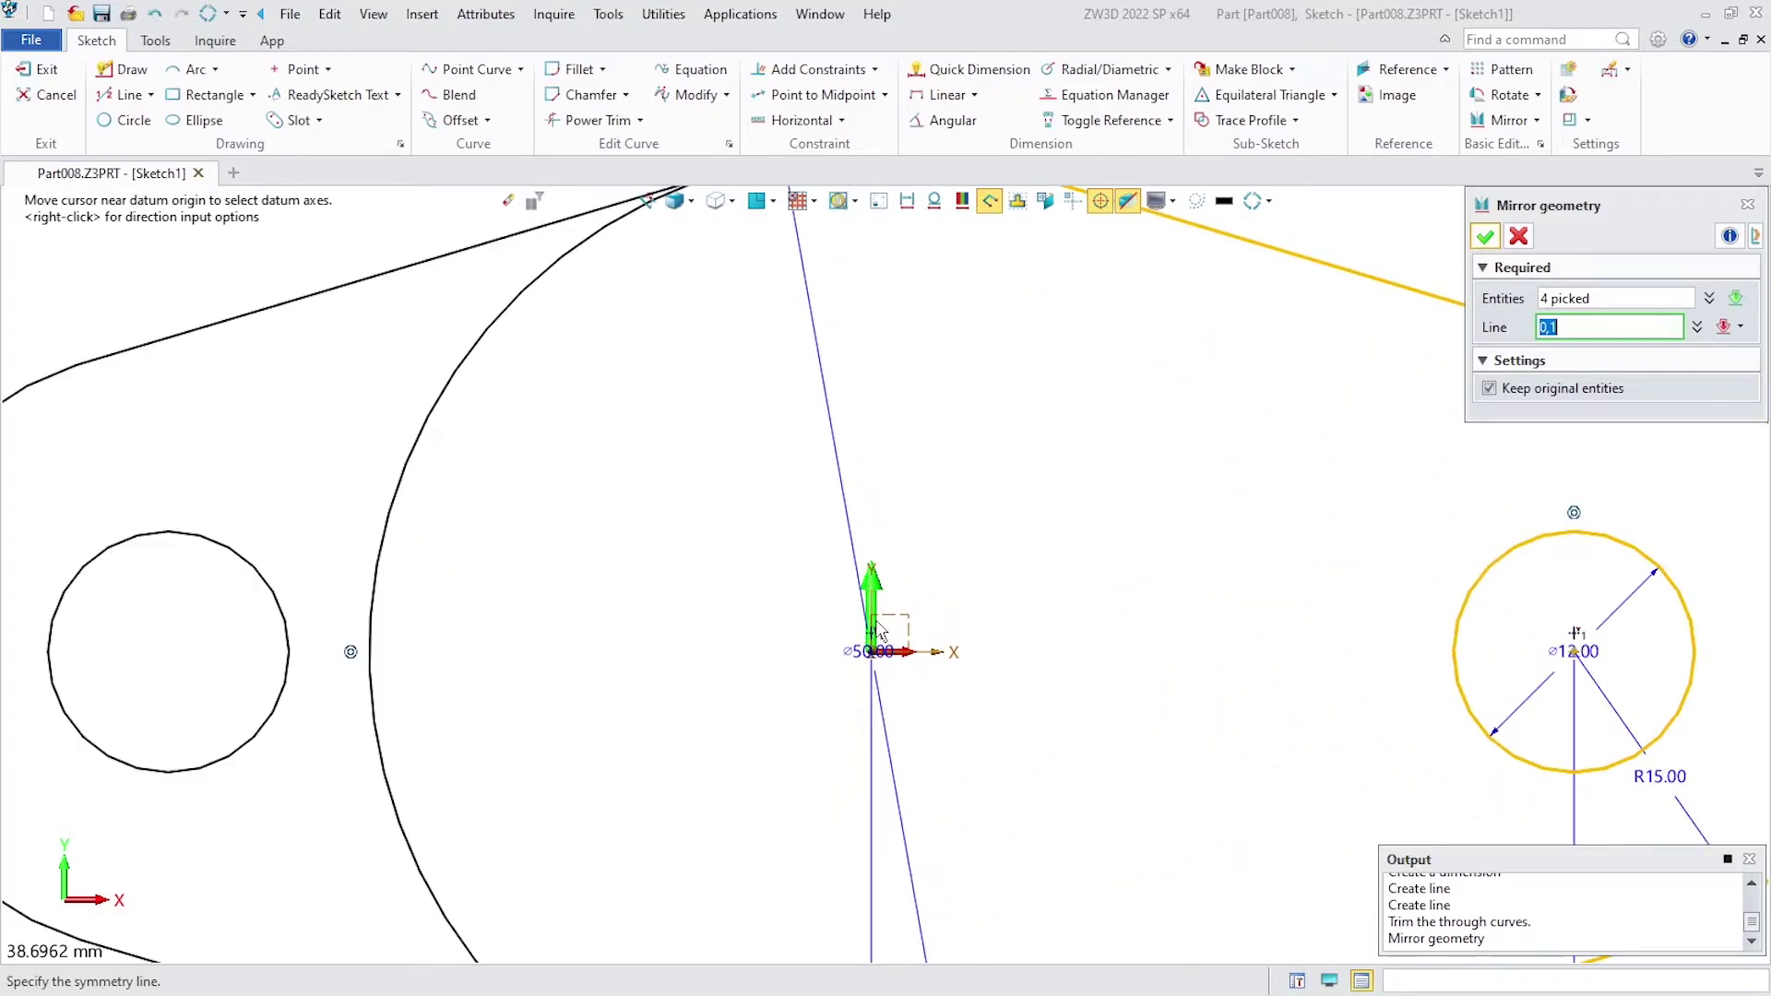
middle_click(878, 629)
scroll(968, 551, "down", 2)
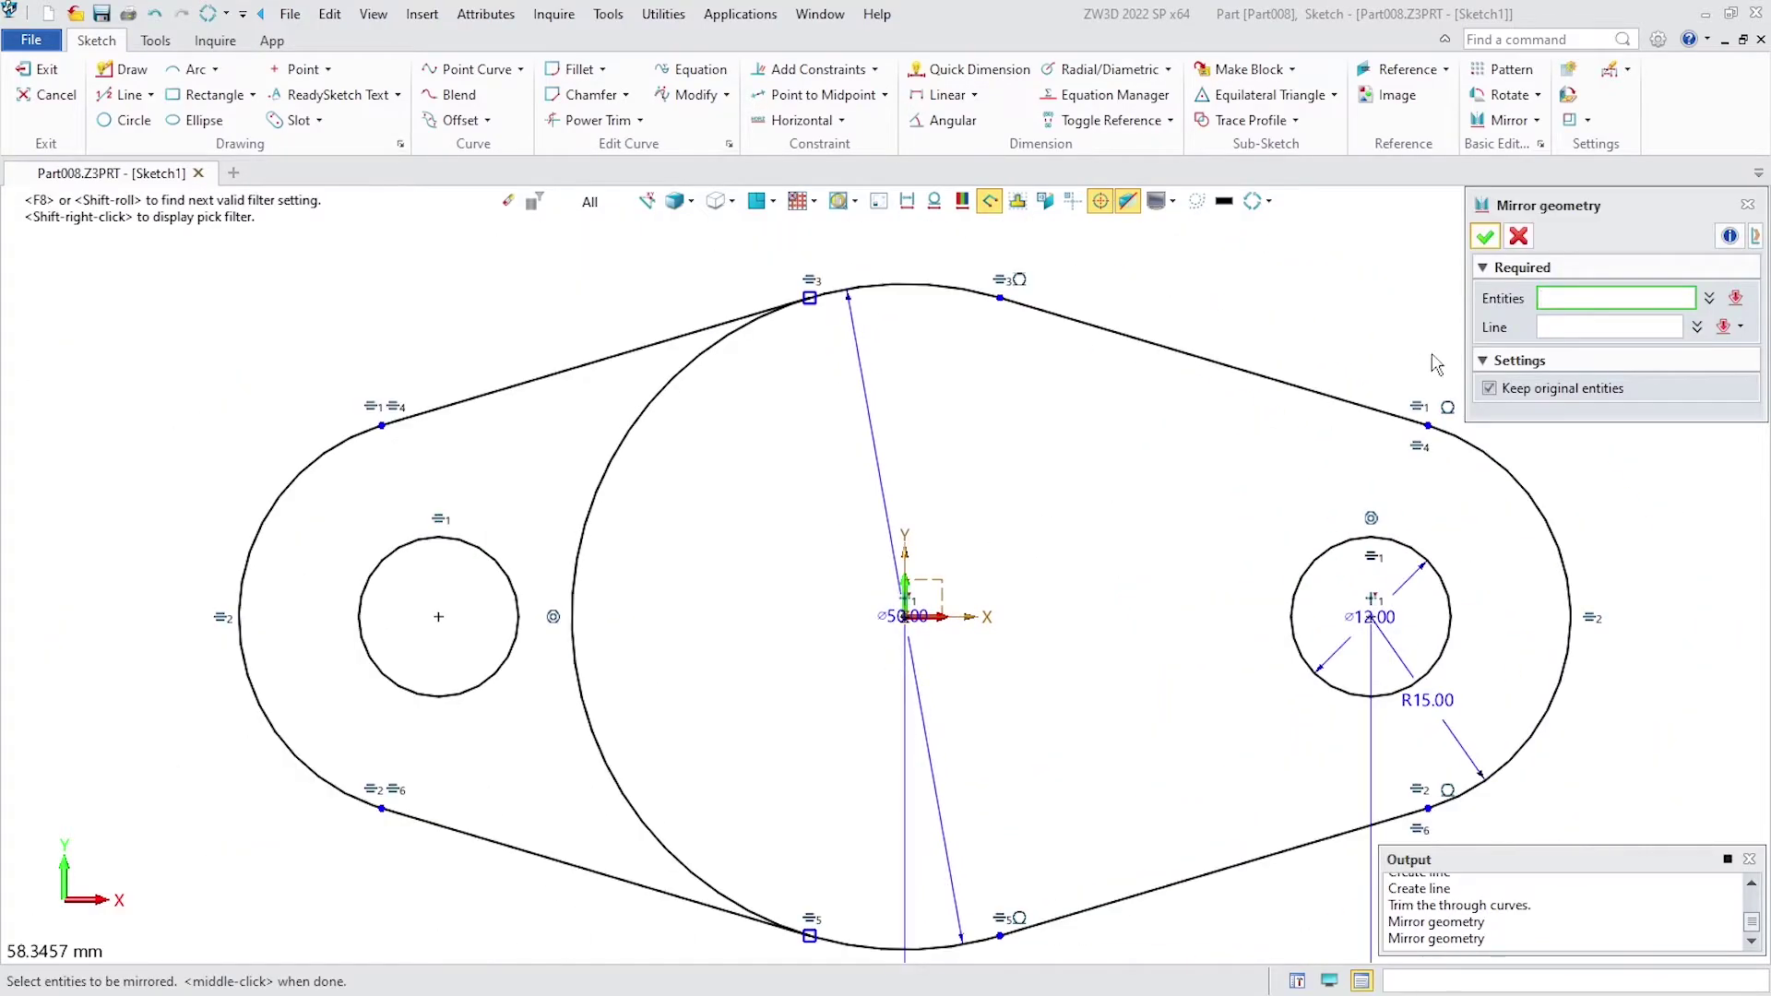
left_click(1487, 244)
Power-trim the Ø50 circle's inner arcs to leave the twin-hole outline.
left_click(595, 120)
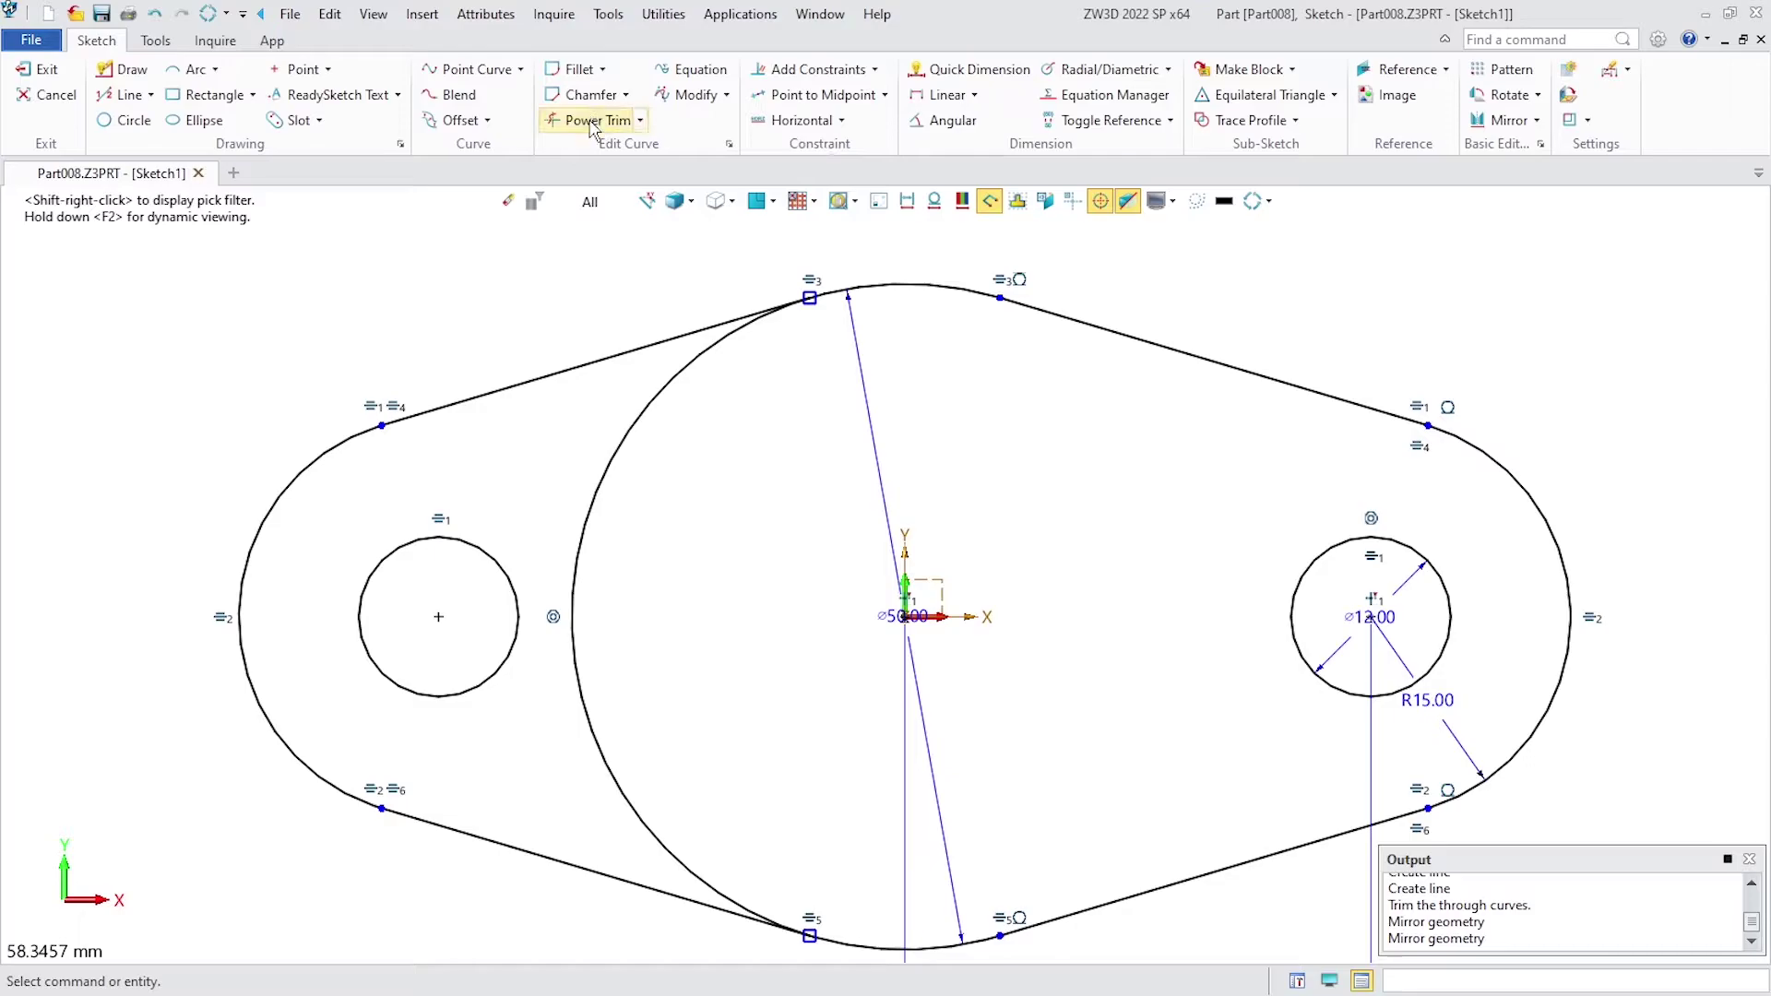
left_click_drag(585, 426, 637, 507)
key("Escape")
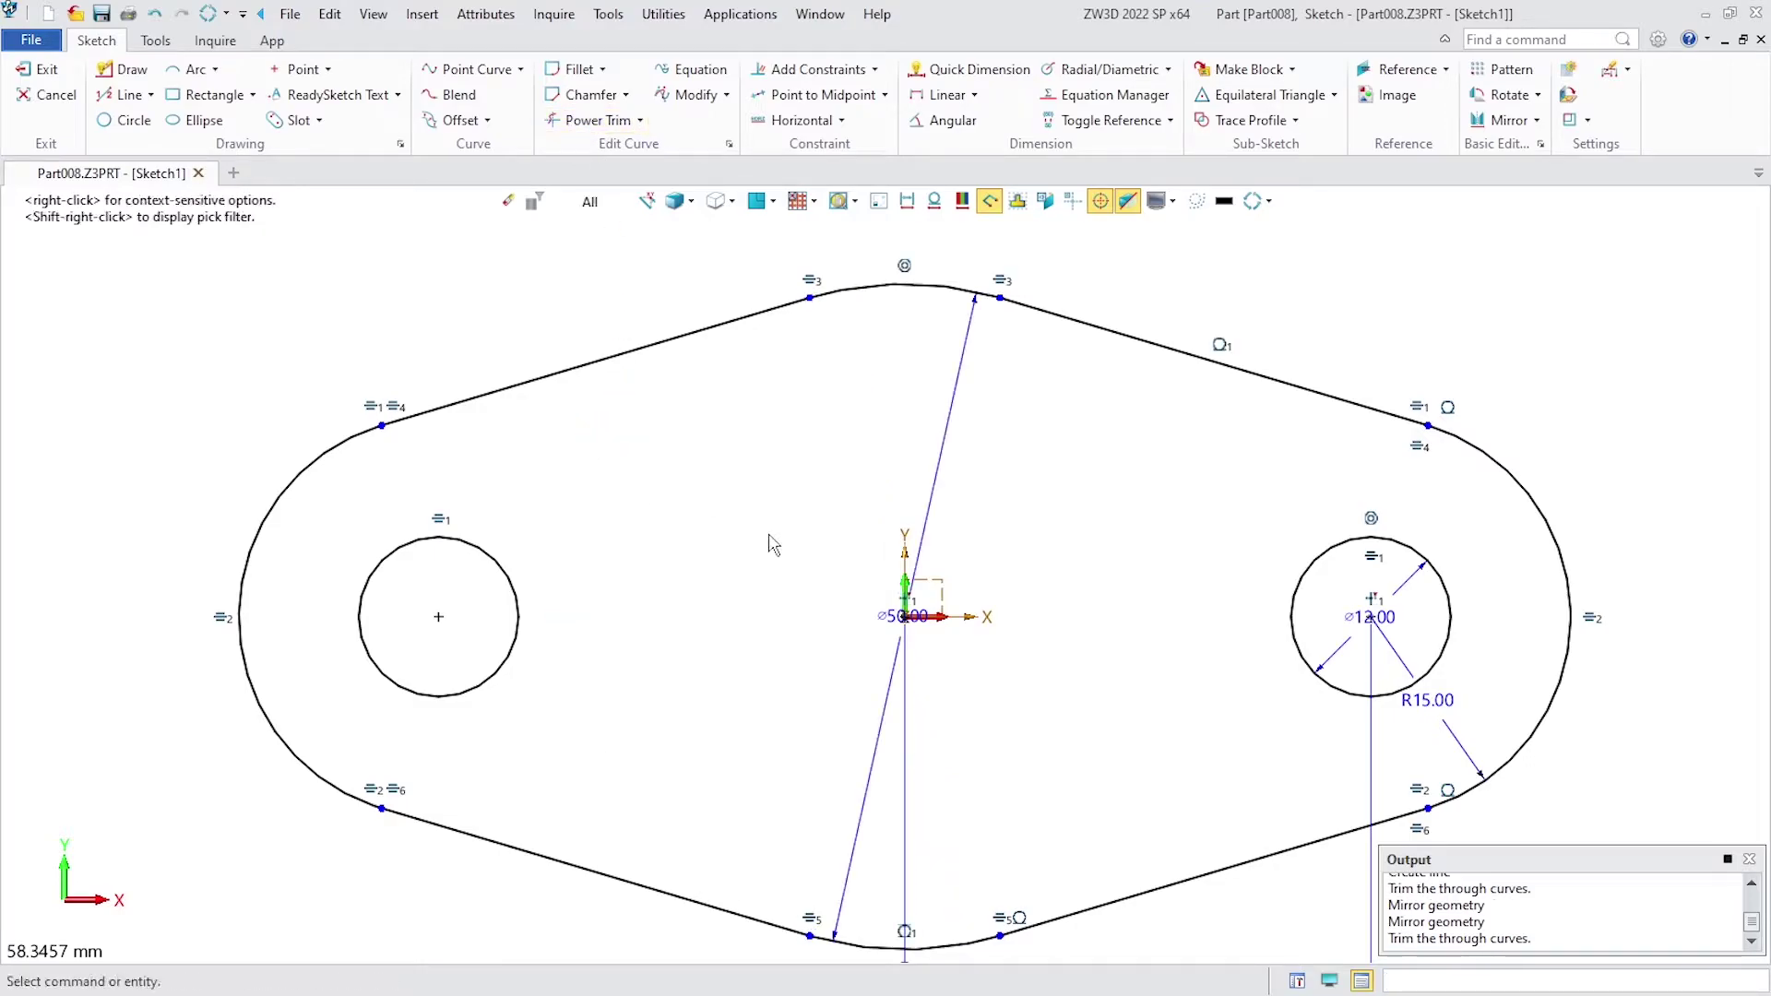
scroll(773, 544, "down", 1)
scroll(773, 545, "down", 1)
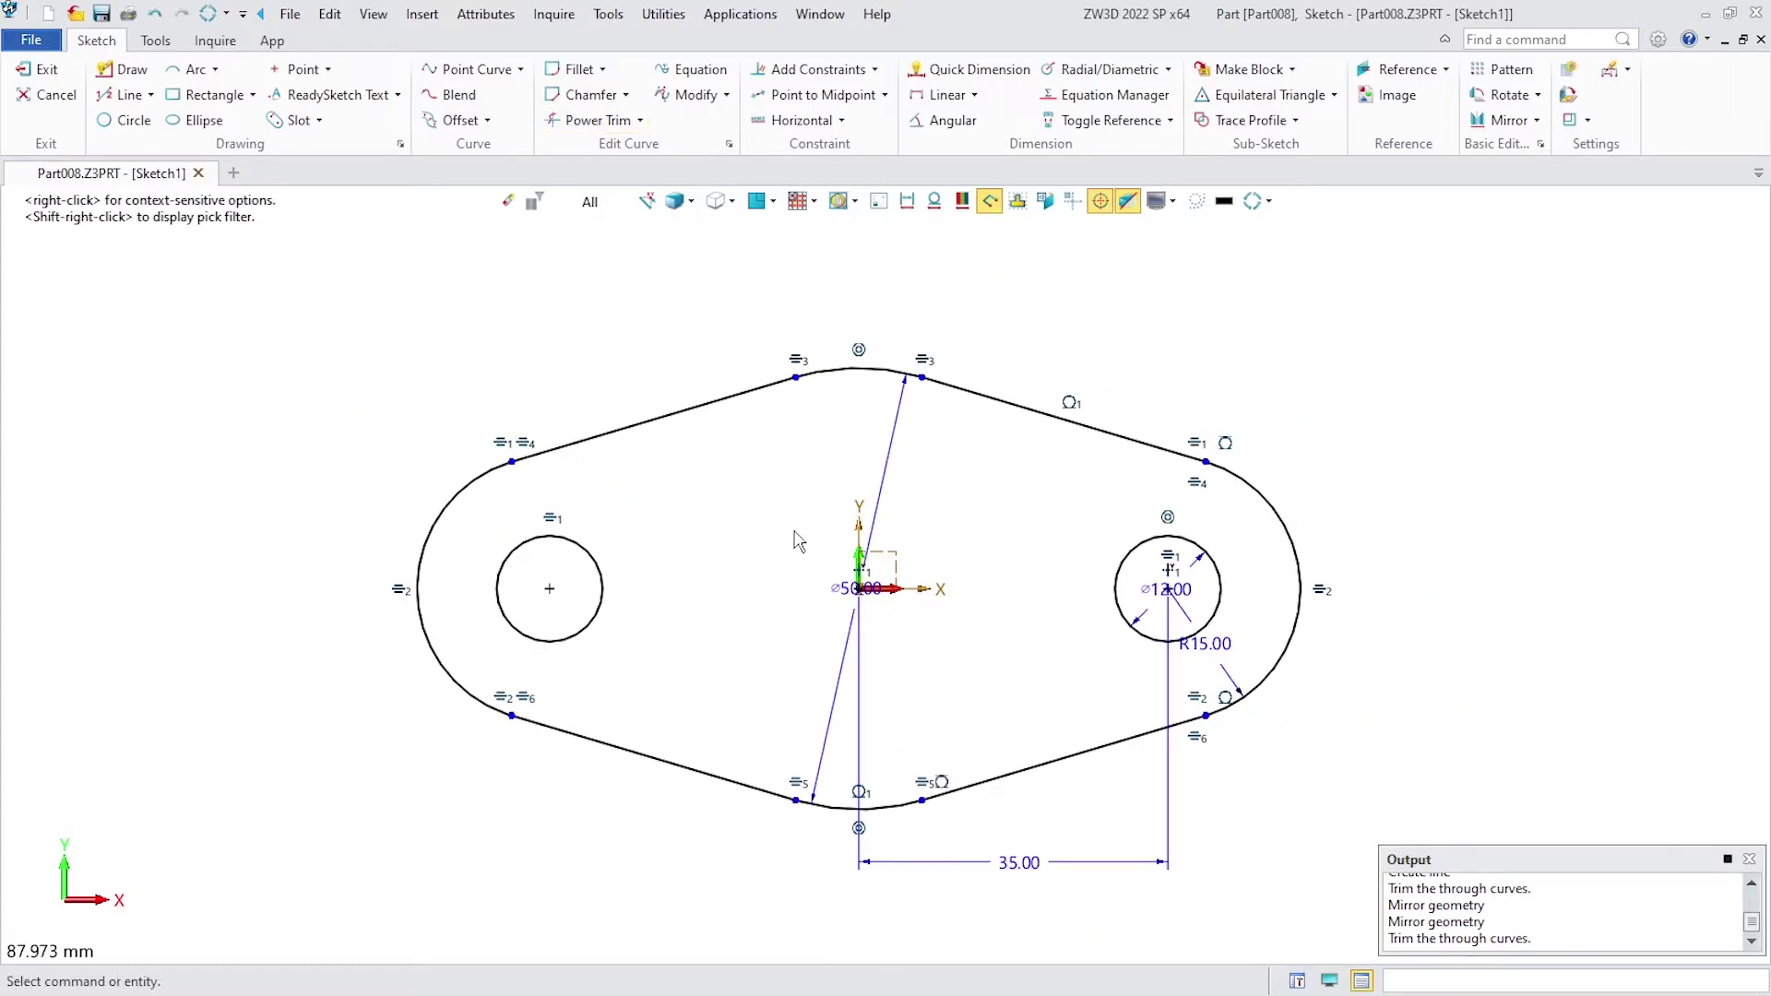
middle_click_drag(837, 534, 828, 551)
right_click(1322, 353)
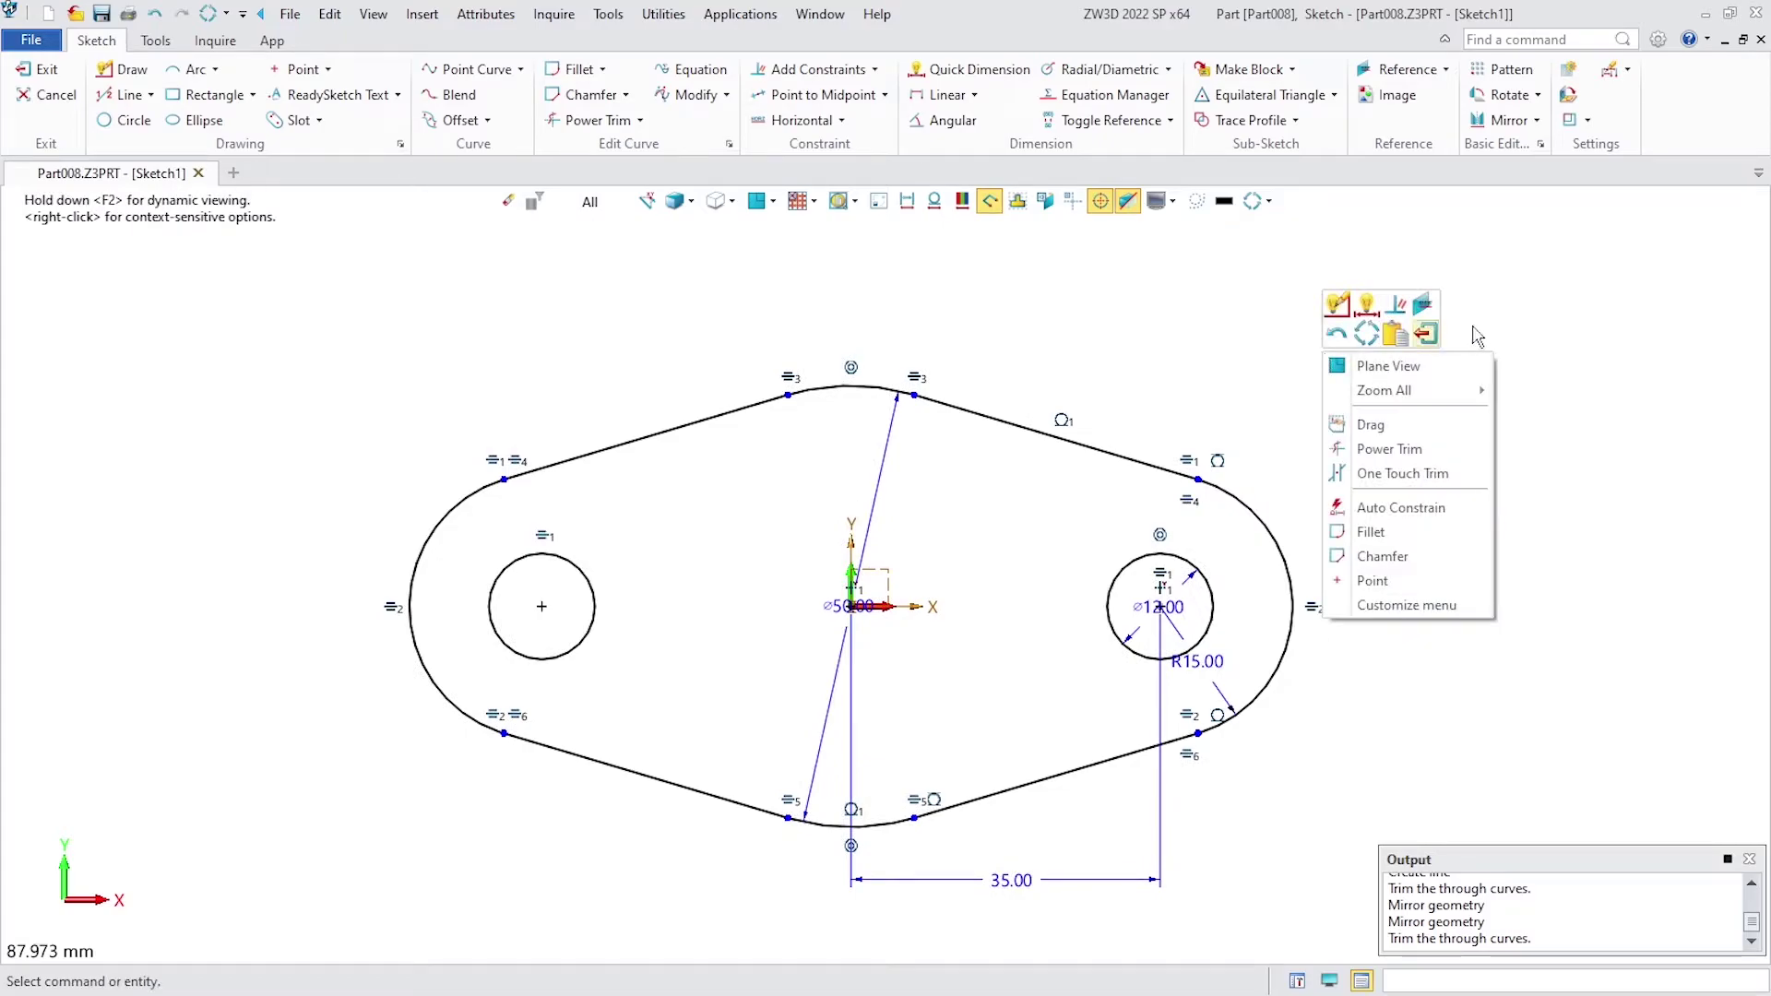
Exit the sketch and extrude Sketch1 one side by 10 mm into a solid plate.
left_click(1425, 334)
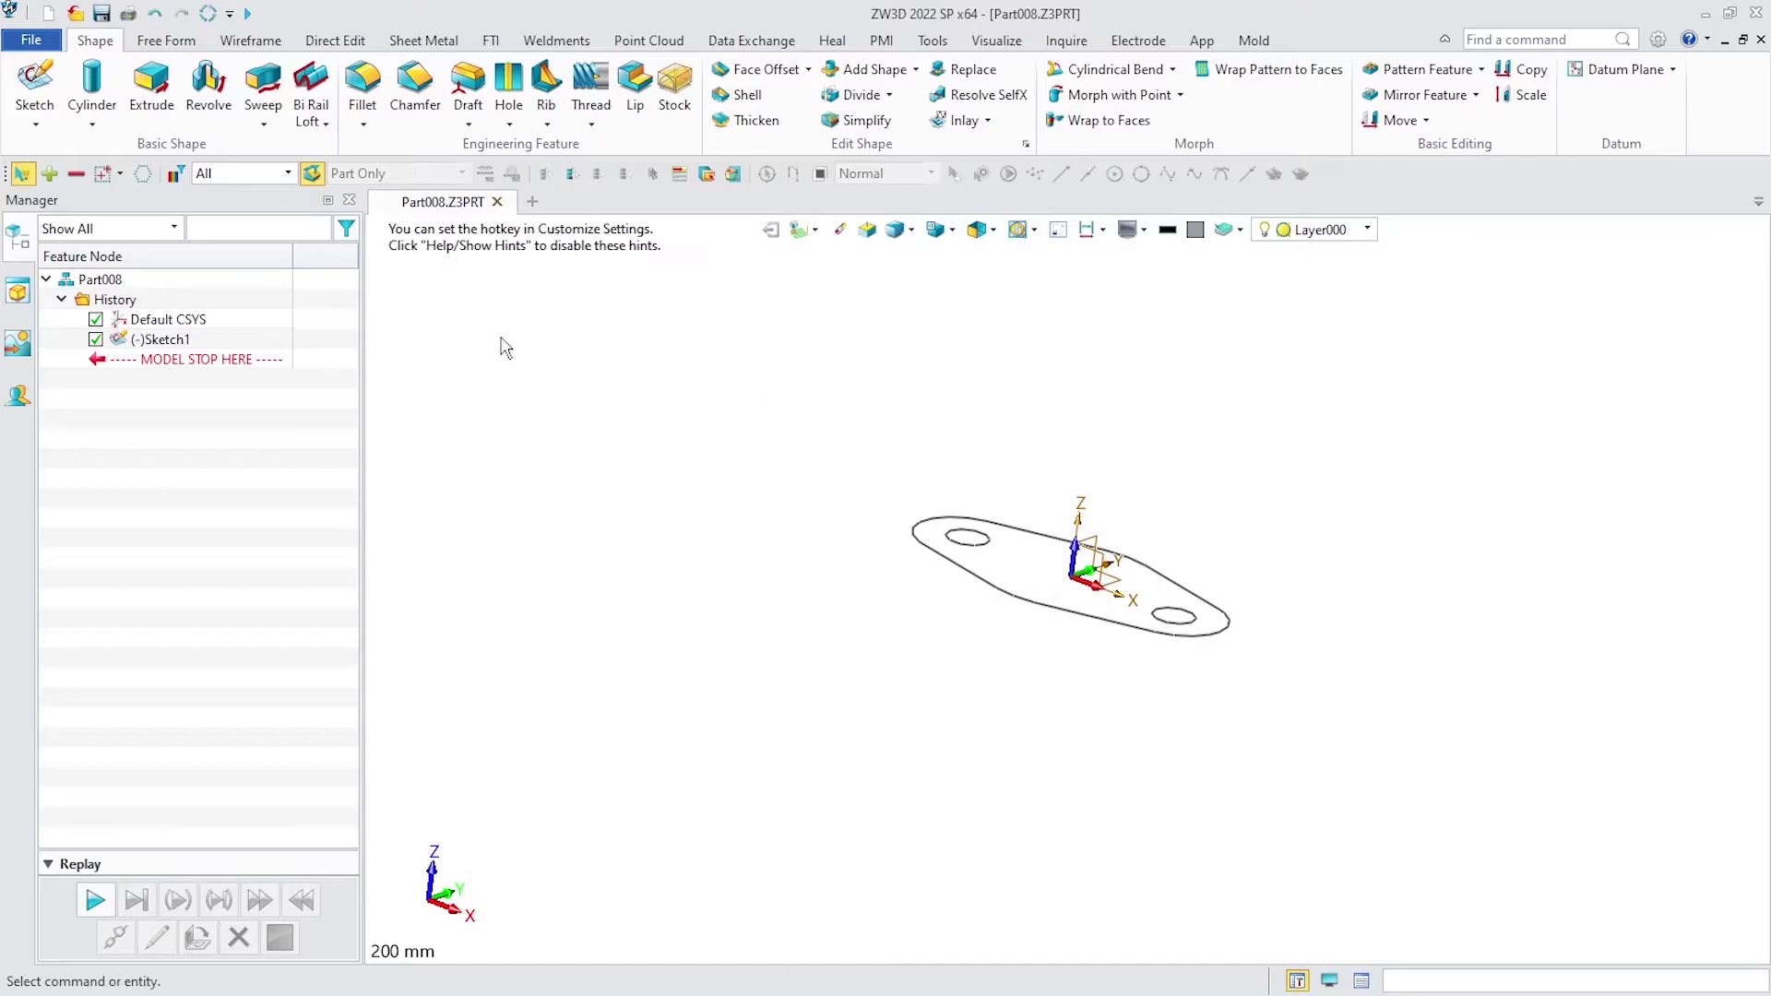
left_click(180, 347)
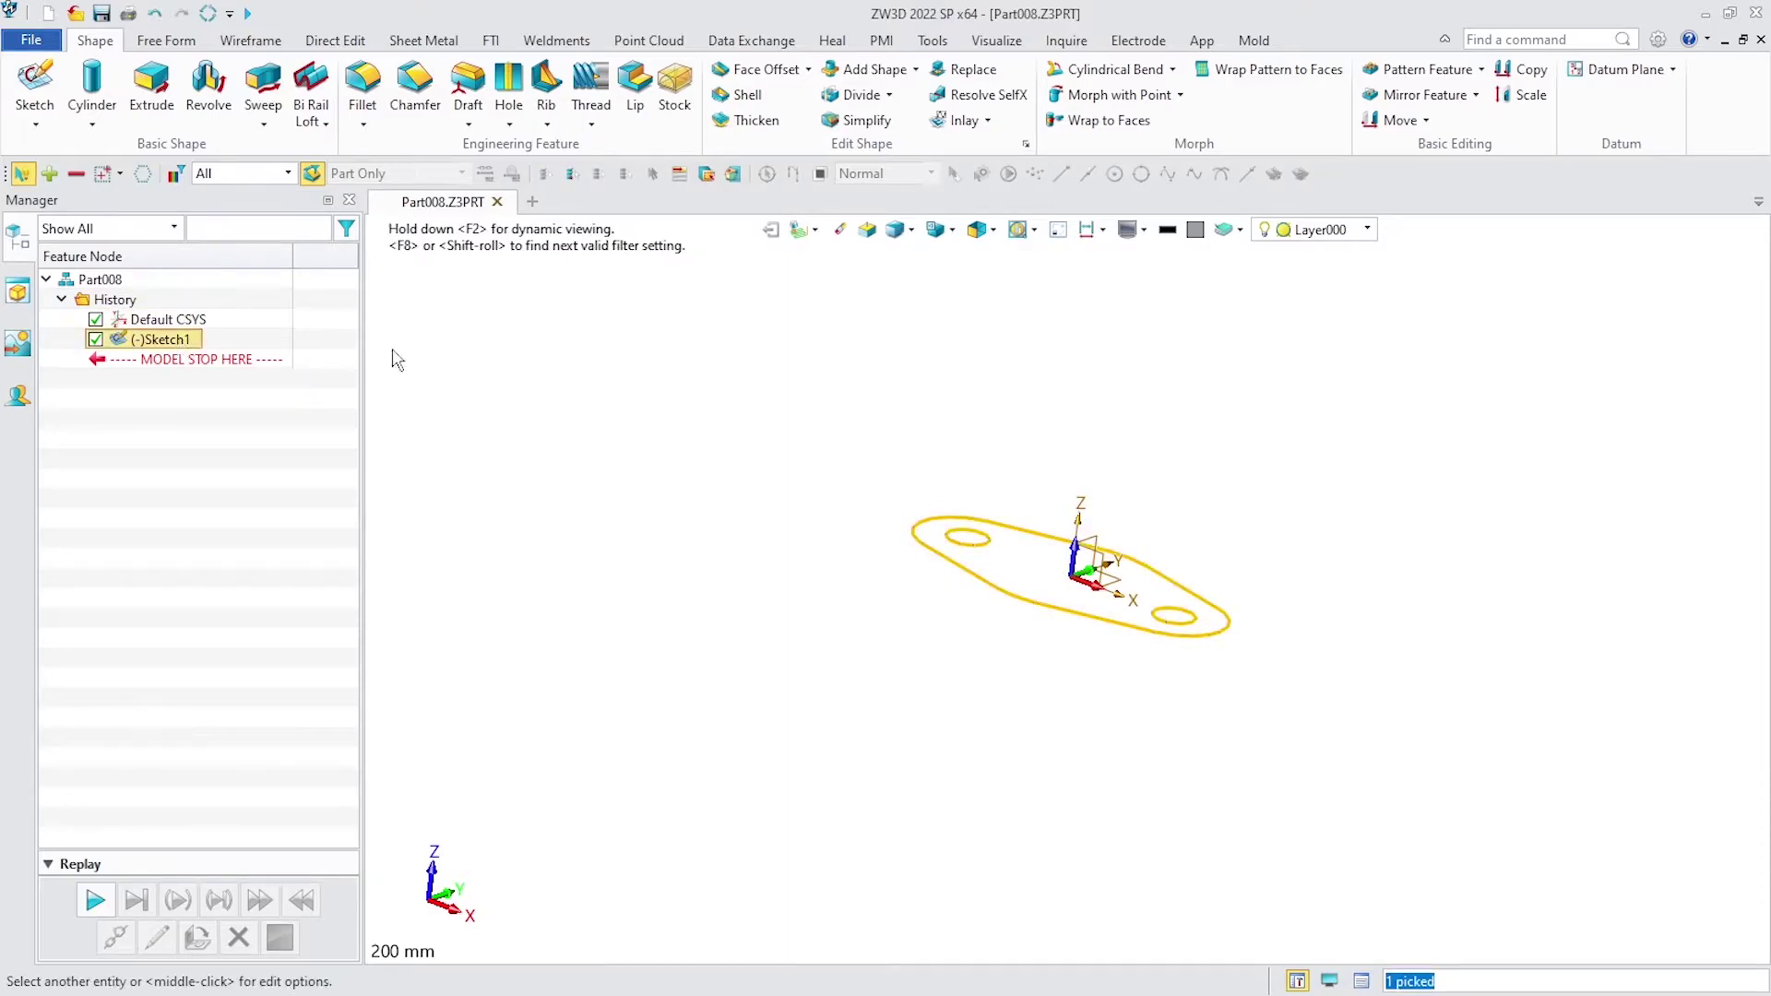
left_click(152, 86)
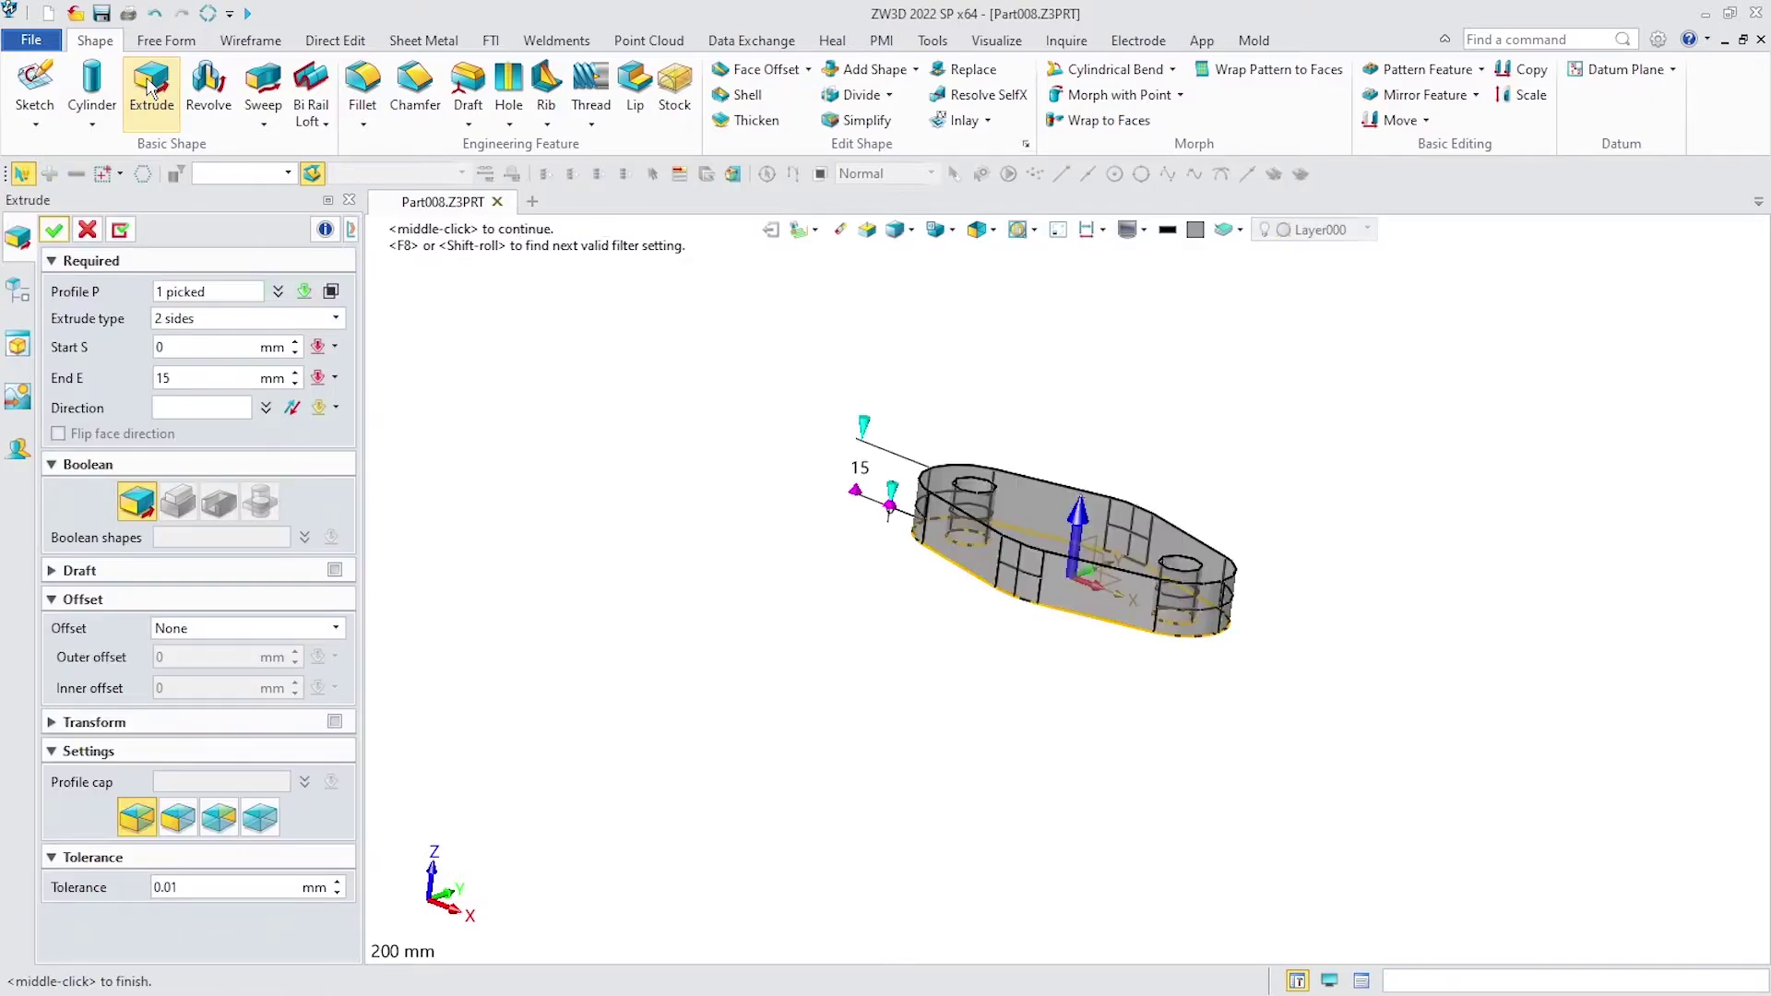
left_click(232, 318)
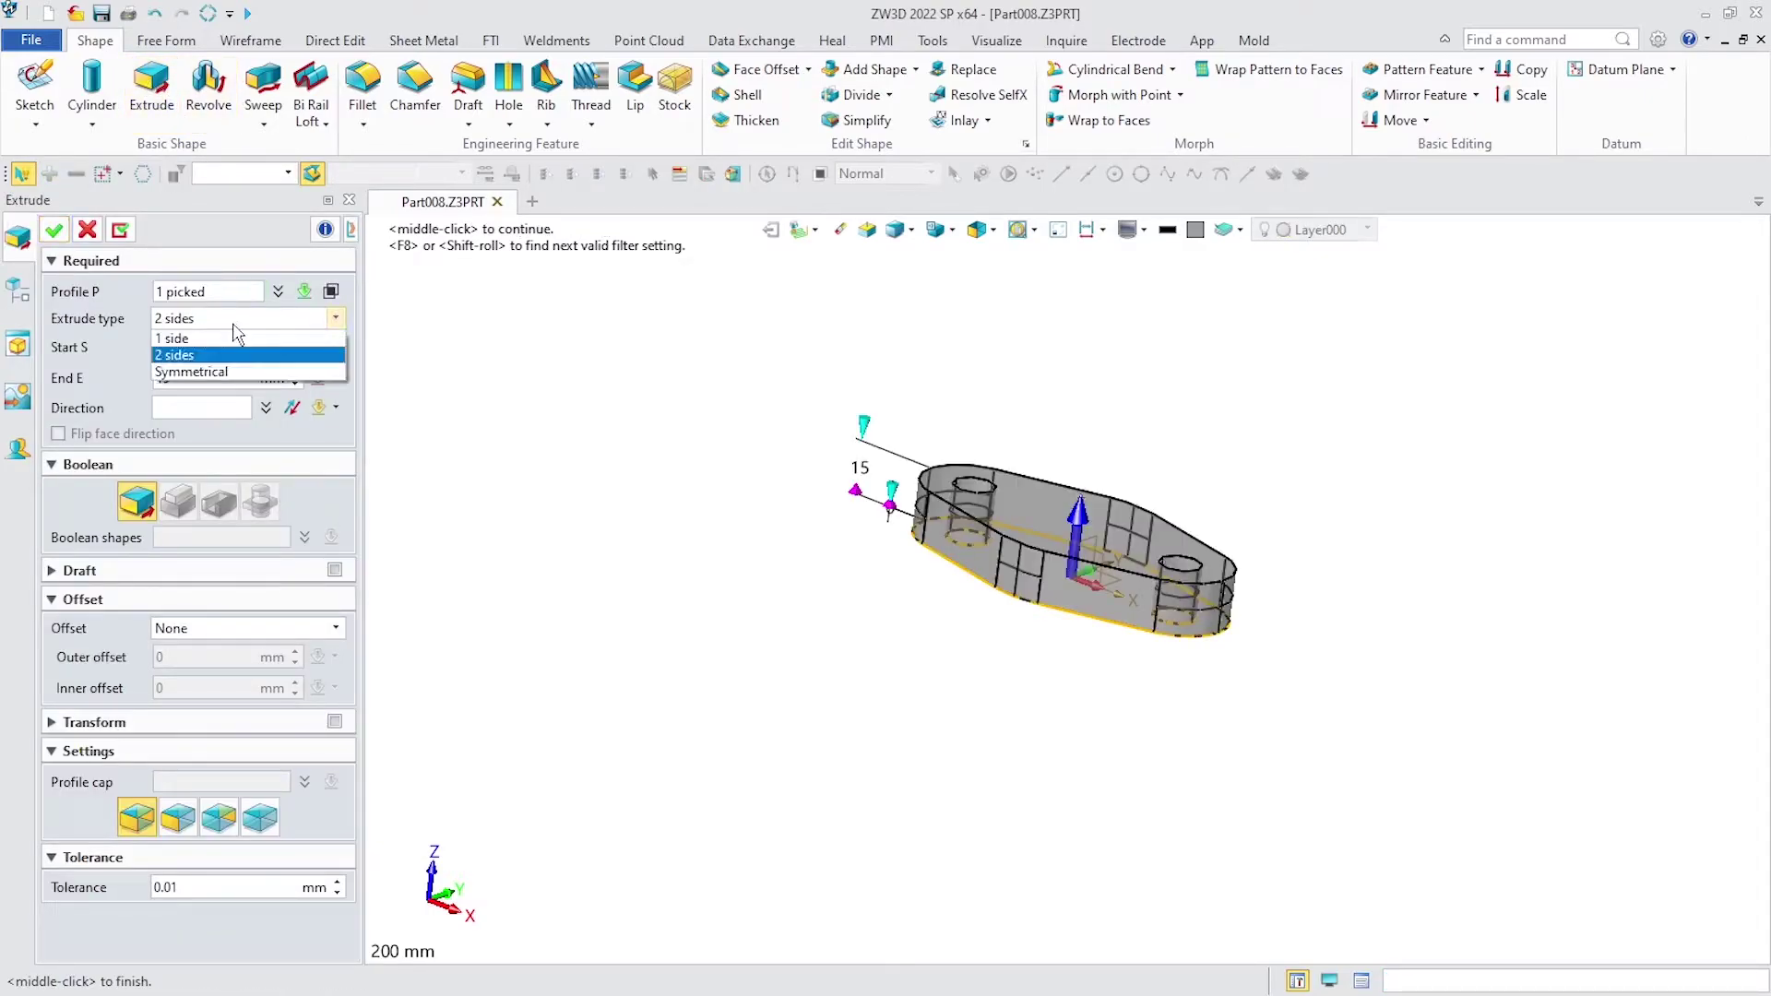
left_click(229, 340)
type("10")
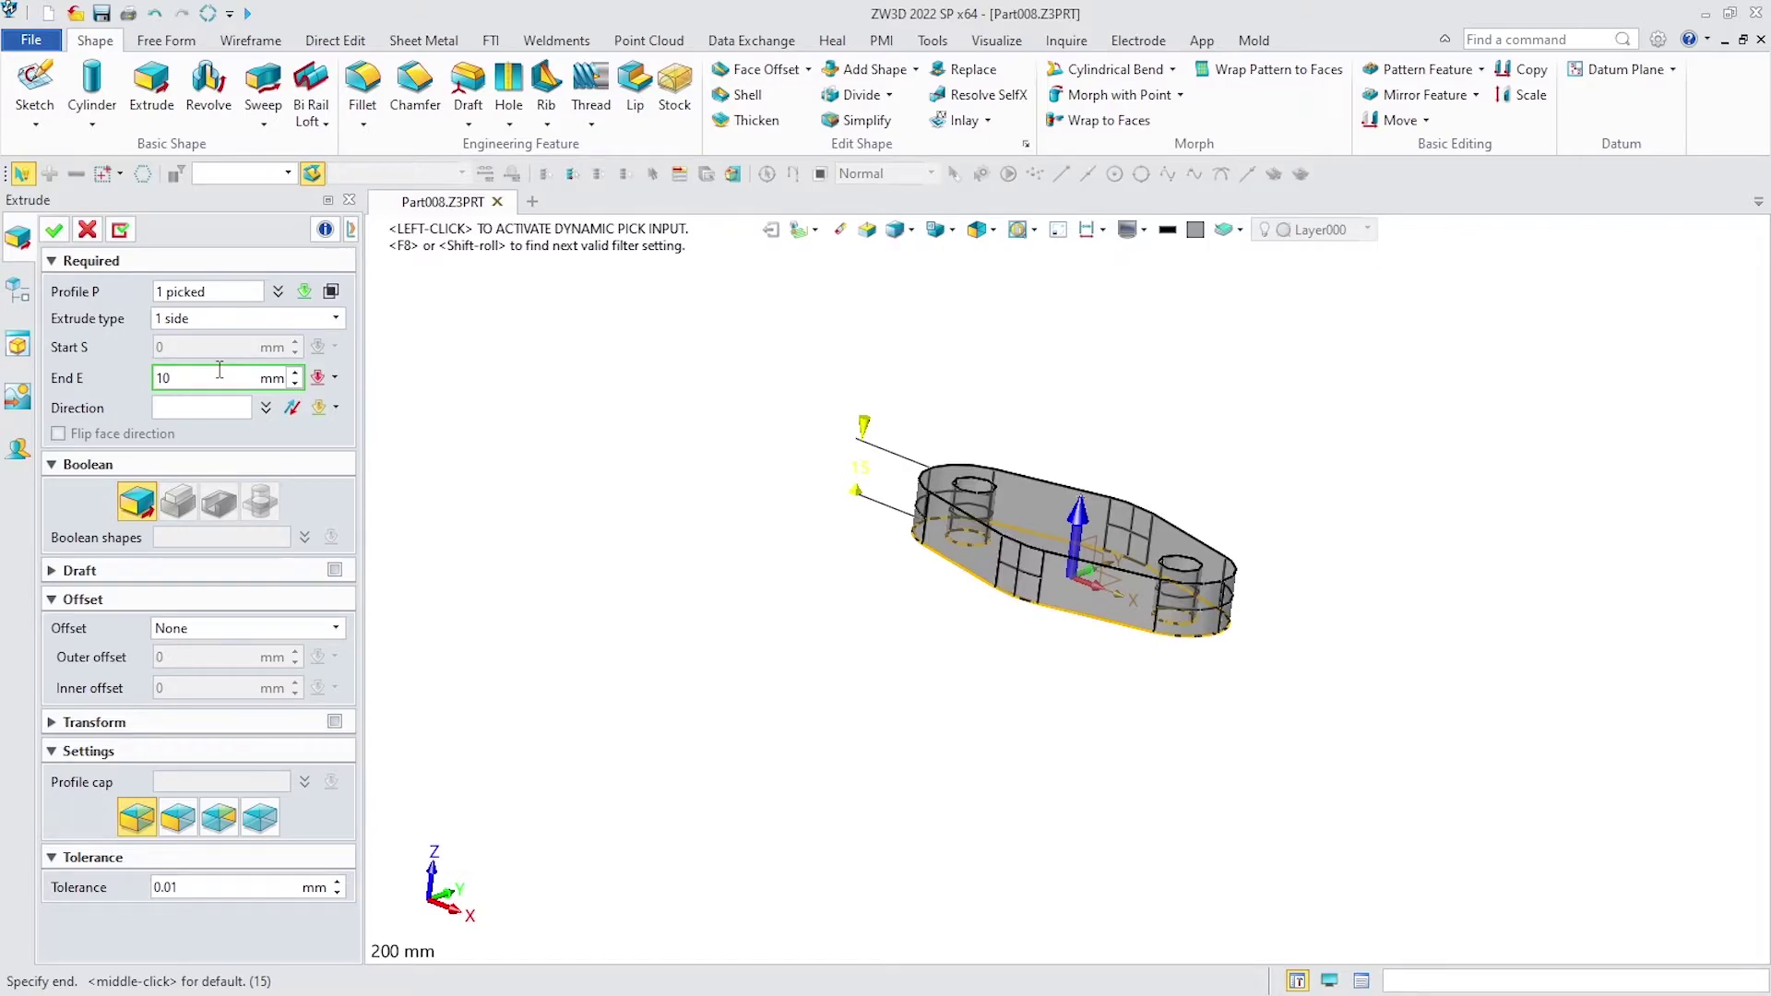
key("Return")
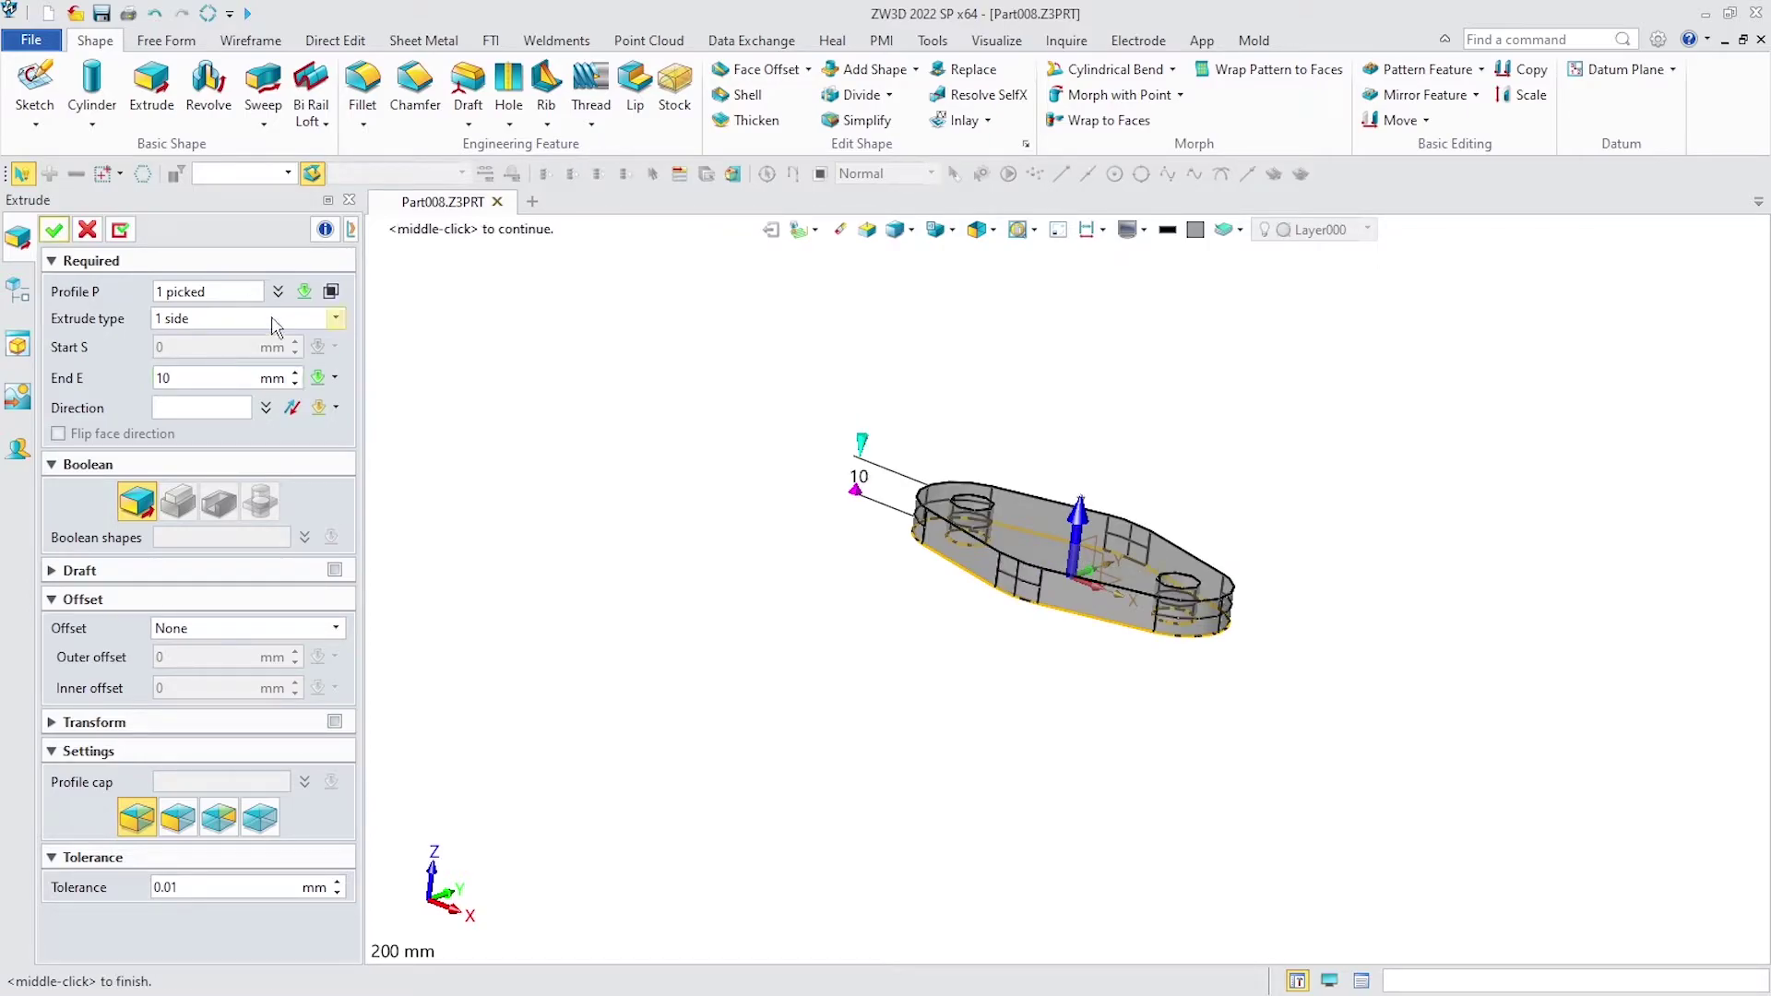
left_click(55, 230)
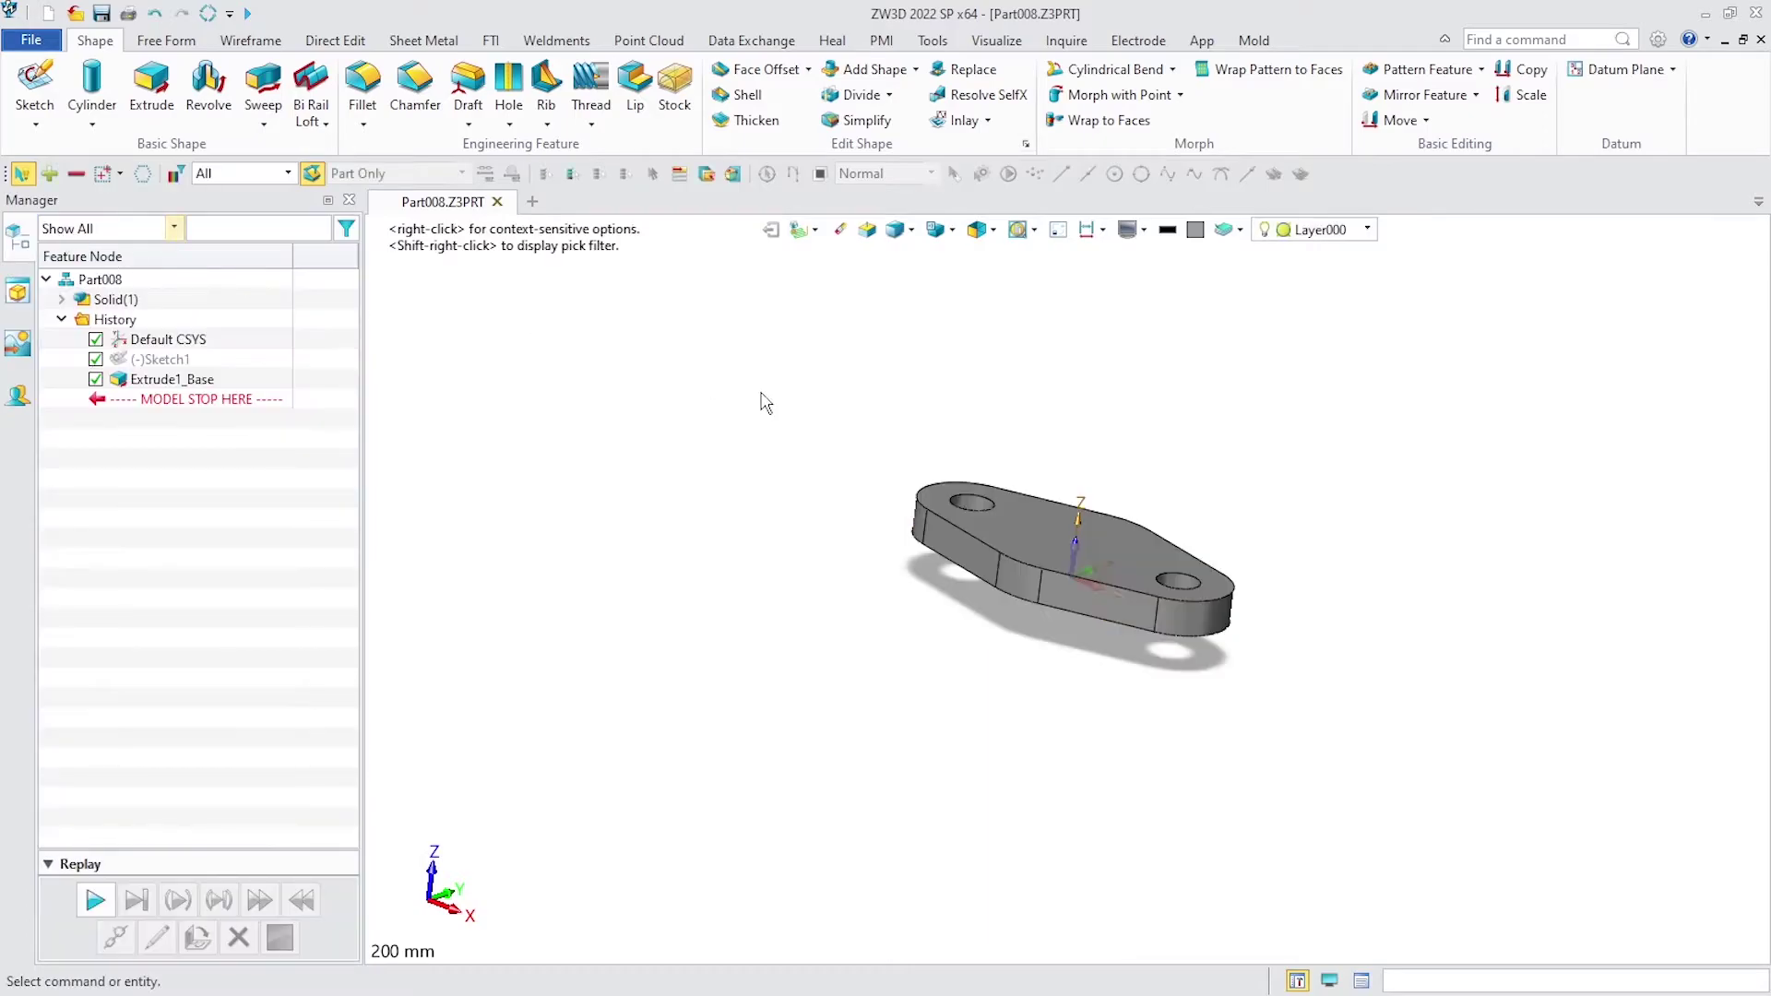
scroll(1026, 550, "up", 2)
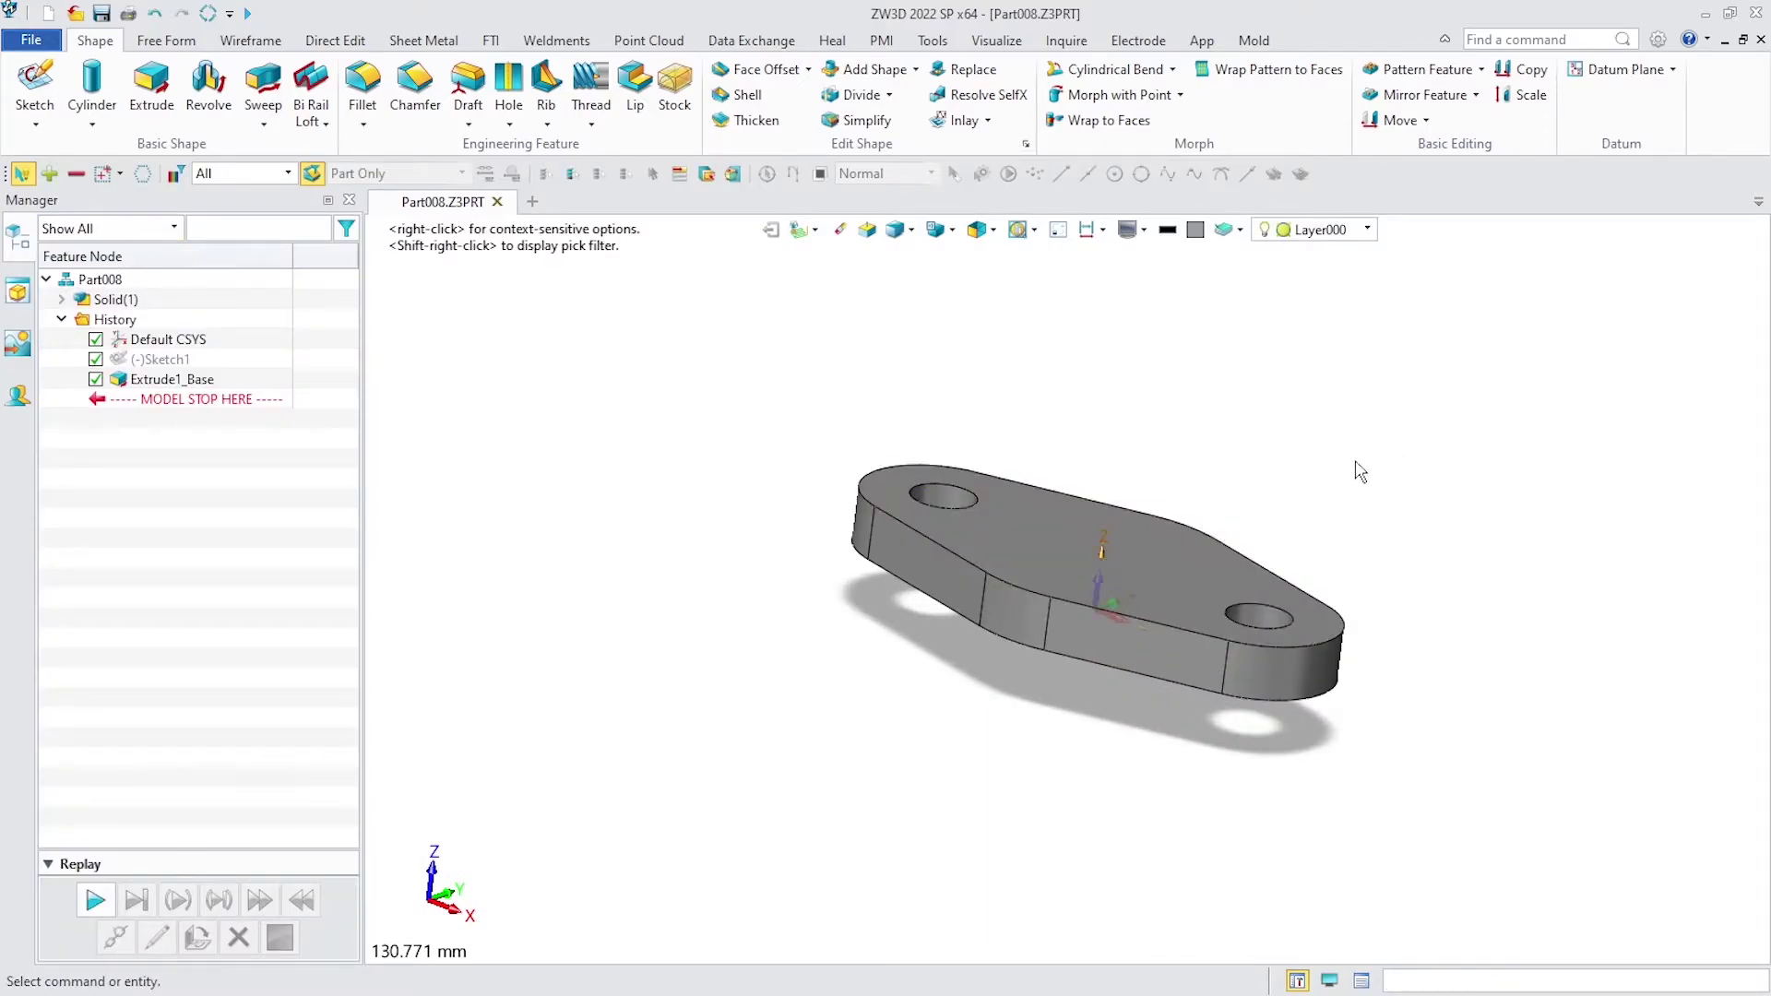
middle_click_drag(1358, 471, 1340, 502)
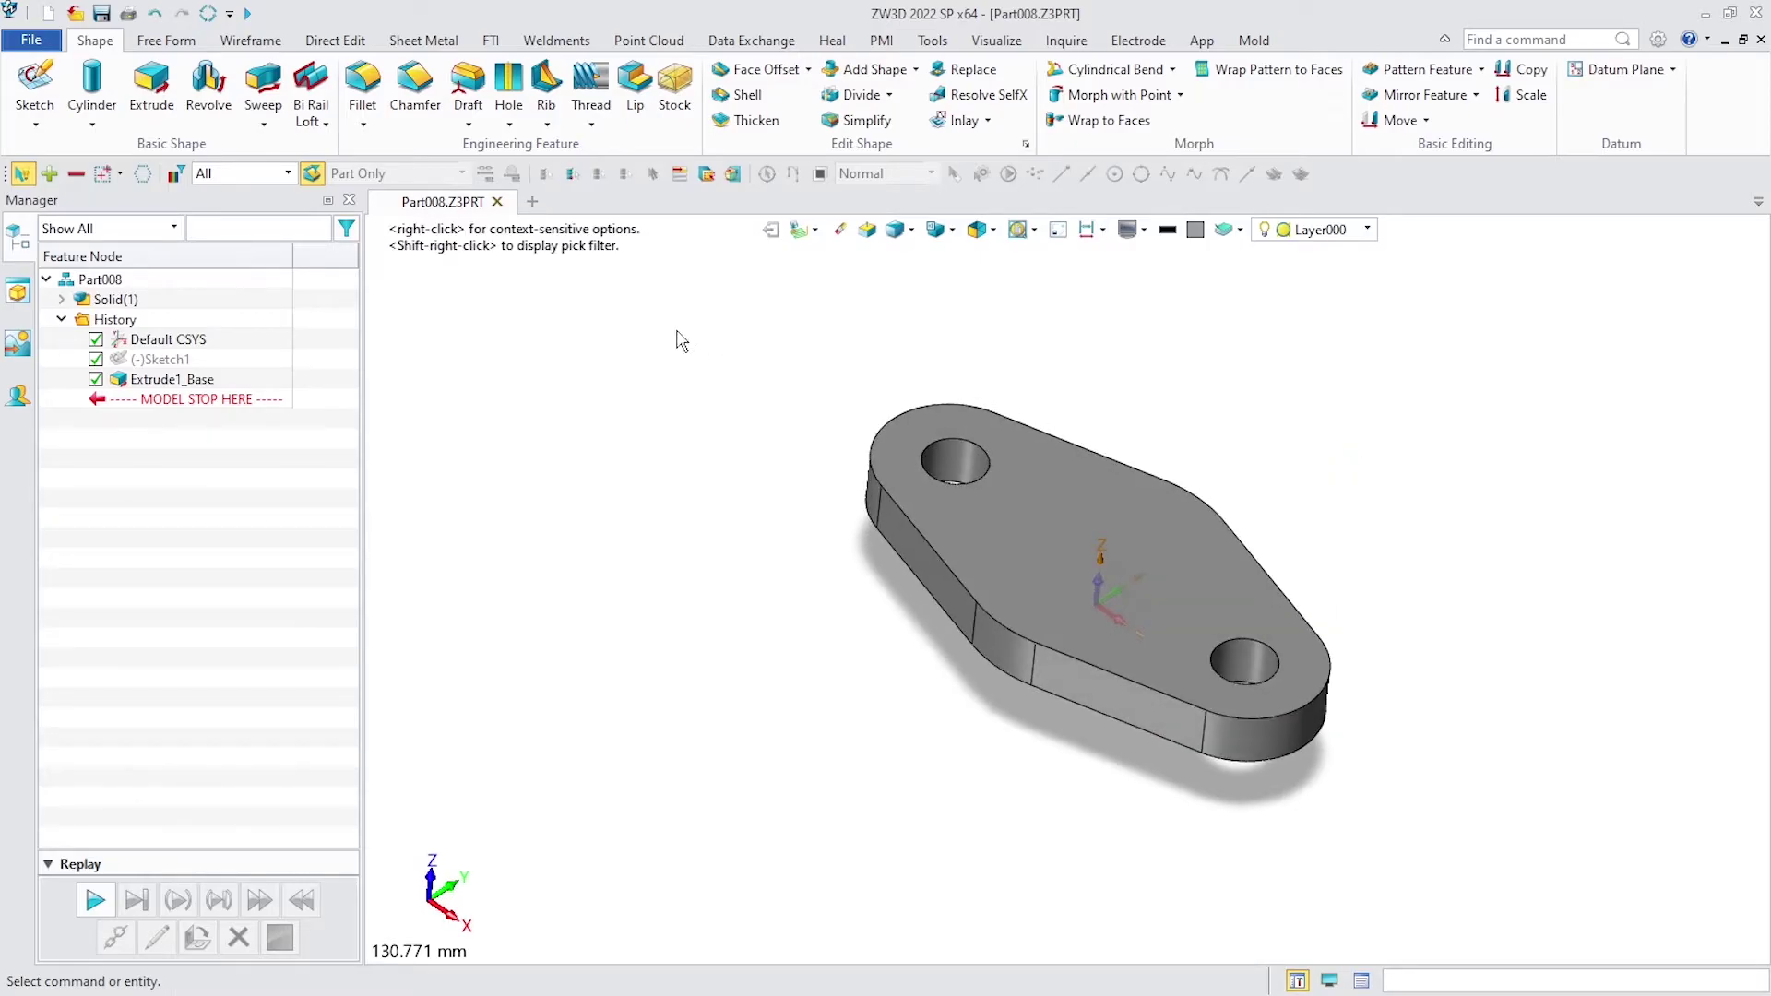
Add a Ø50 × 28 mm cylinder centred on the plate edge's centre of curvature.
left_click(91, 83)
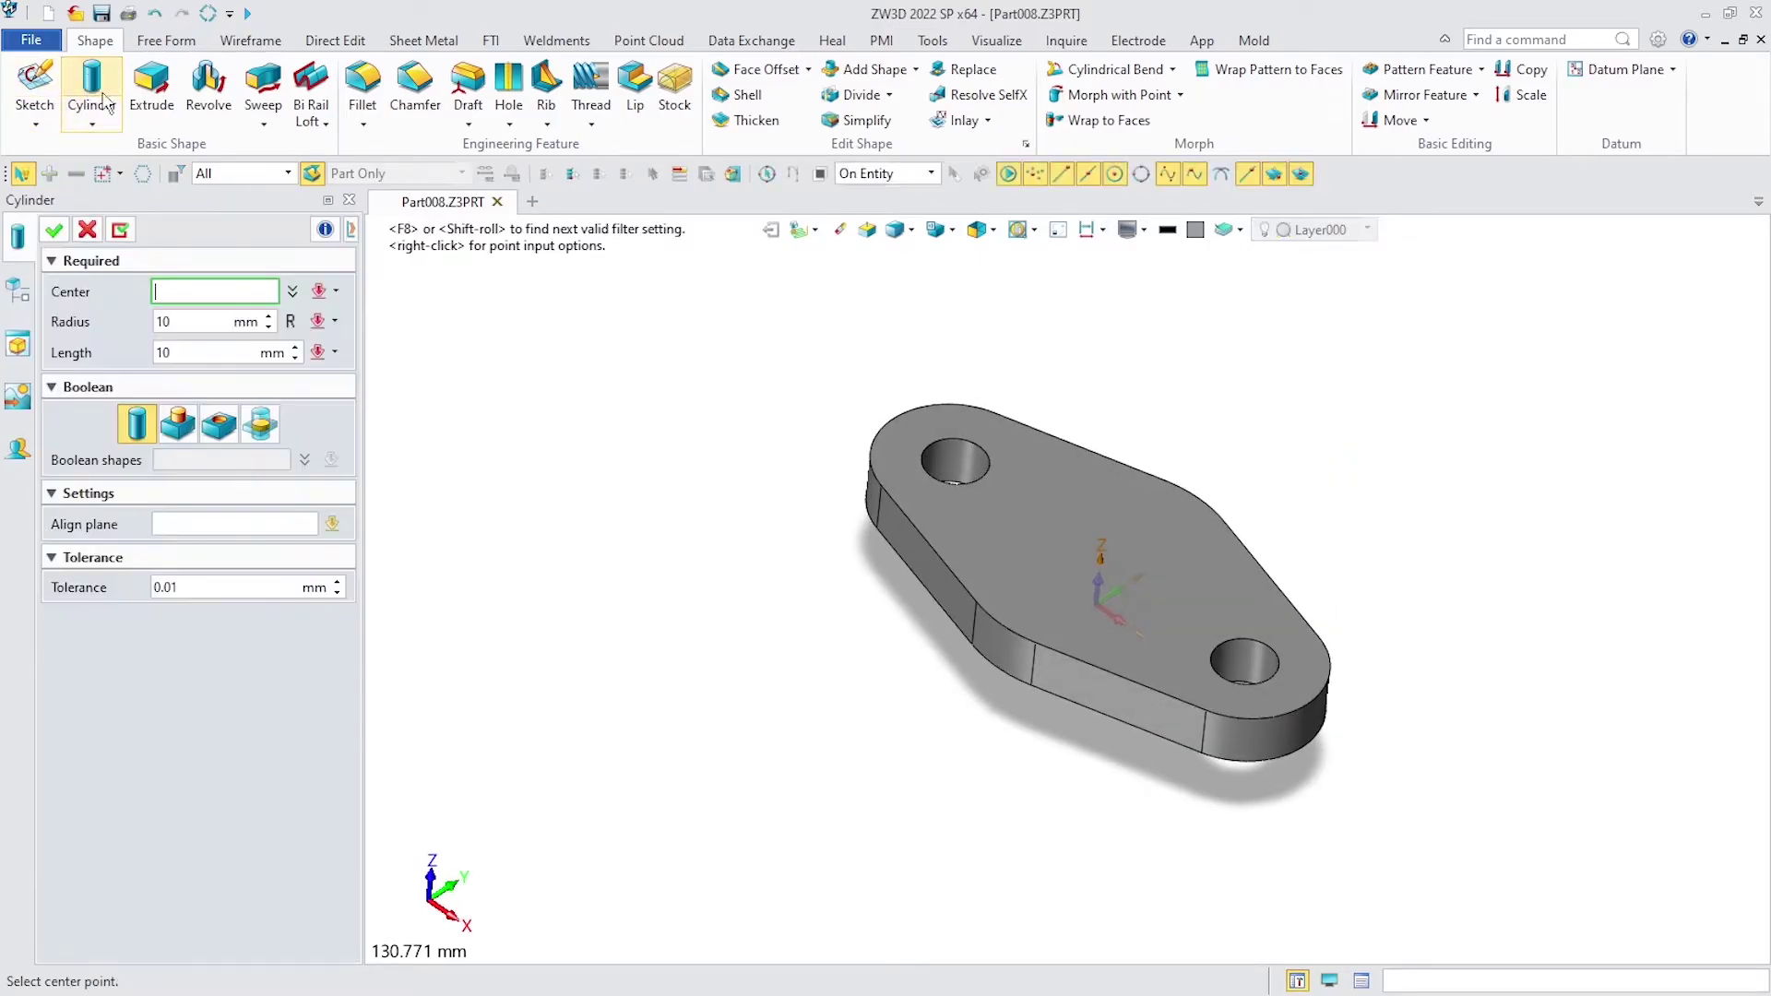
left_click(293, 319)
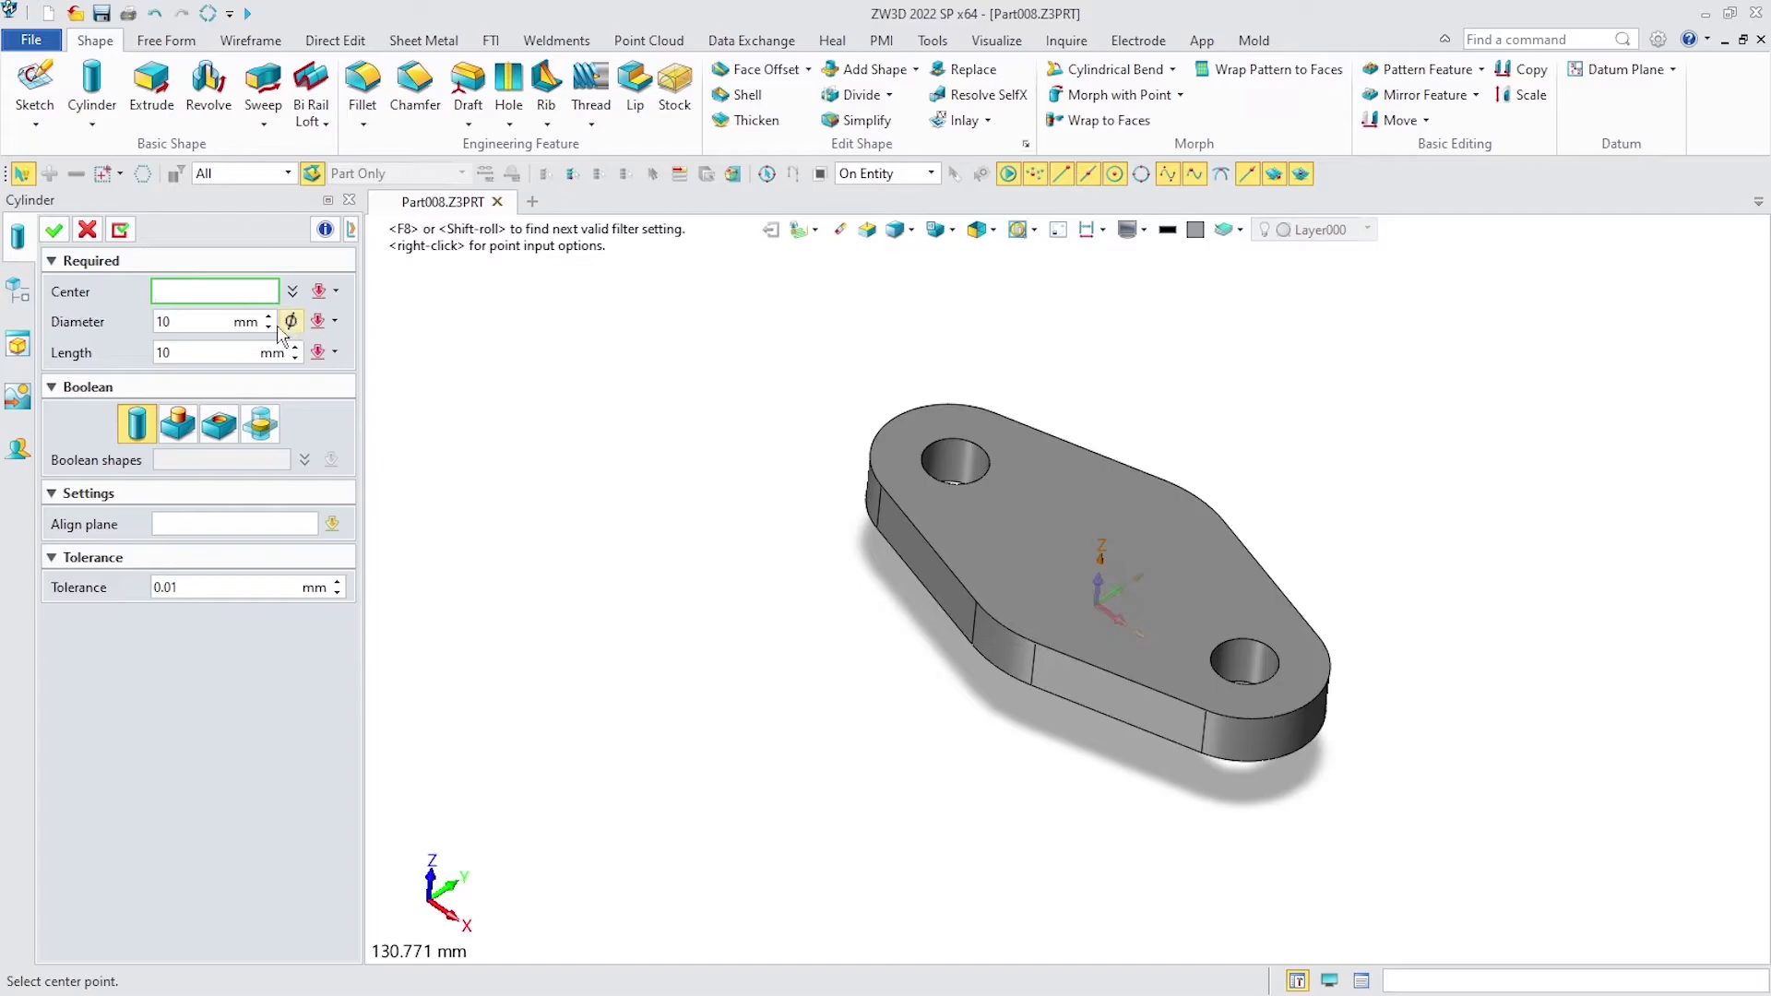
left_click(191, 319)
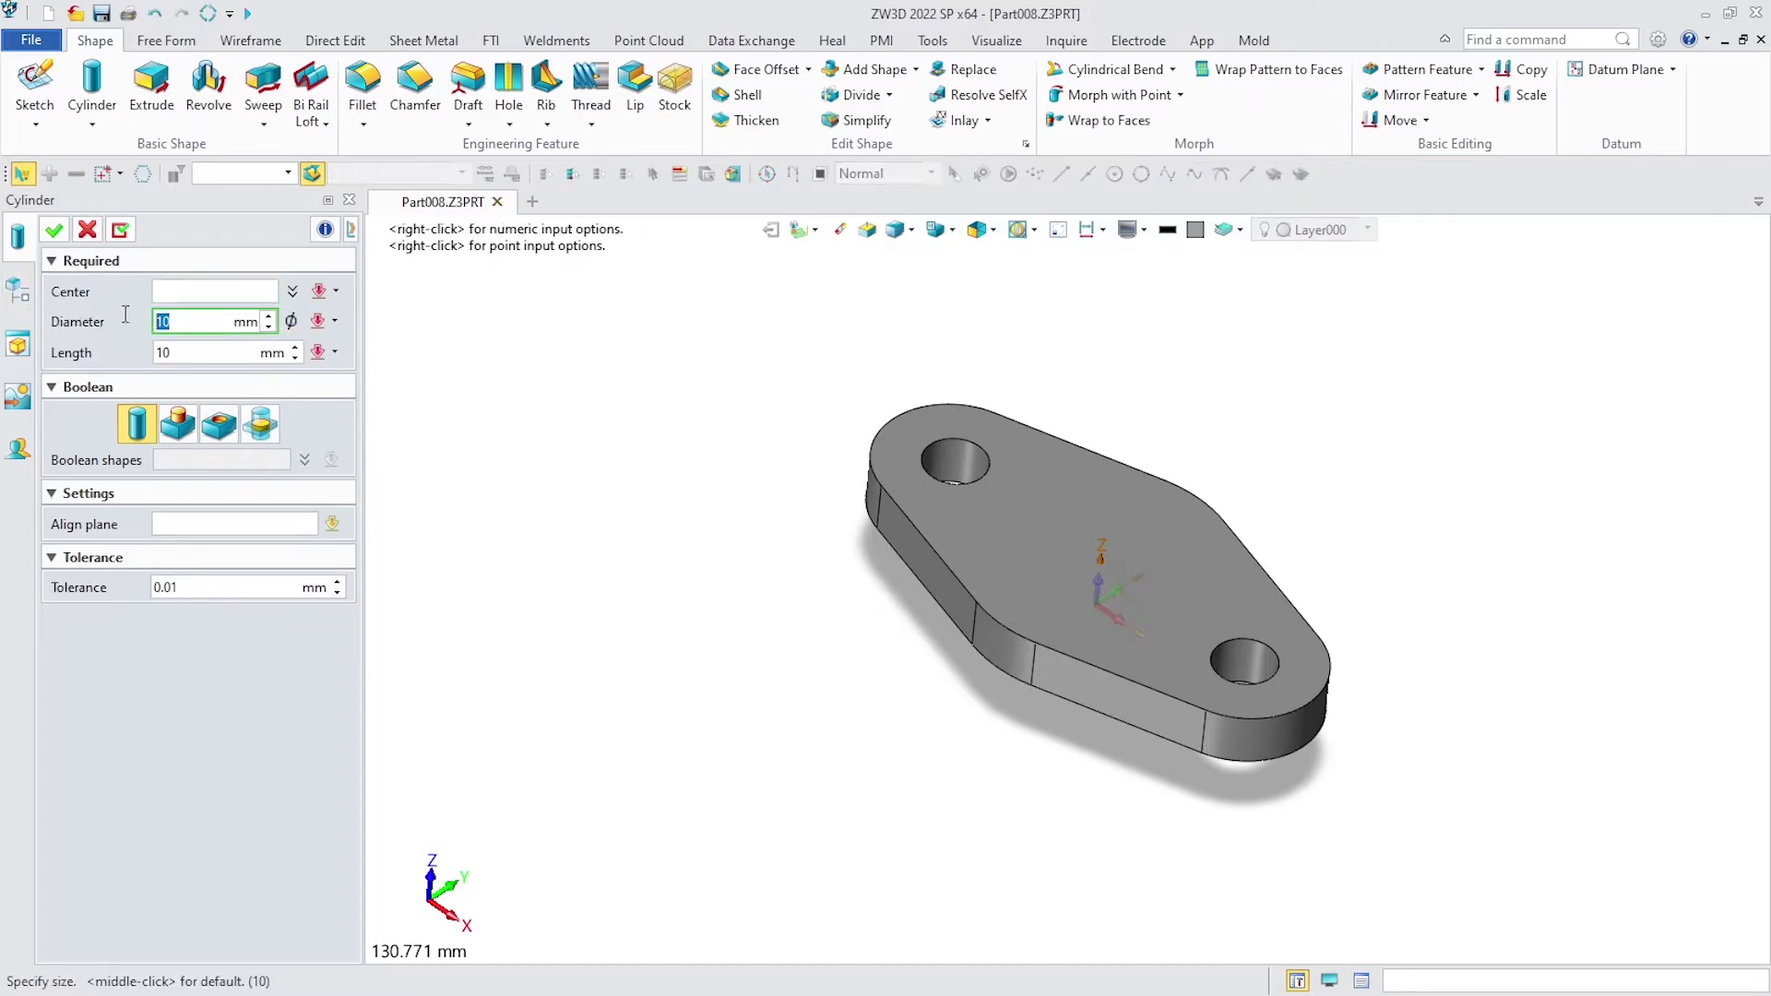
type("50")
key("Tab")
type("28")
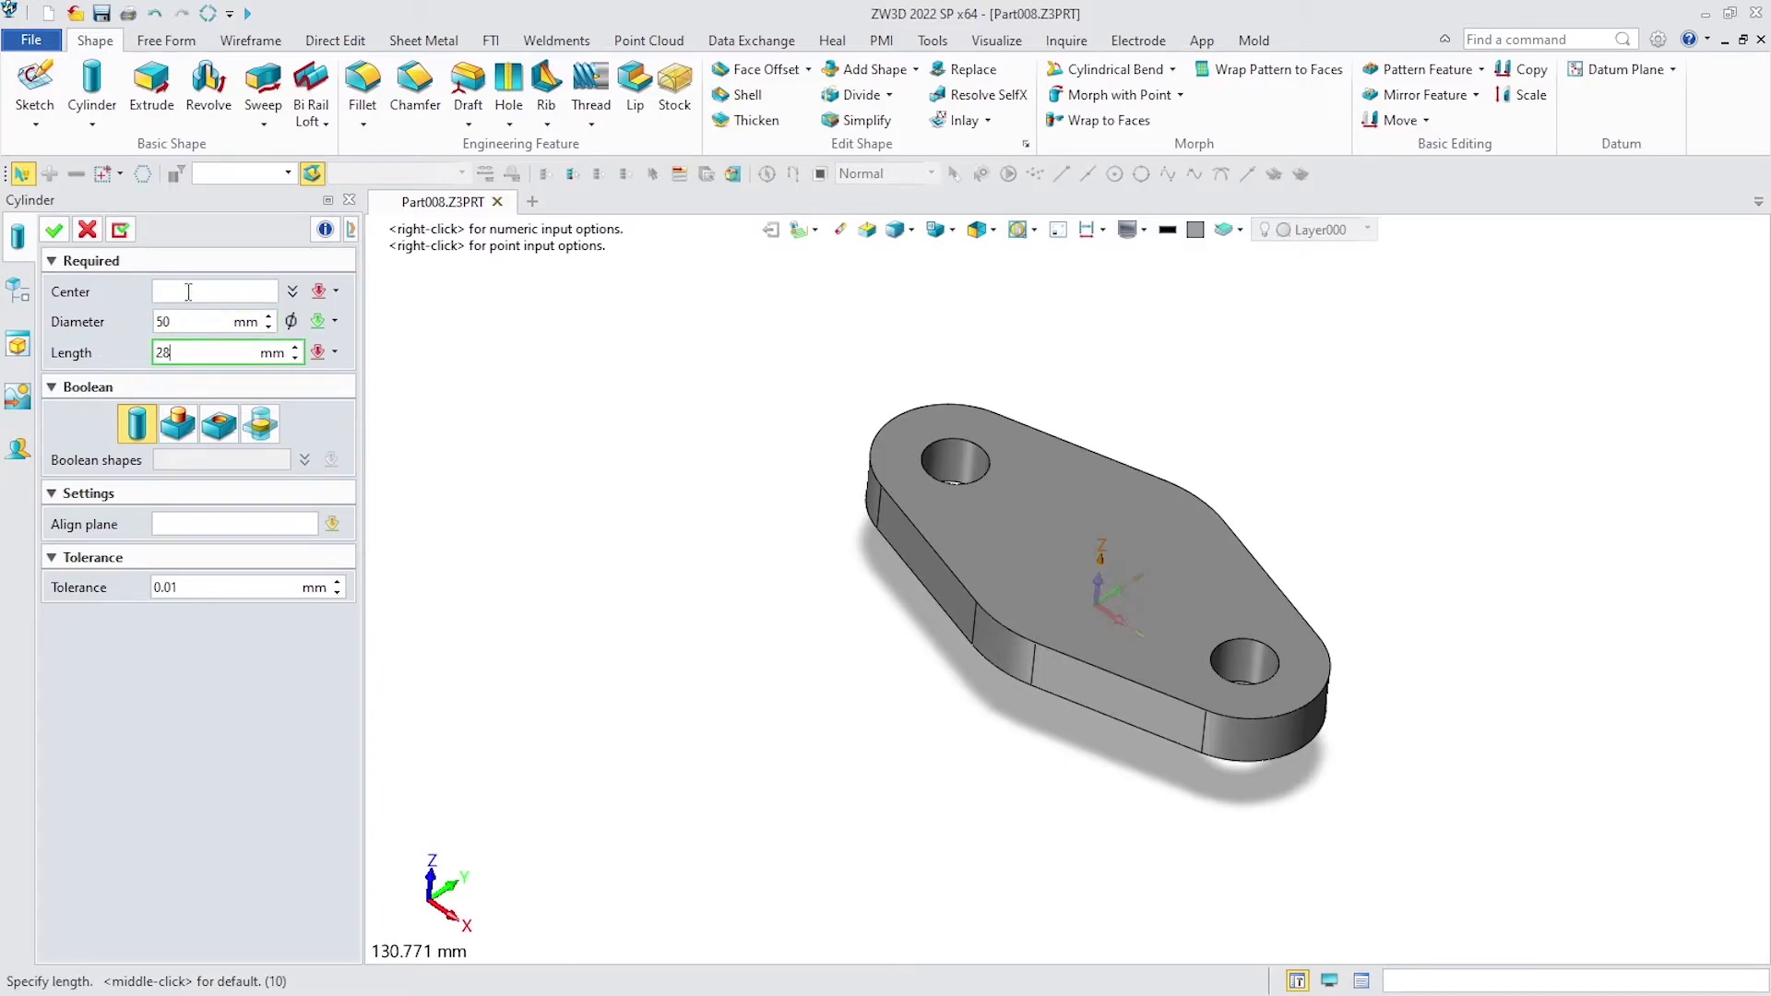
left_click(188, 292)
right_click(655, 522)
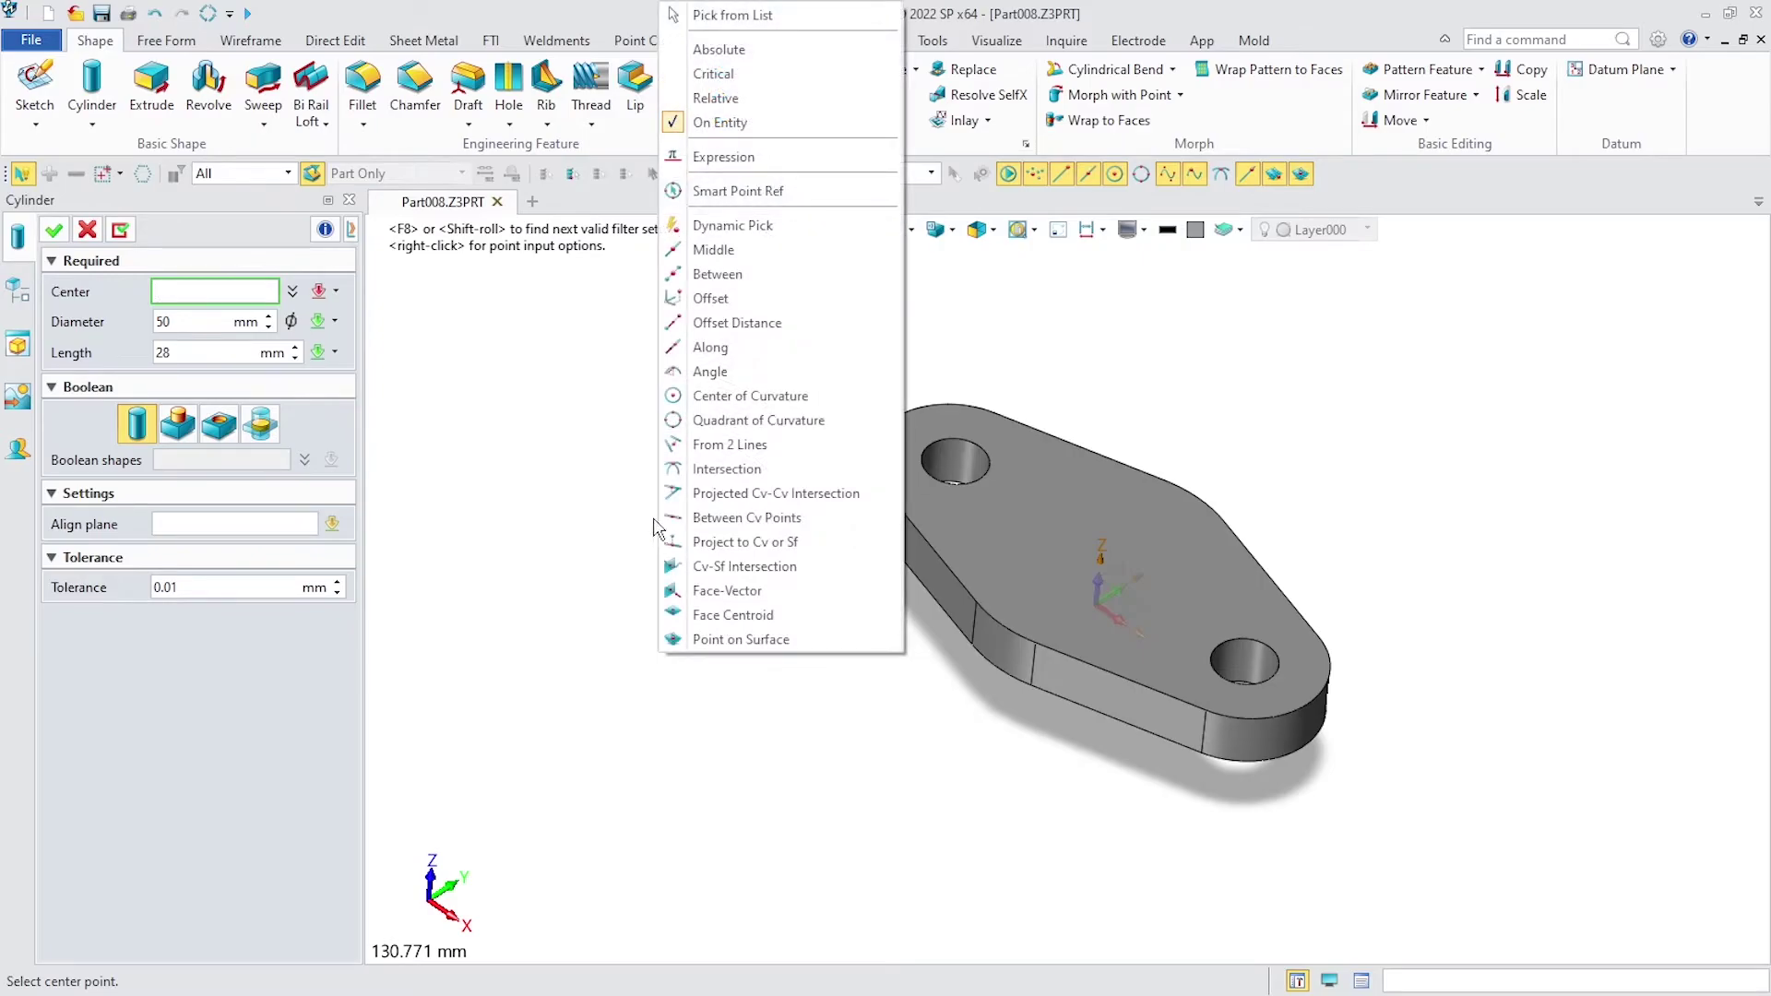
left_click(750, 396)
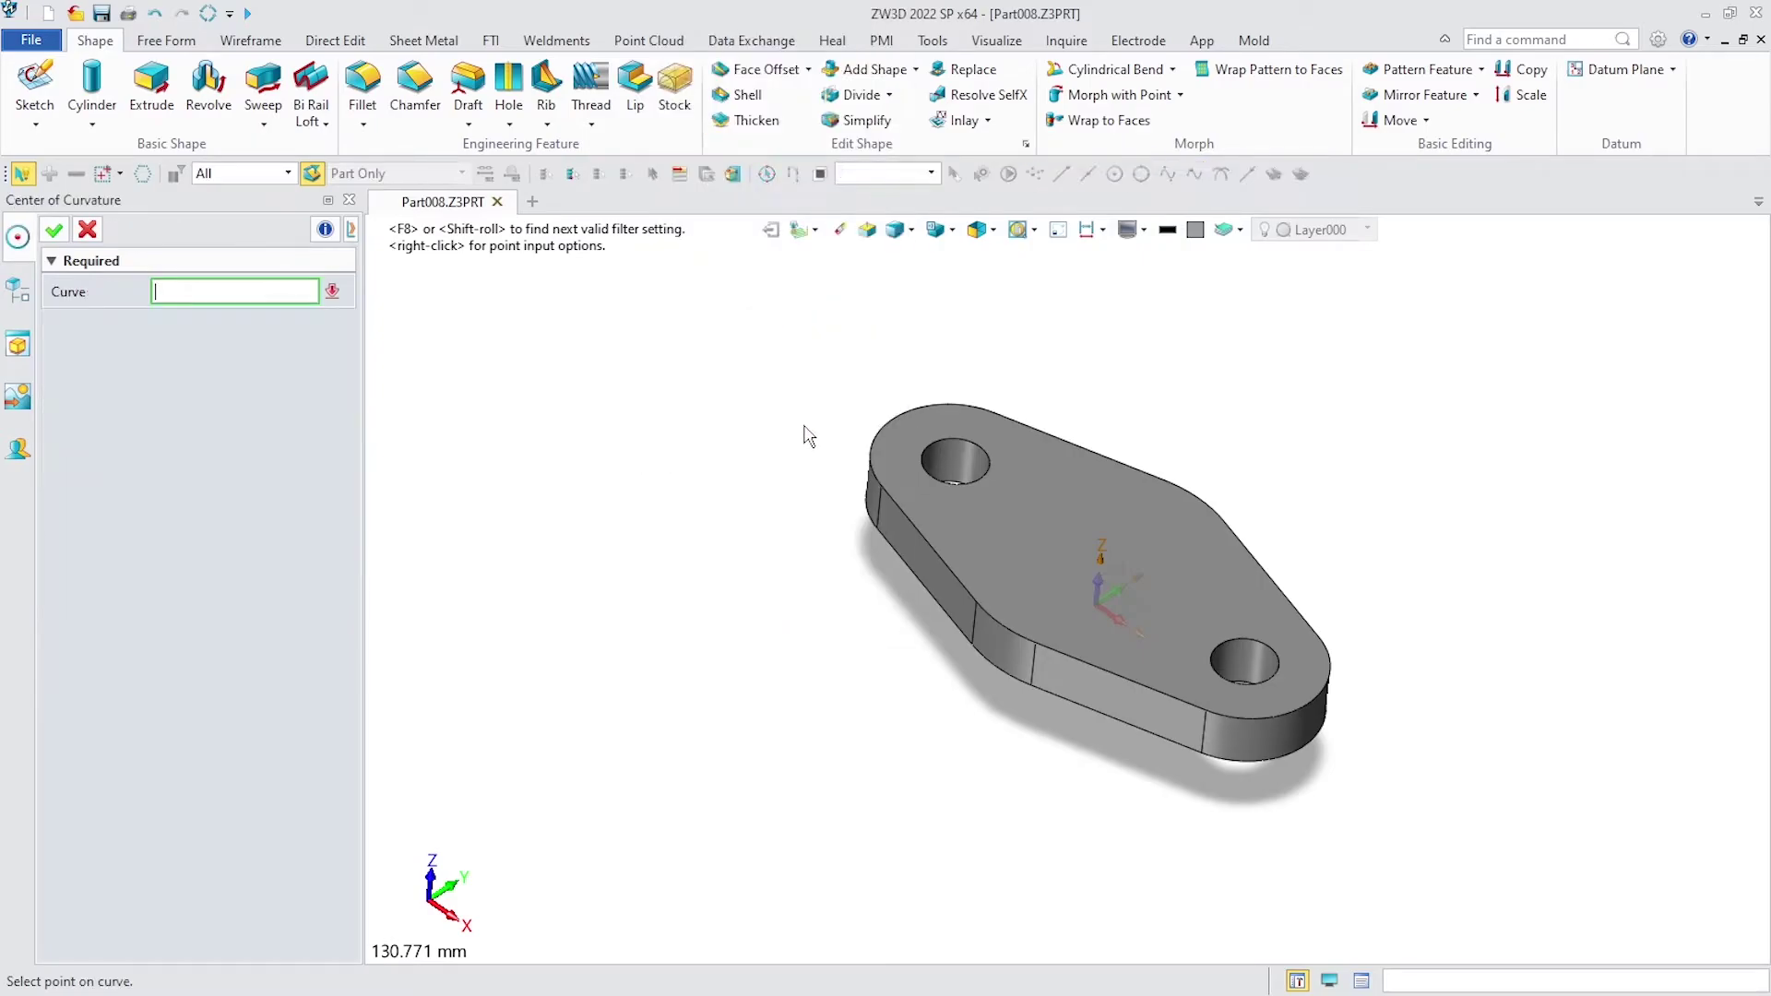
left_click(1015, 637)
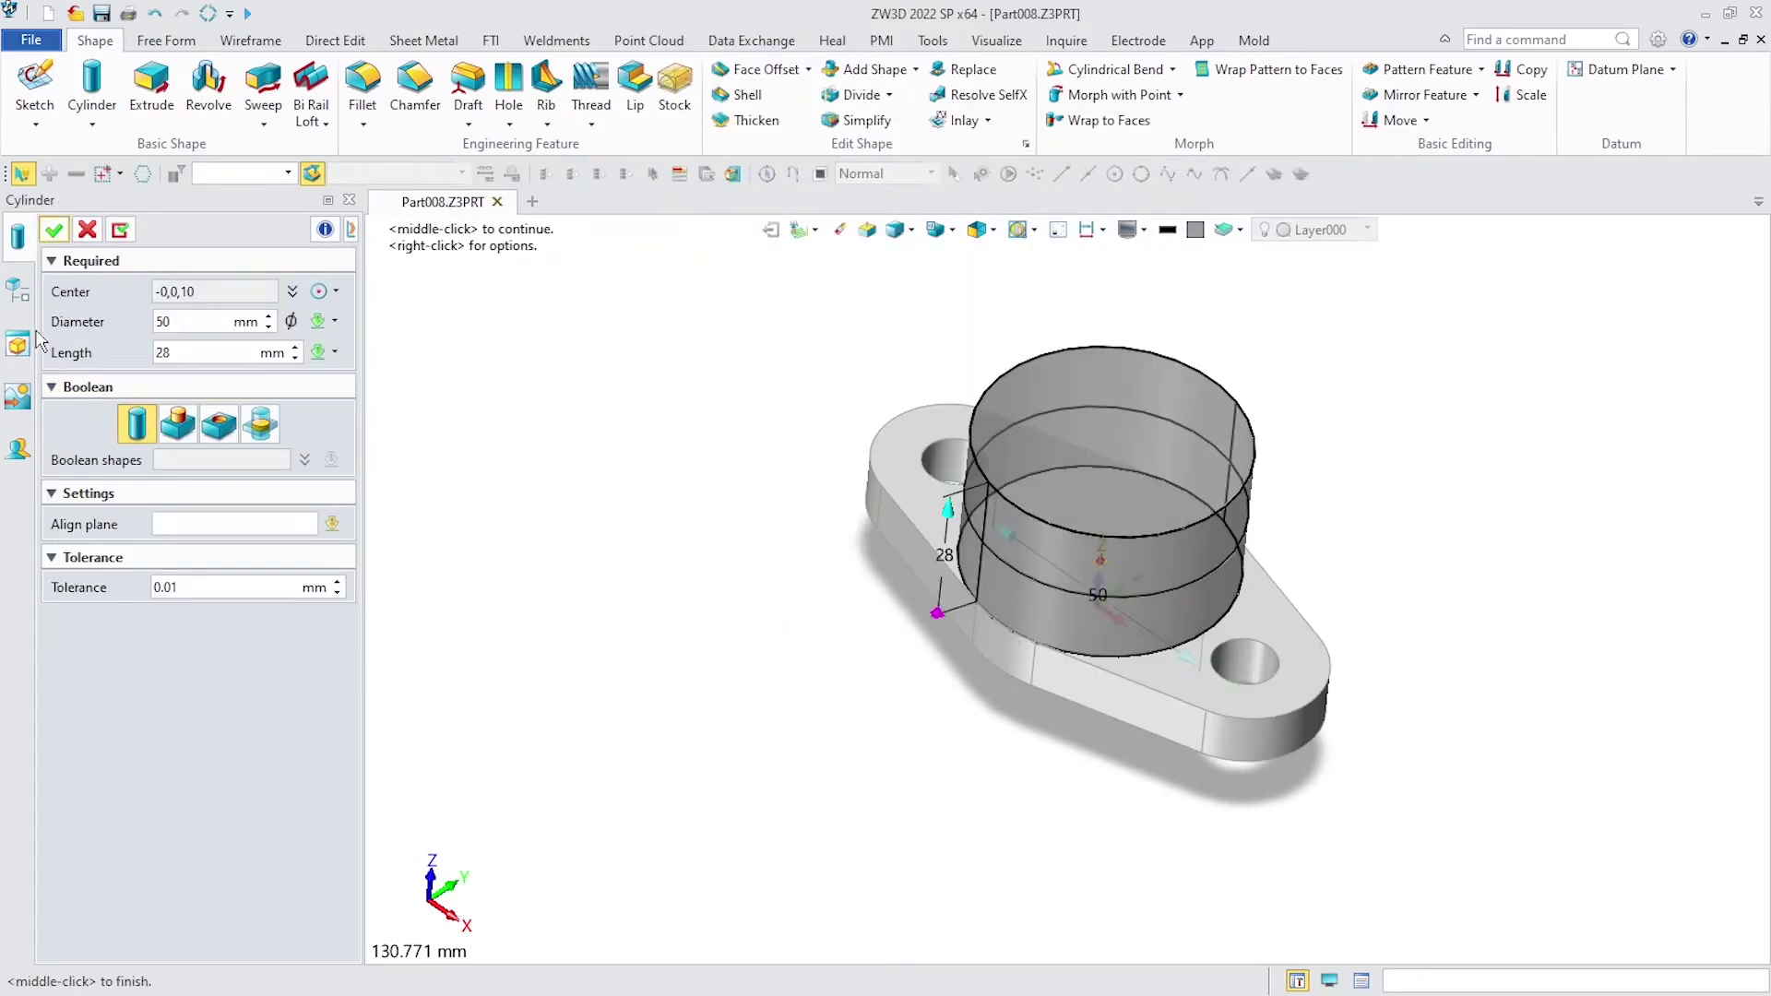
left_click(55, 233)
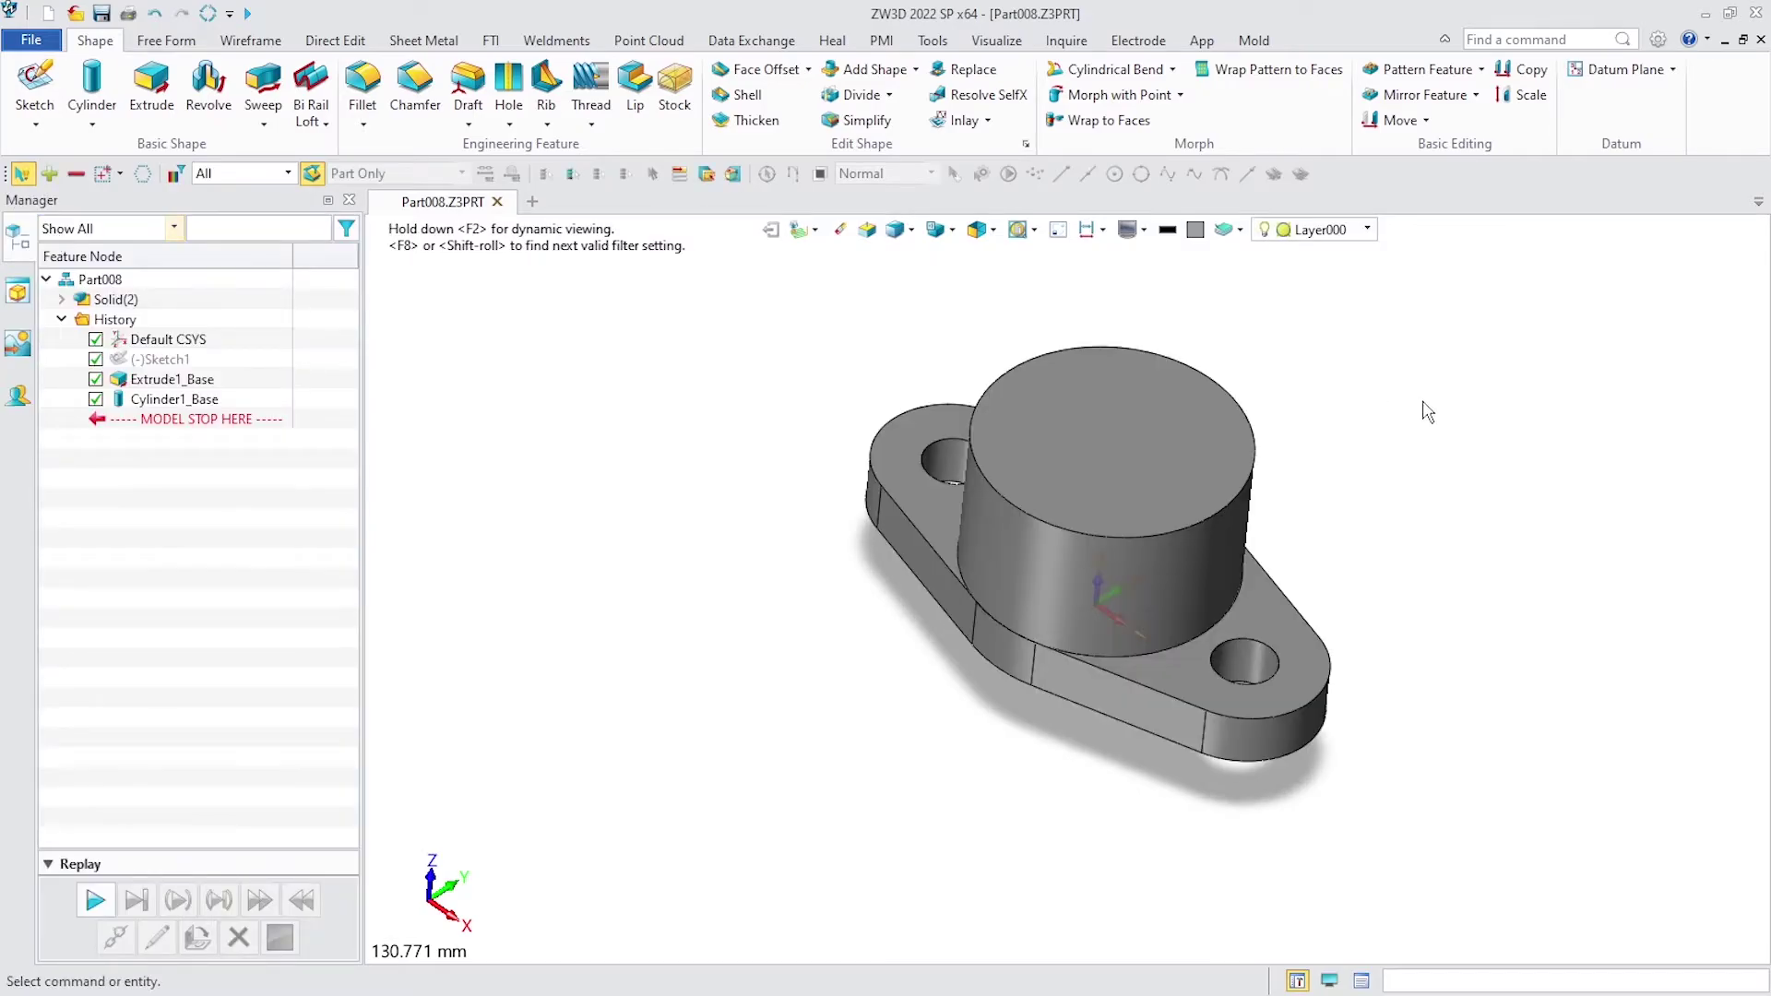
right_click_drag(1494, 433, 1465, 432)
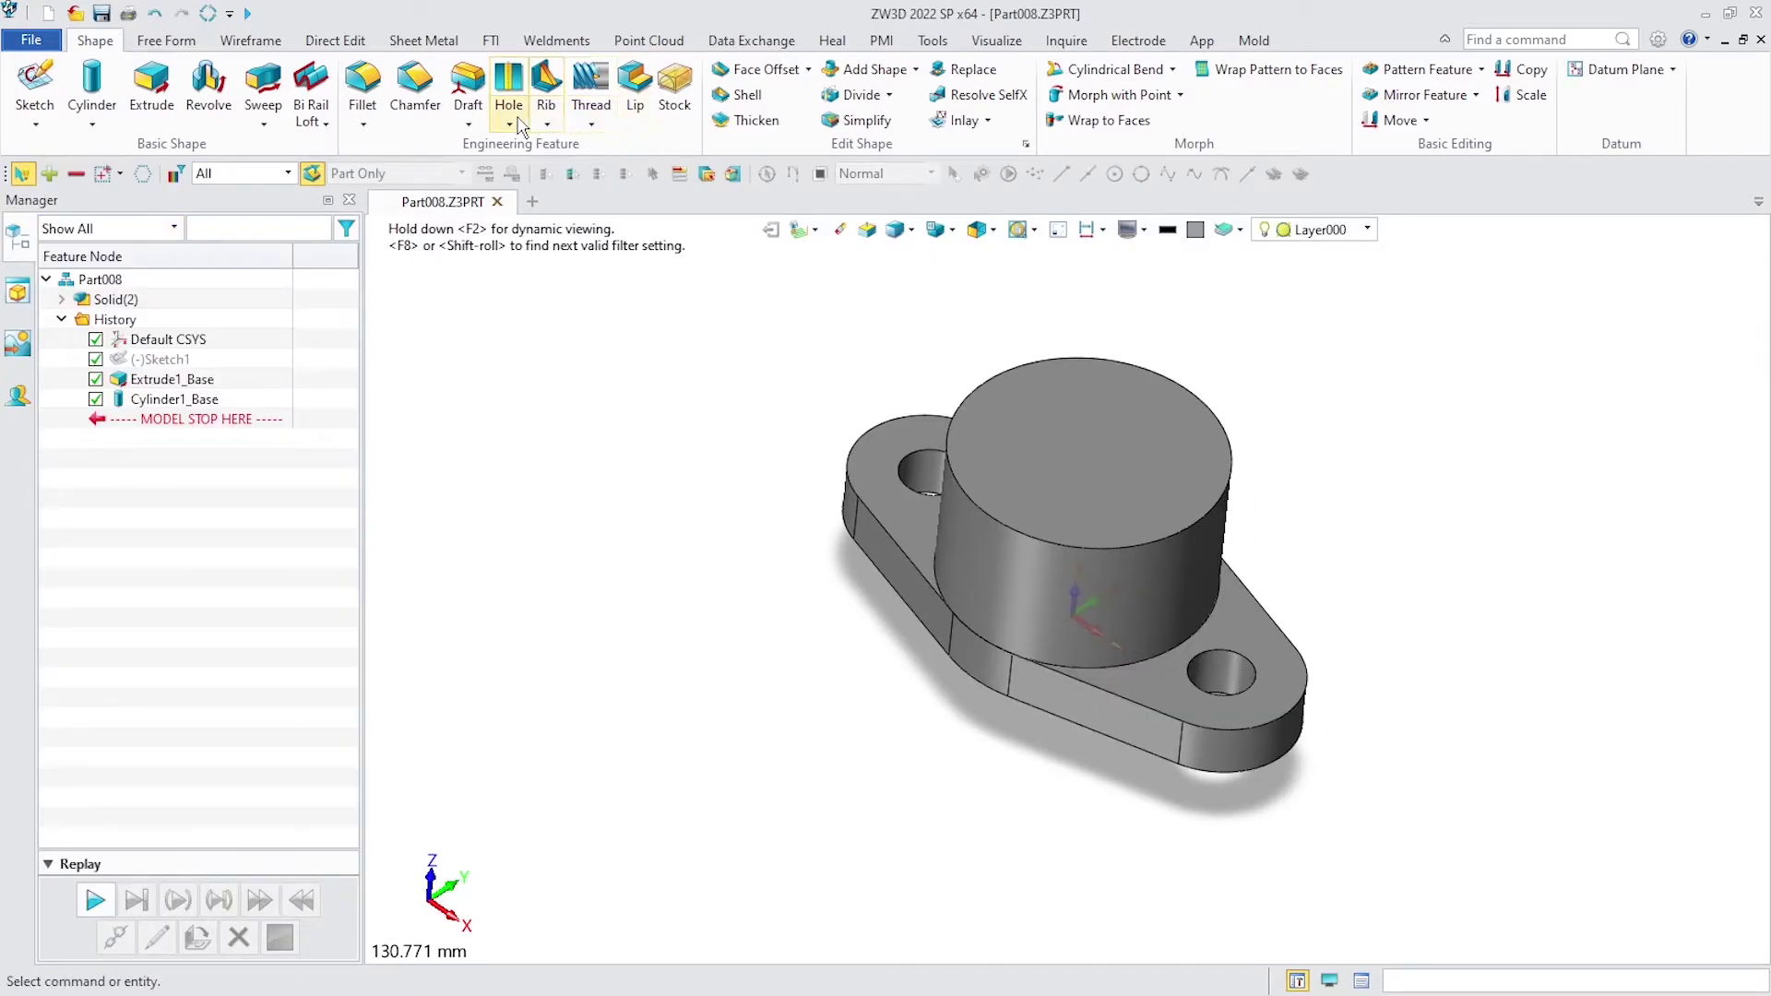
Set up a counter-bore hole: D2 30, H2 6, diameter 20, Thru-All end.
left_click(512, 84)
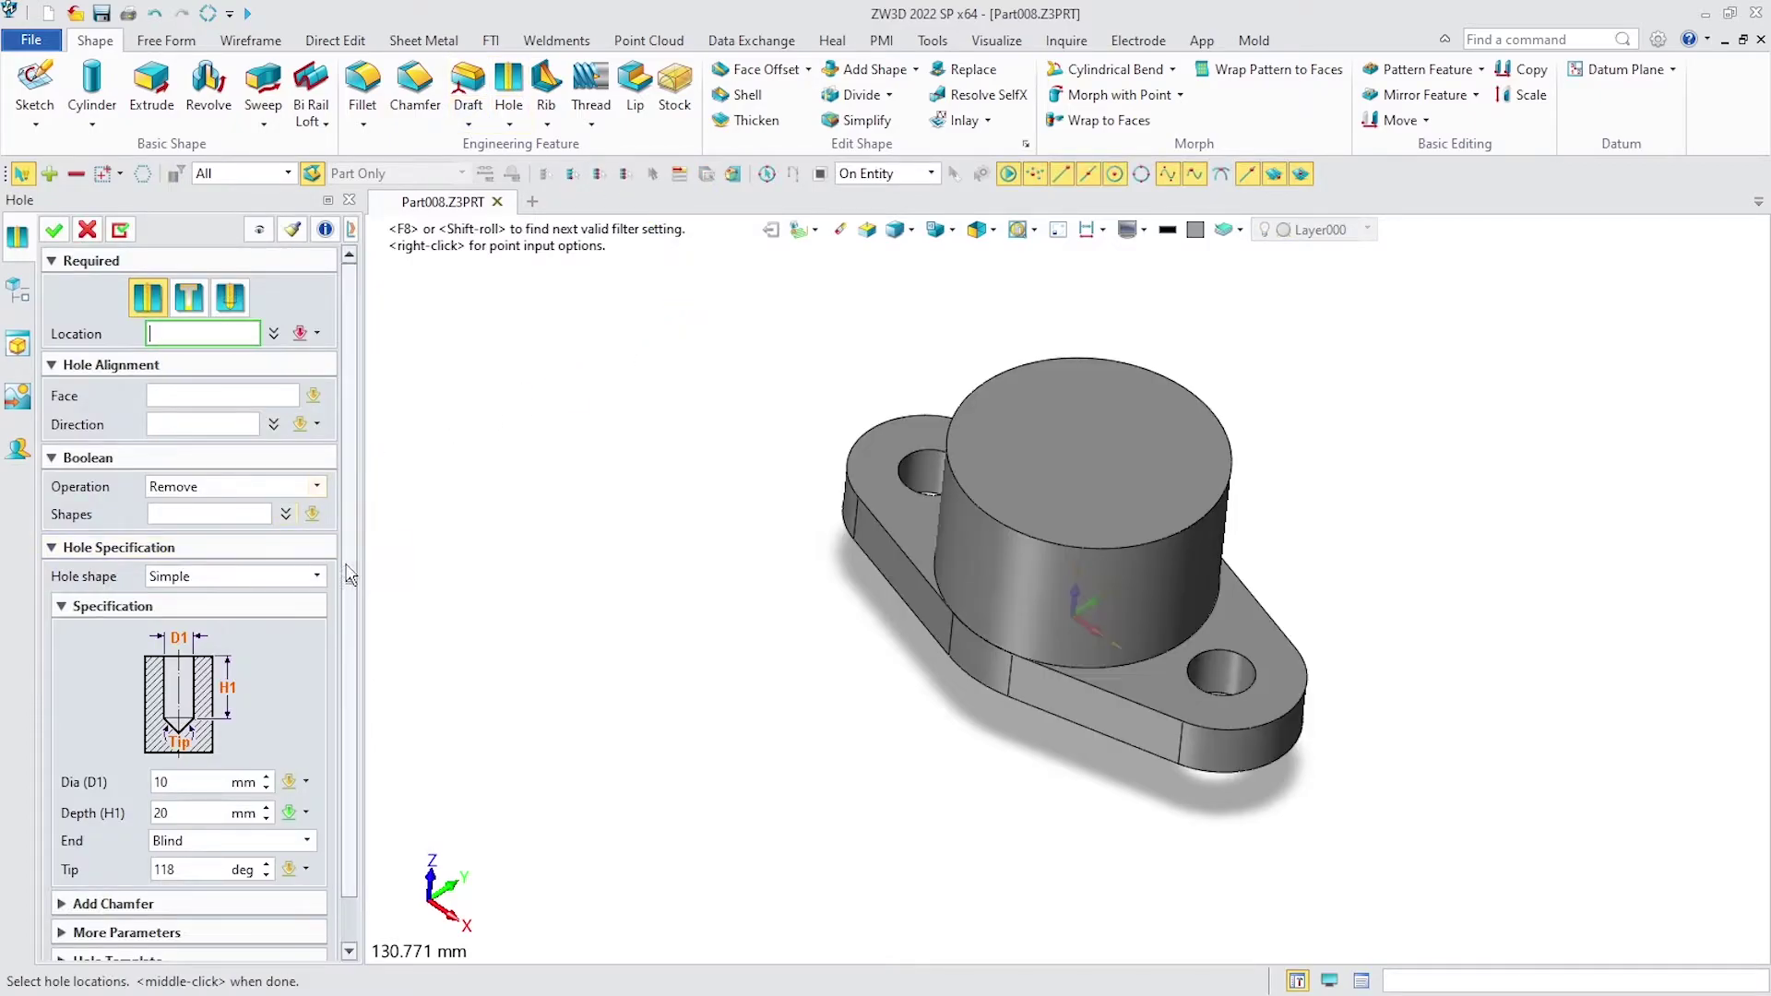
left_click(316, 577)
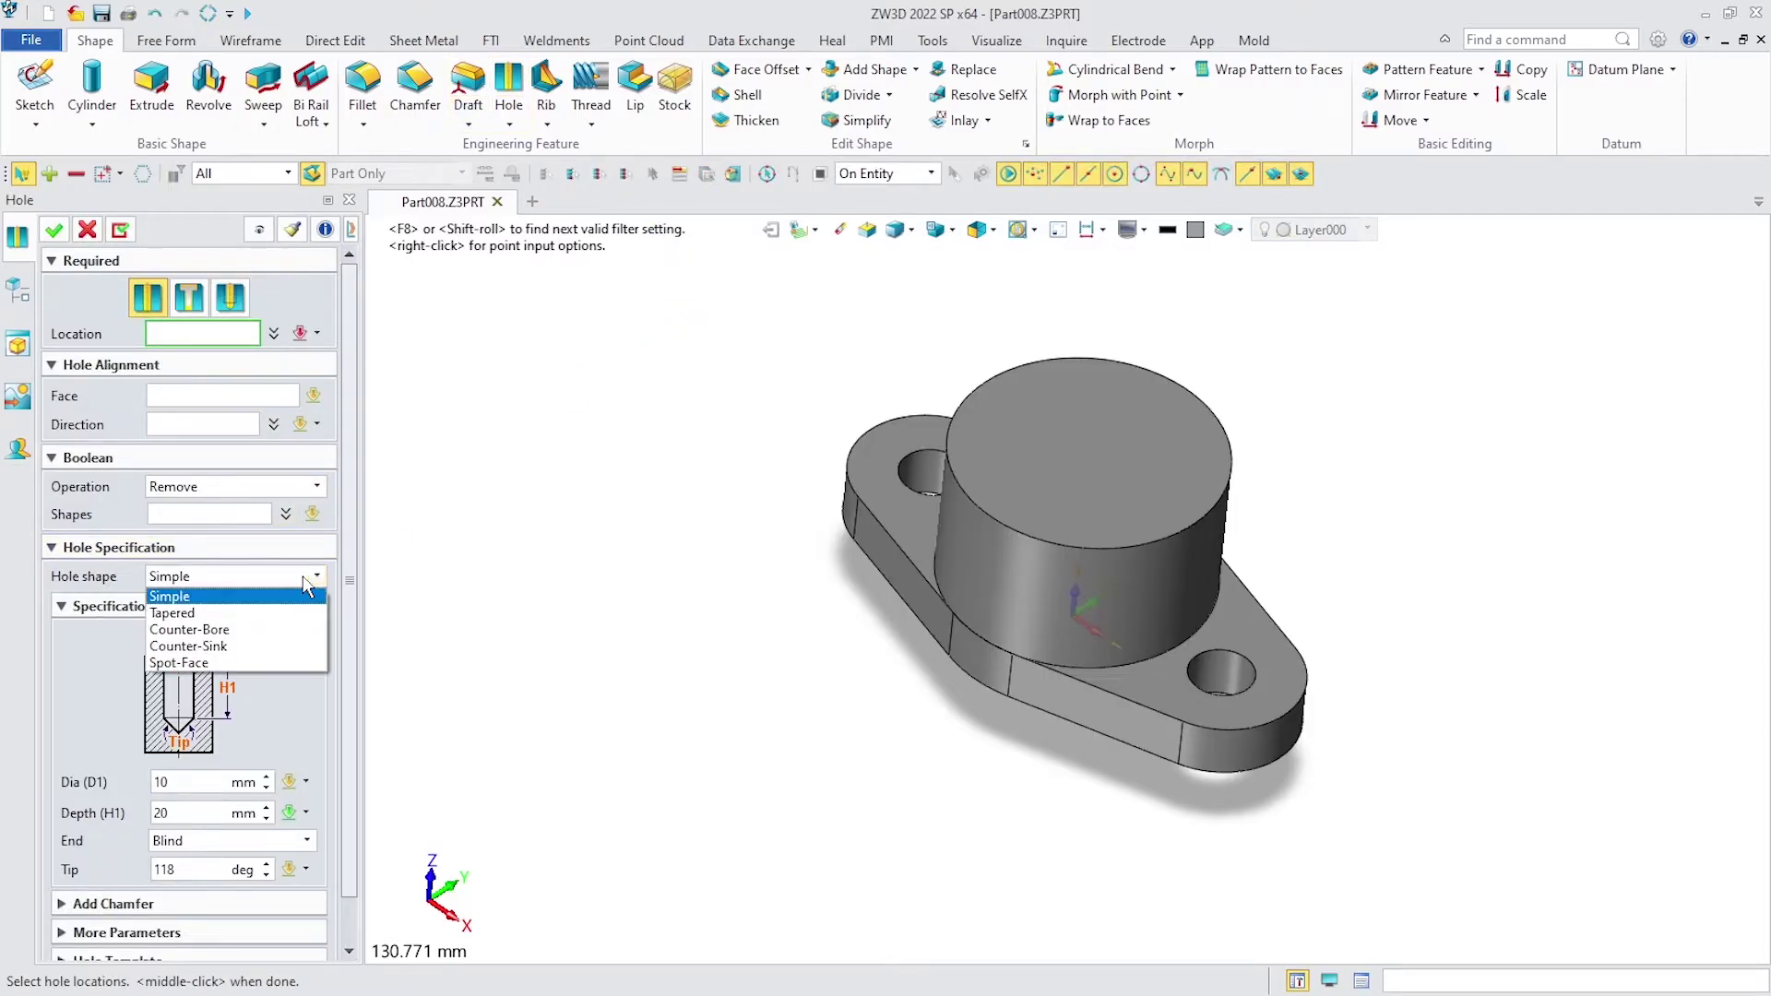
left_click(190, 629)
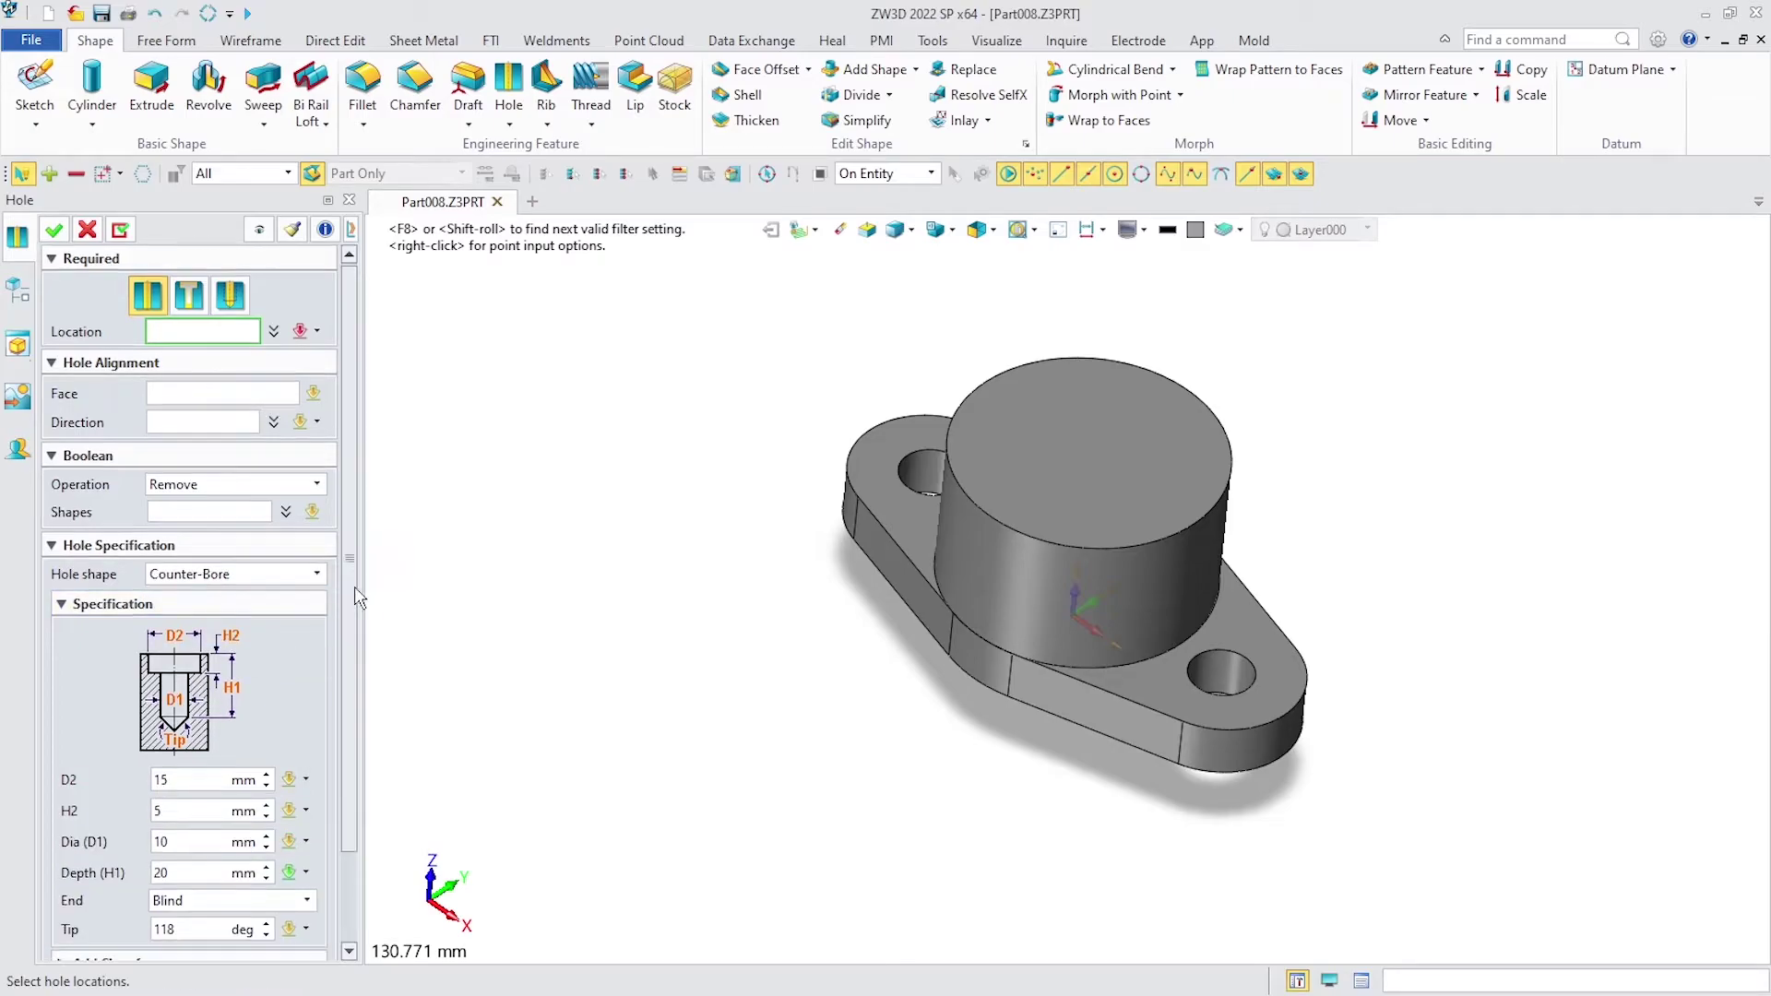
scroll(356, 590, "down", 1)
left_click(194, 740)
type("30")
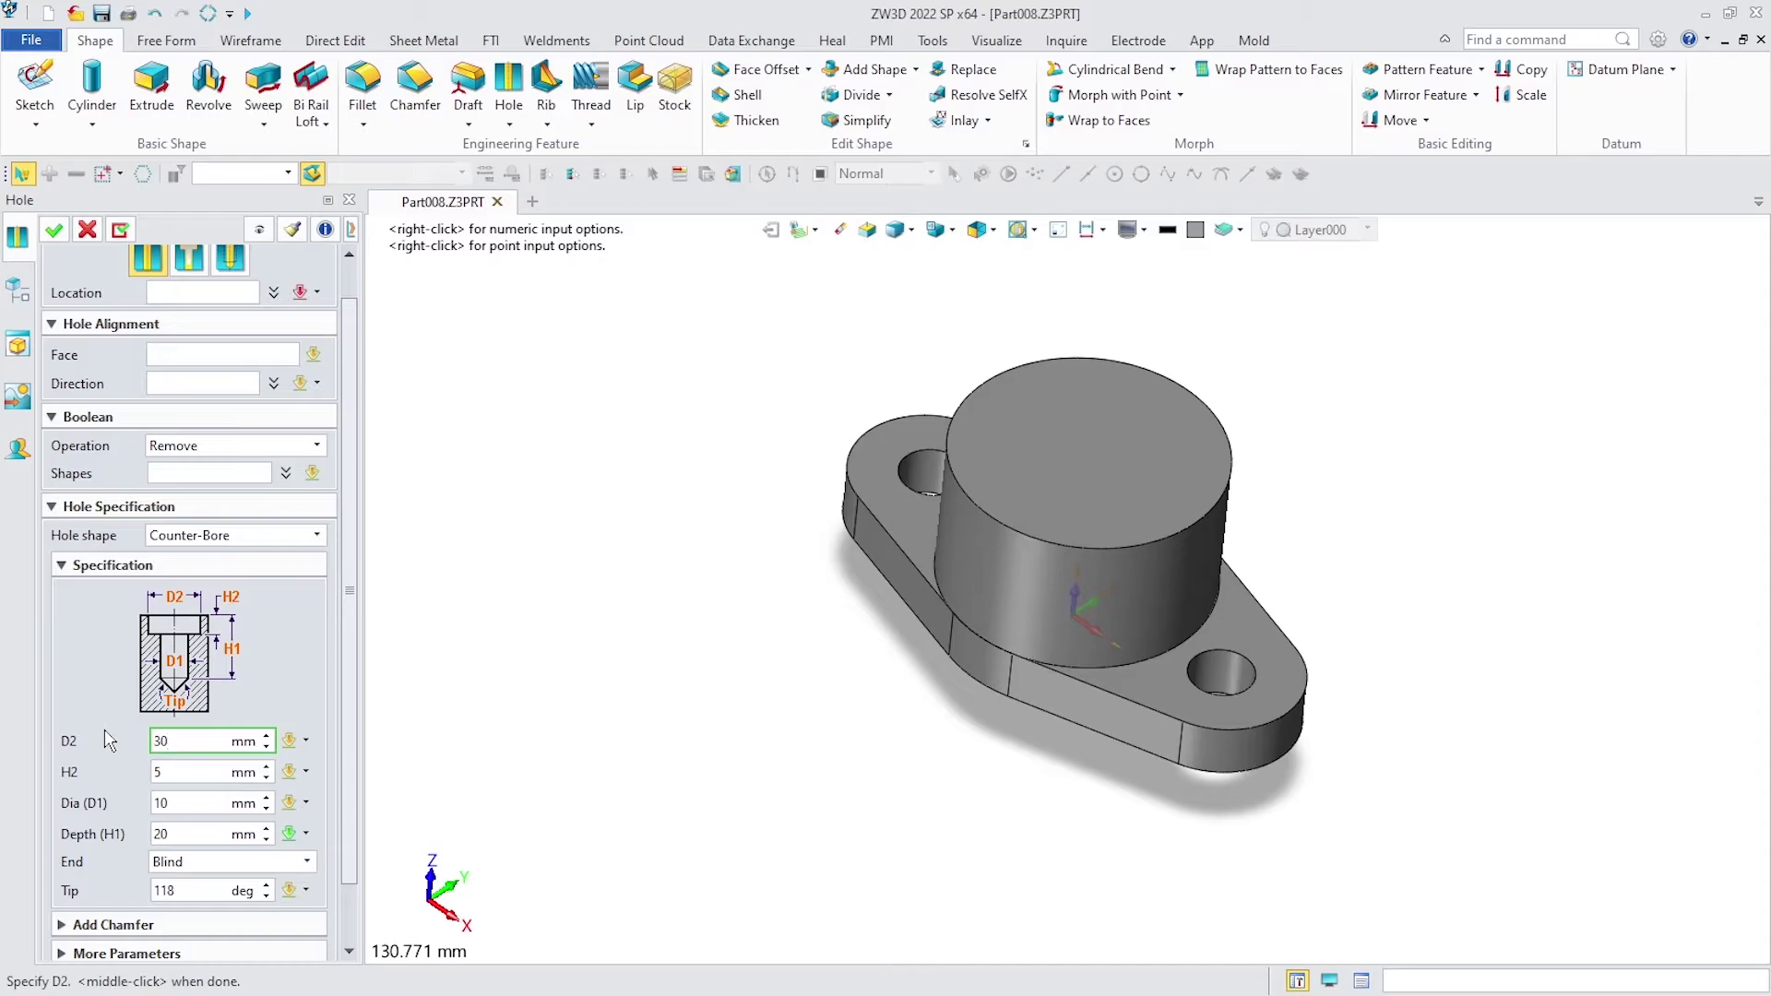
left_click(191, 772)
type("6")
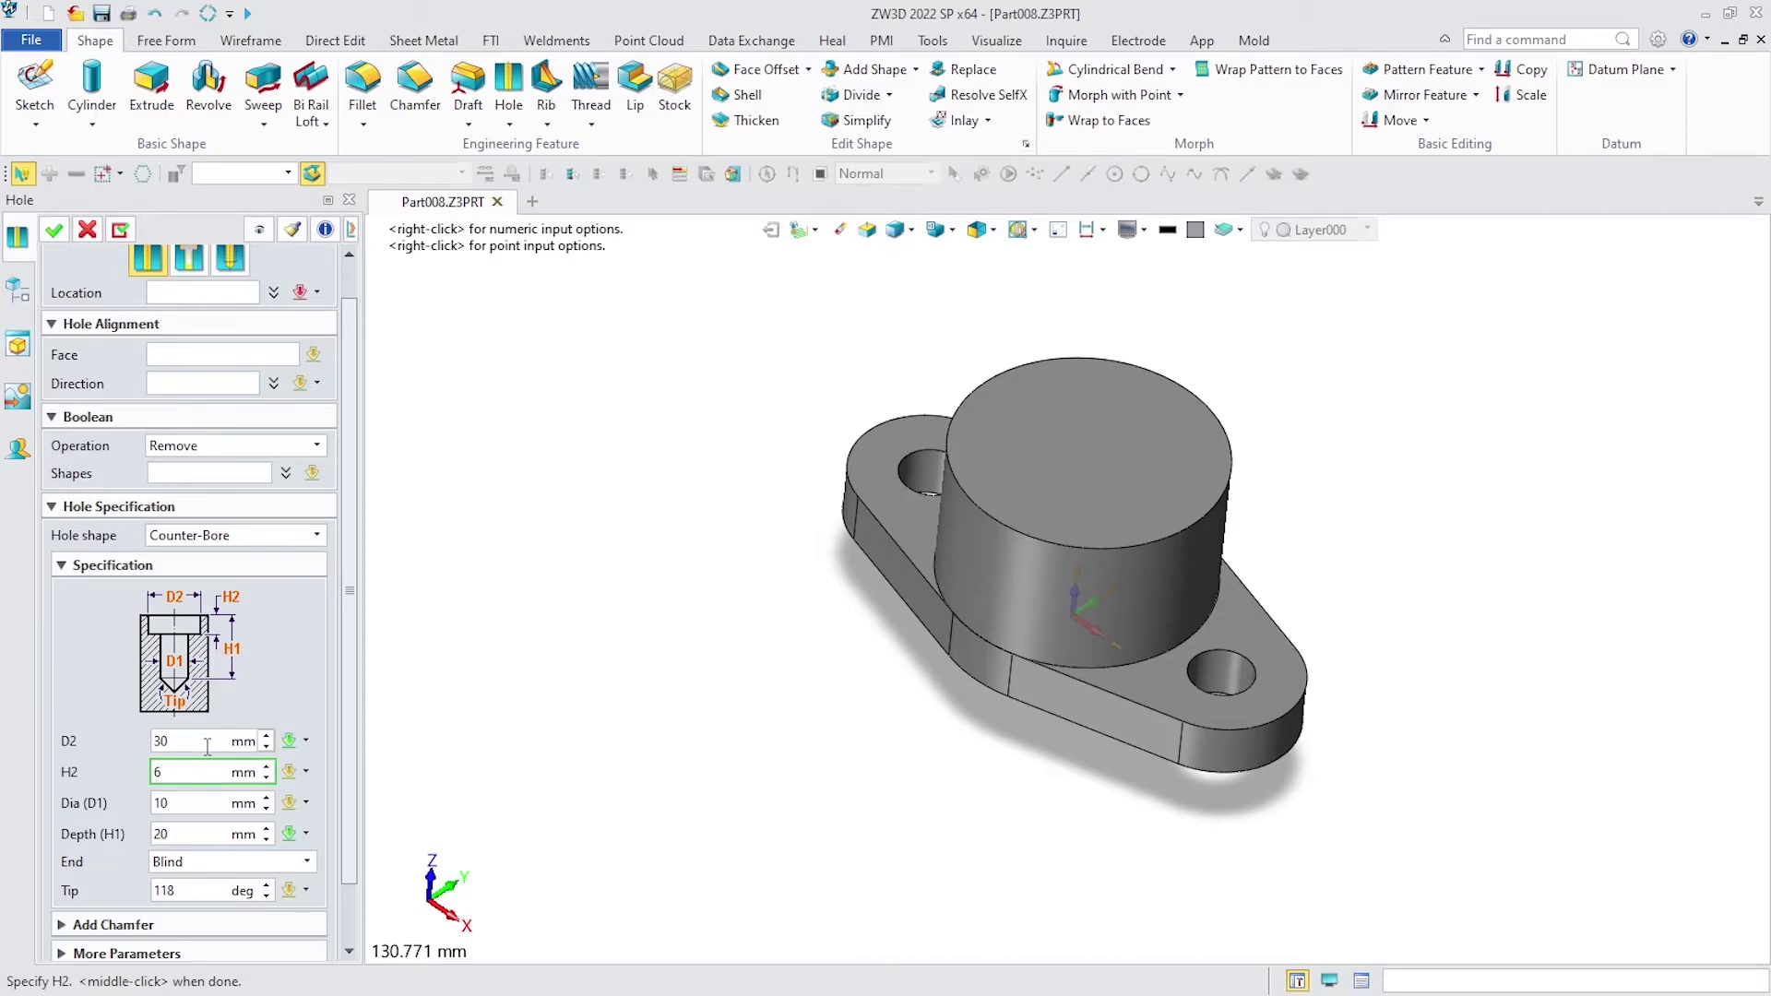
left_click(187, 802)
type("20")
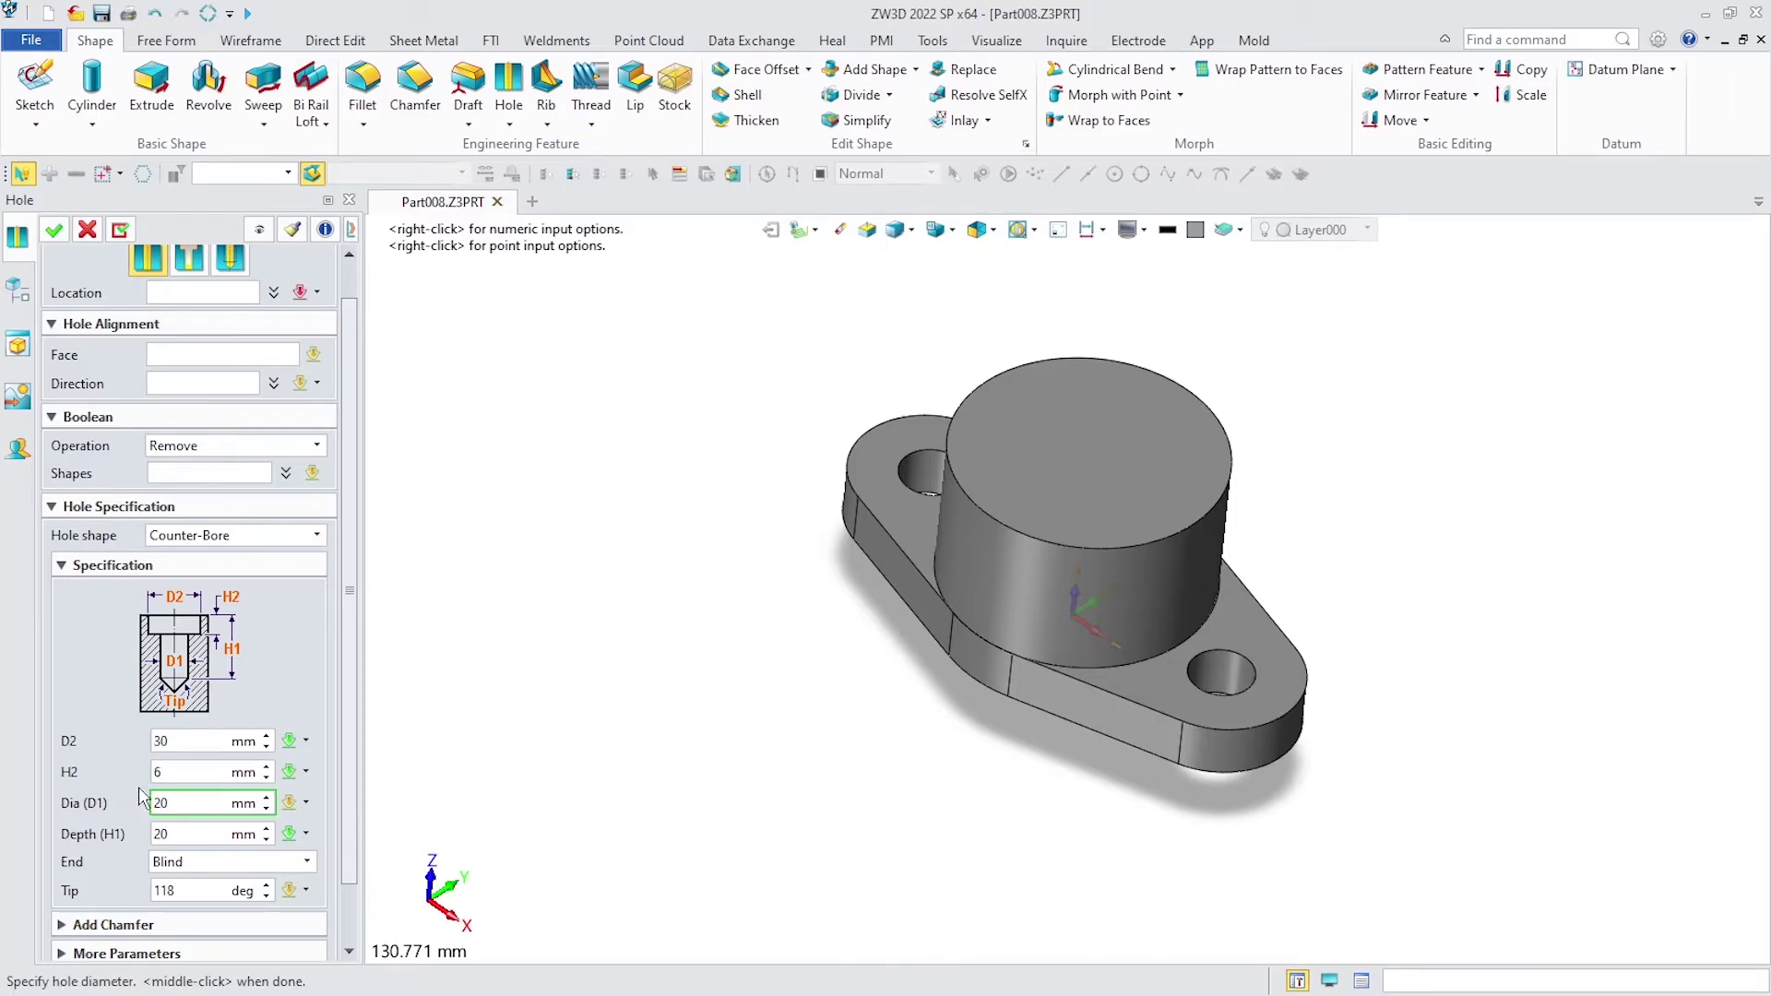
left_click(223, 862)
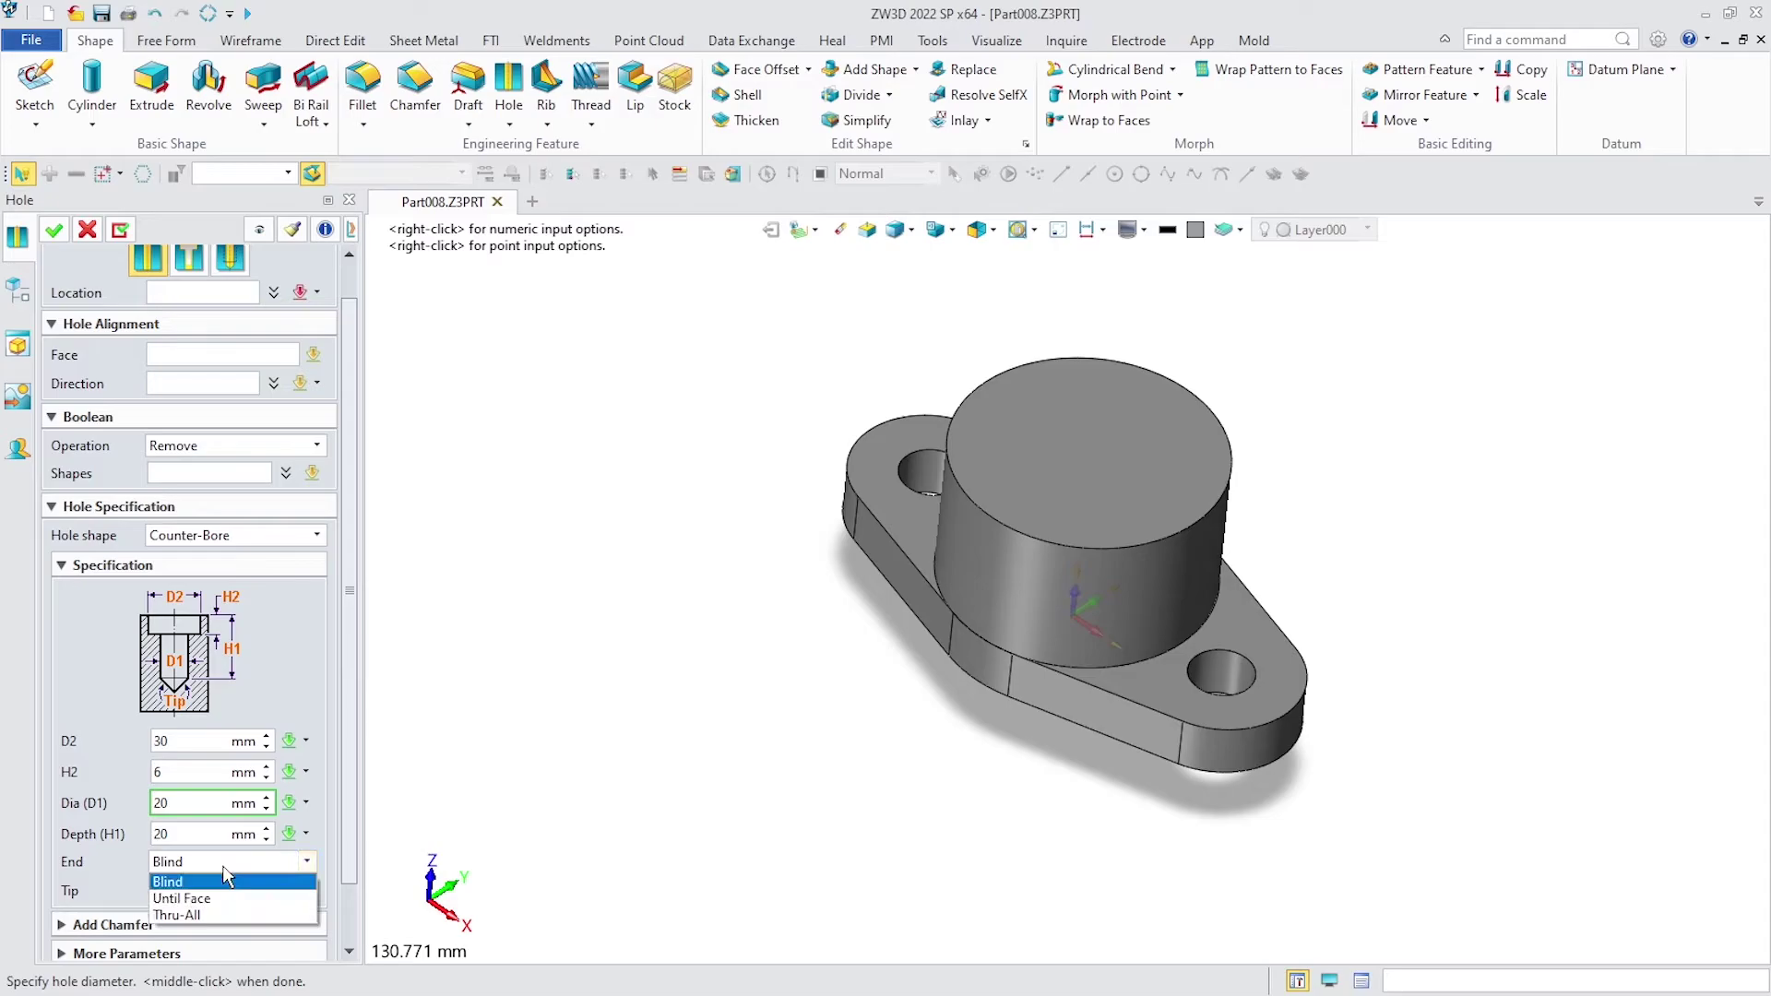
left_click(214, 912)
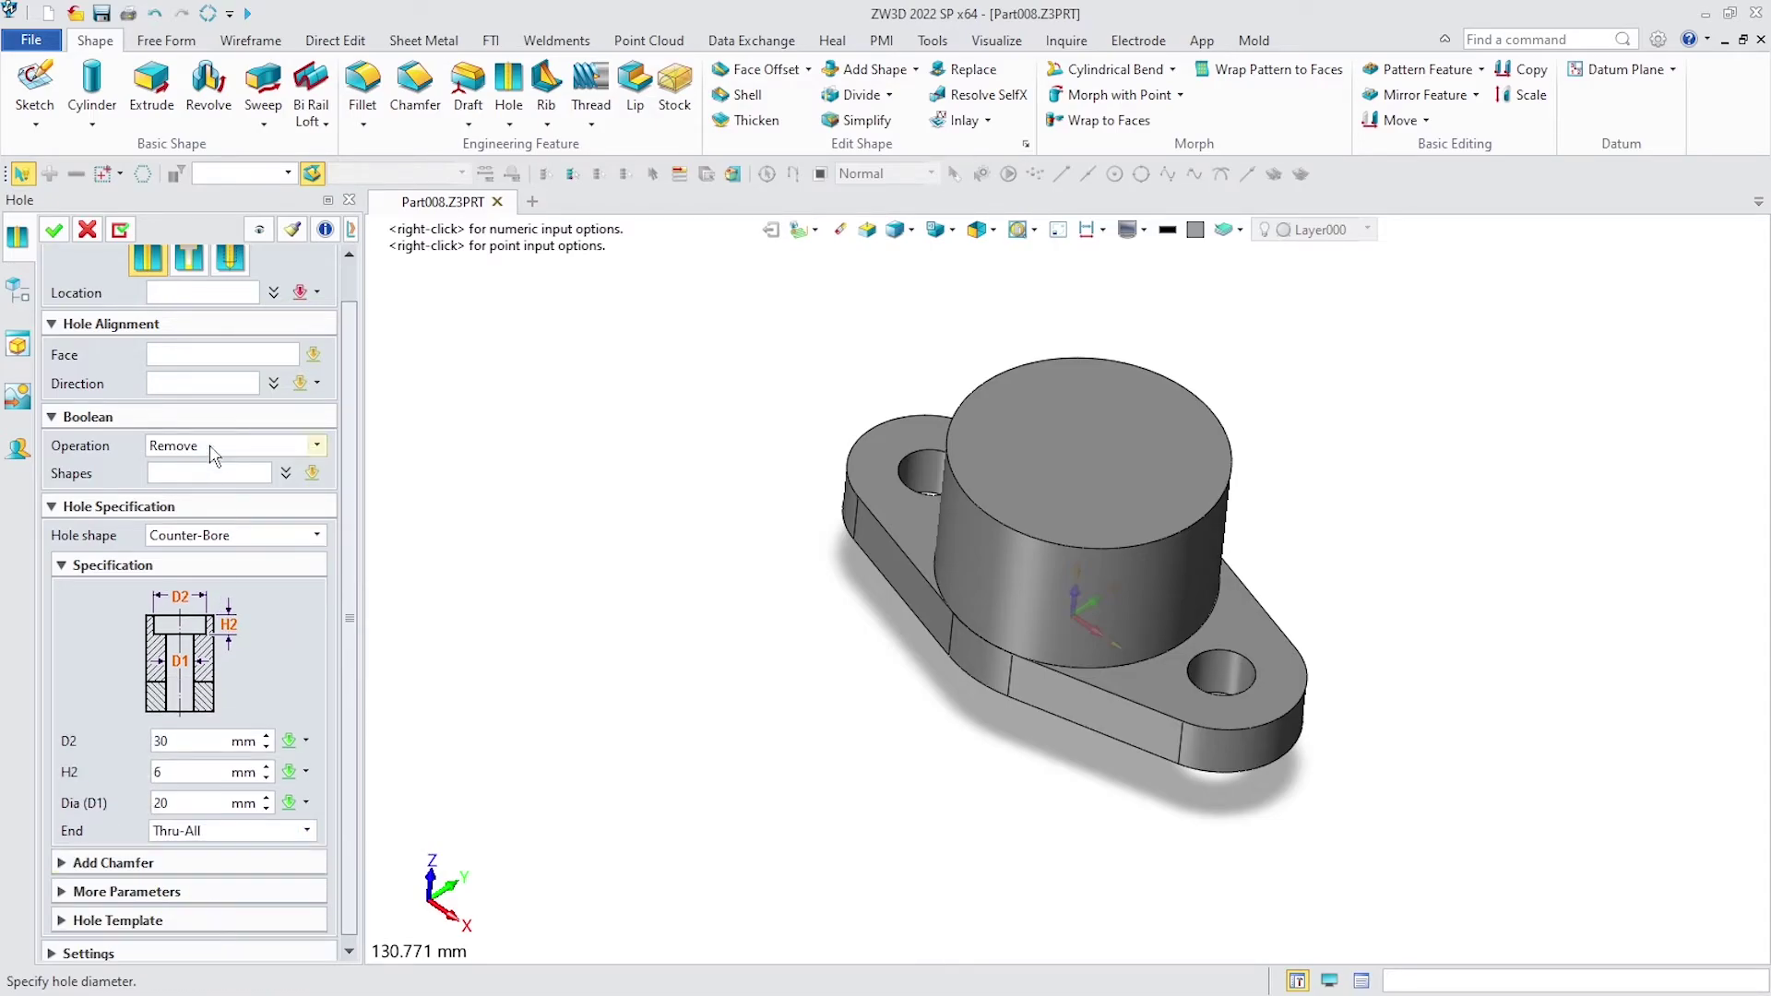
Locate the hole on the boss top at its circular edge's centre of curvature.
left_click(230, 351)
left_click(1022, 505)
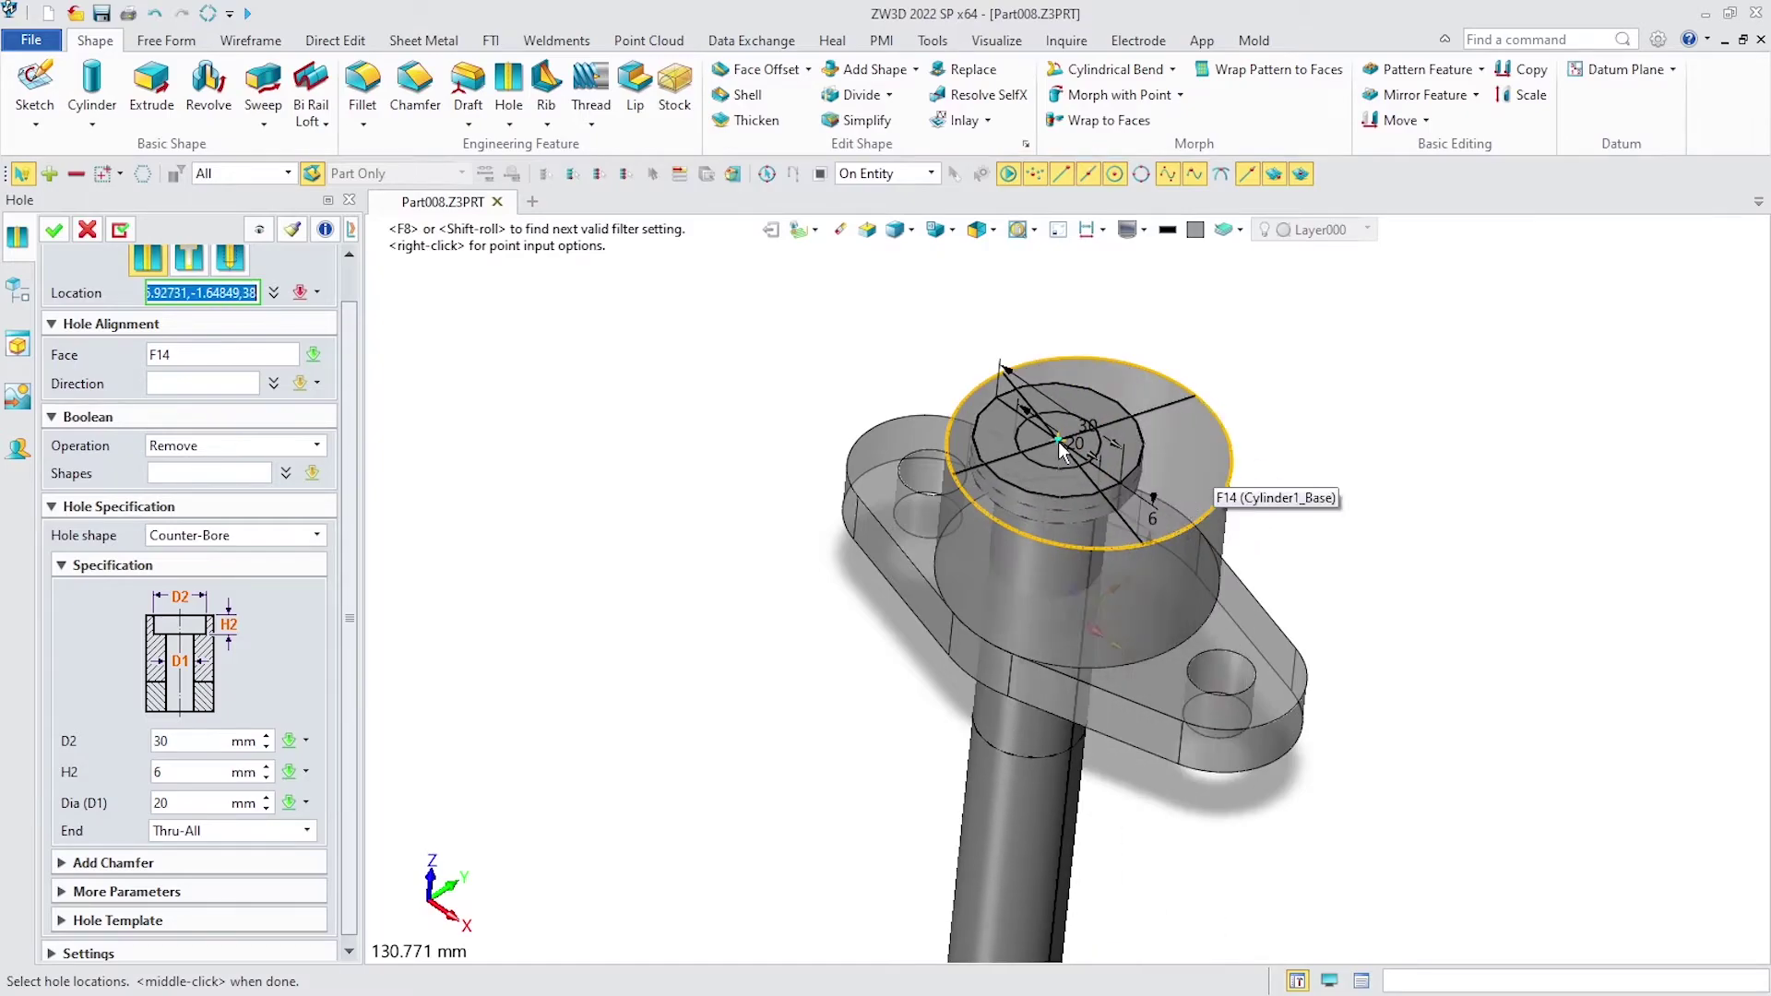
right_click(651, 558)
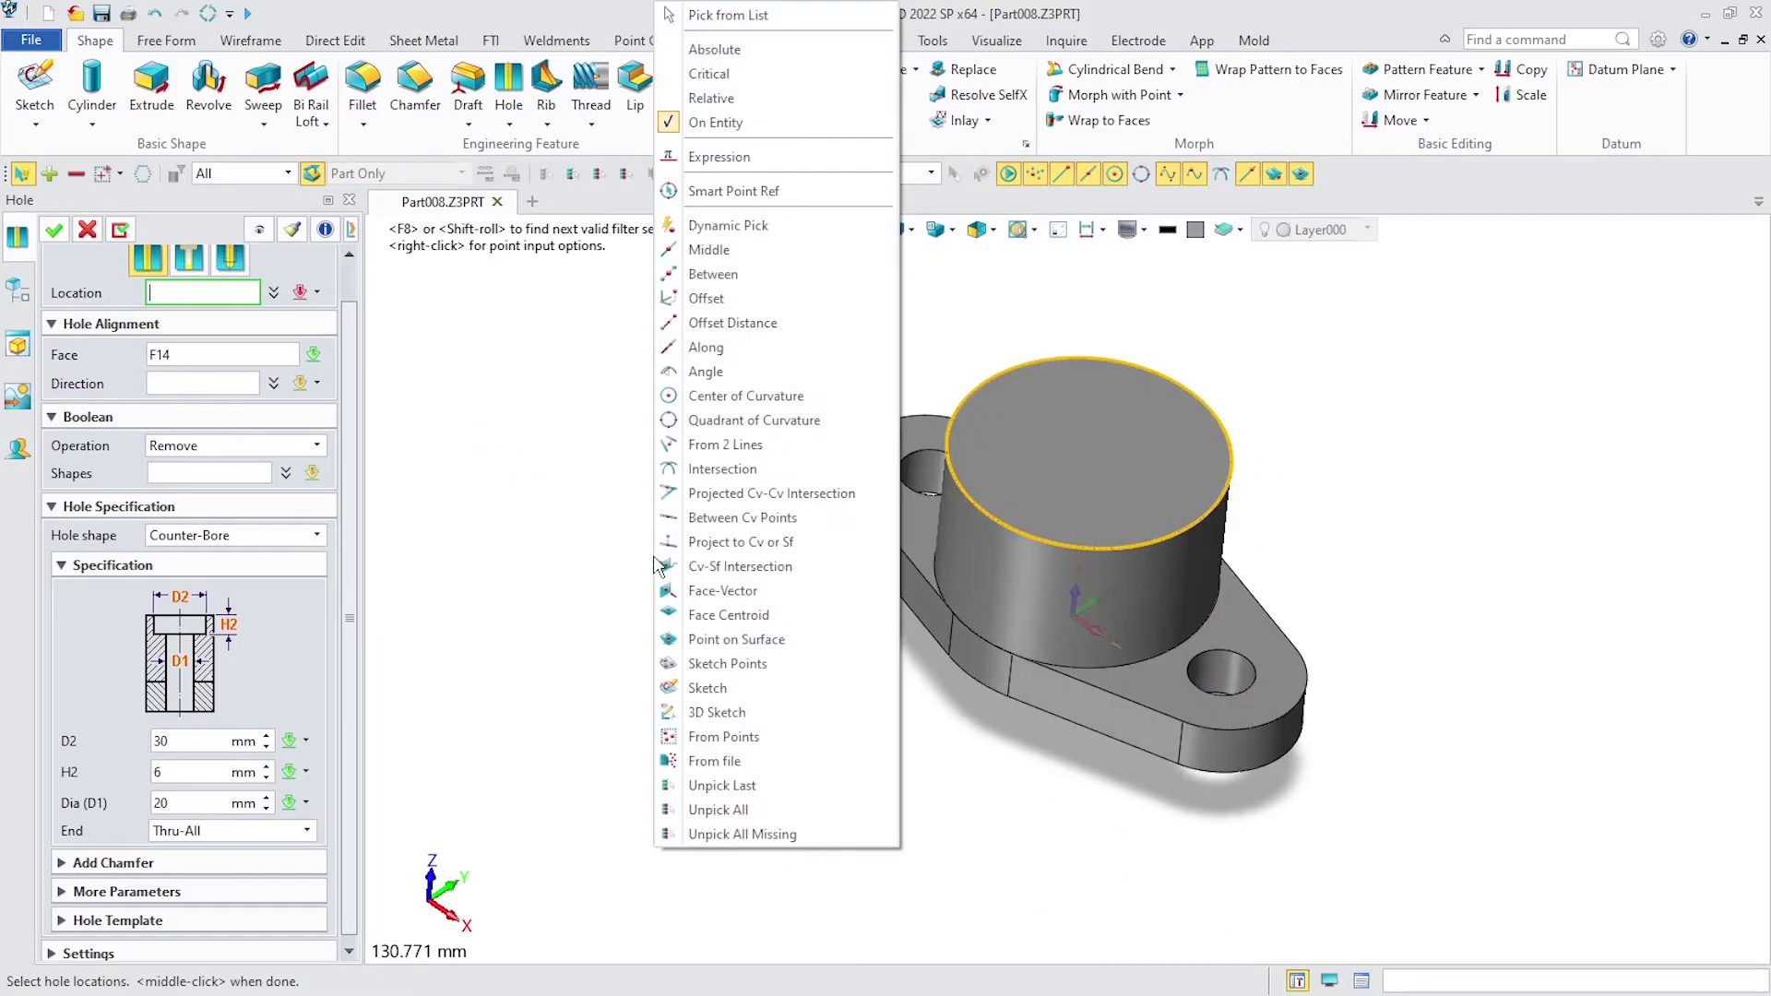
left_click(743, 396)
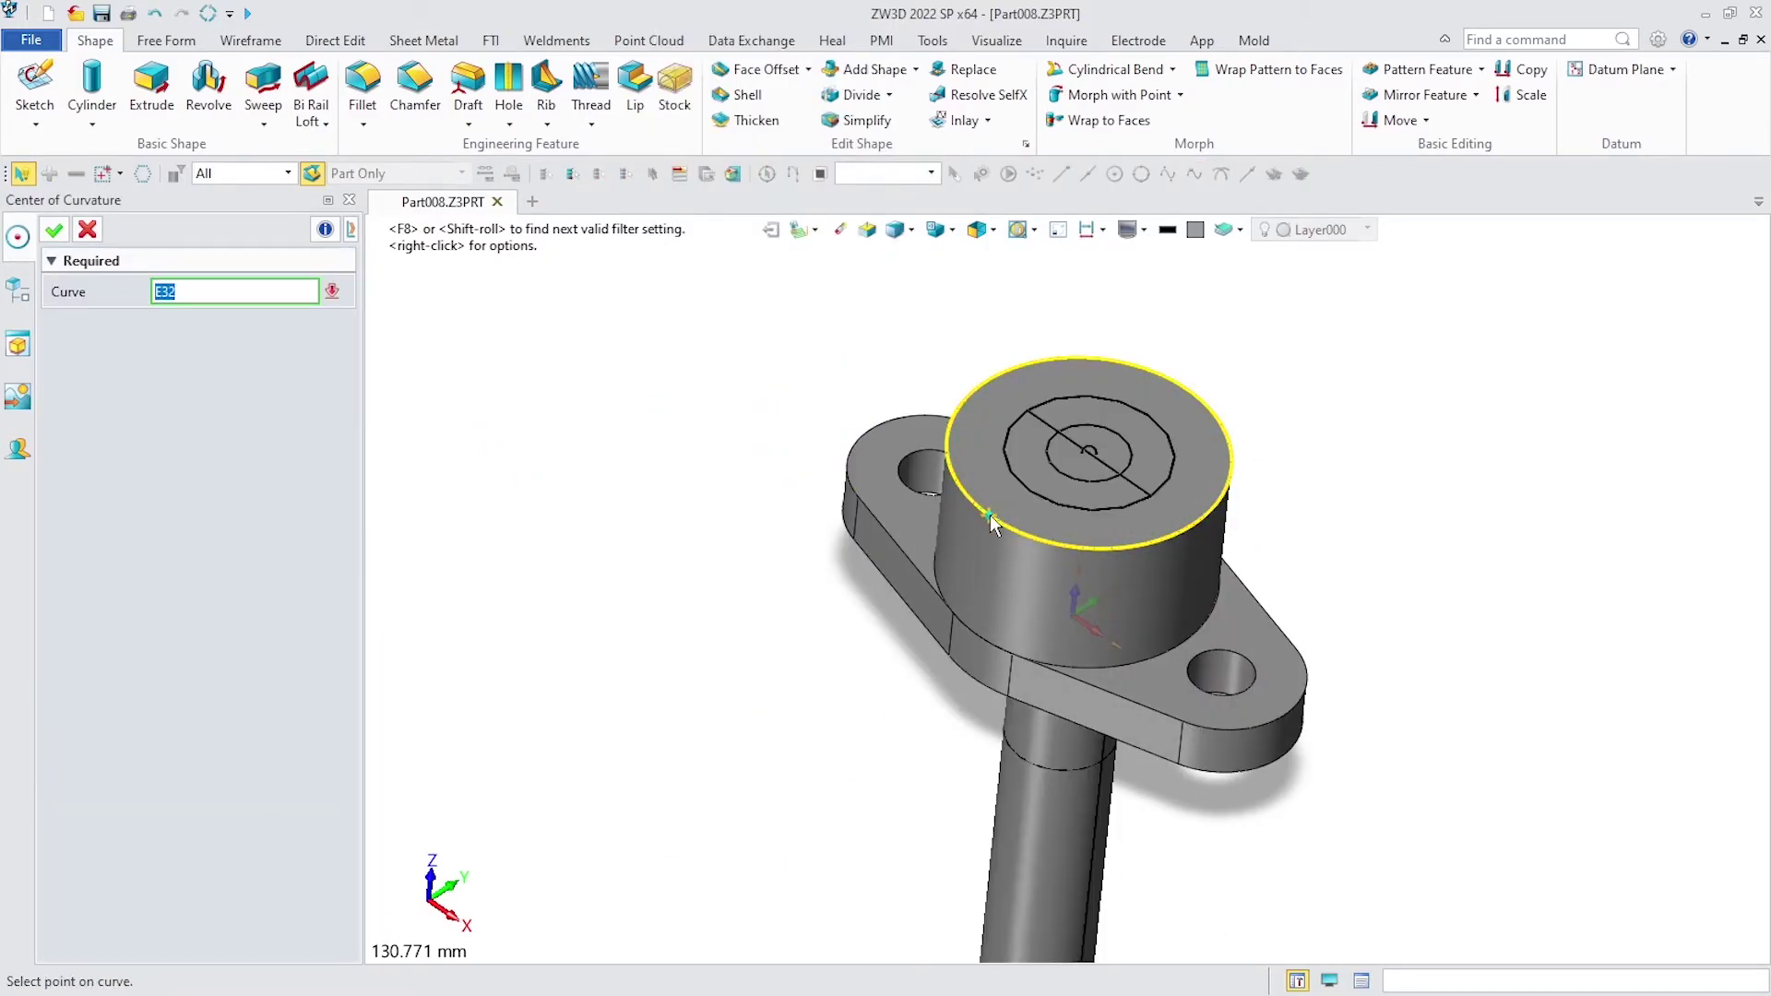
left_click(988, 514)
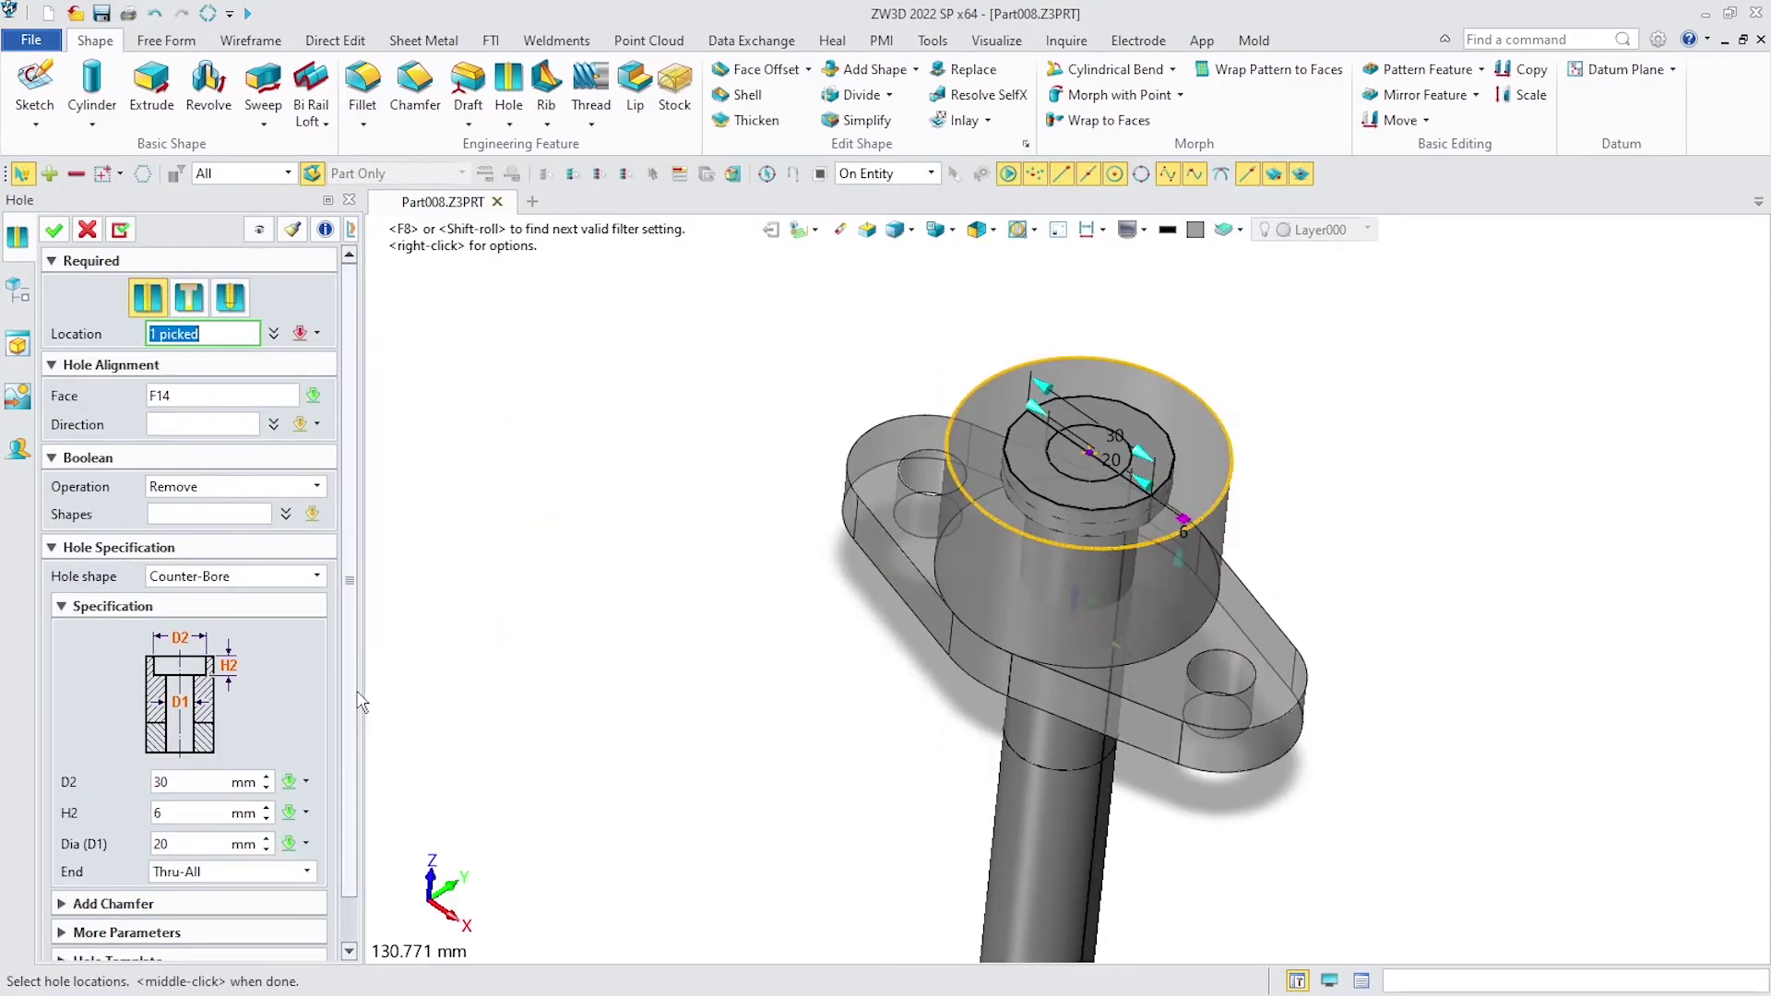
Commit the counter-bored hole feature and orbit to inspect it.
left_click(52, 233)
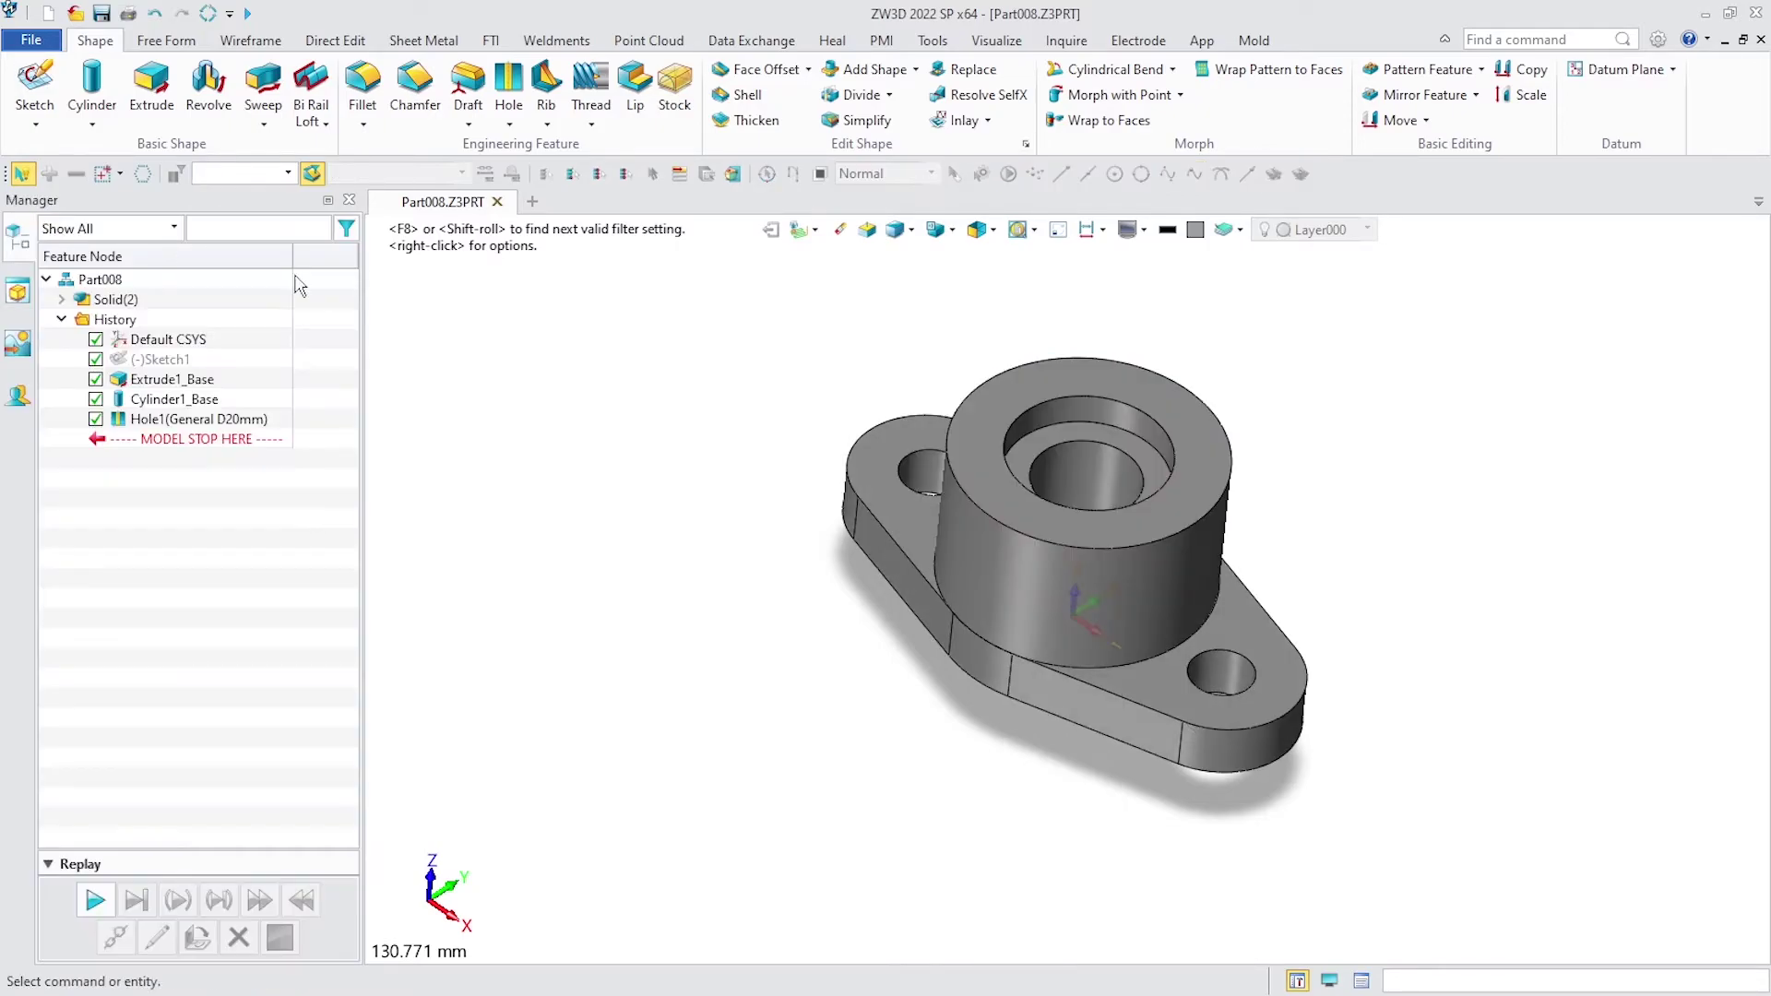
middle_click_drag(1380, 486, 1386, 466)
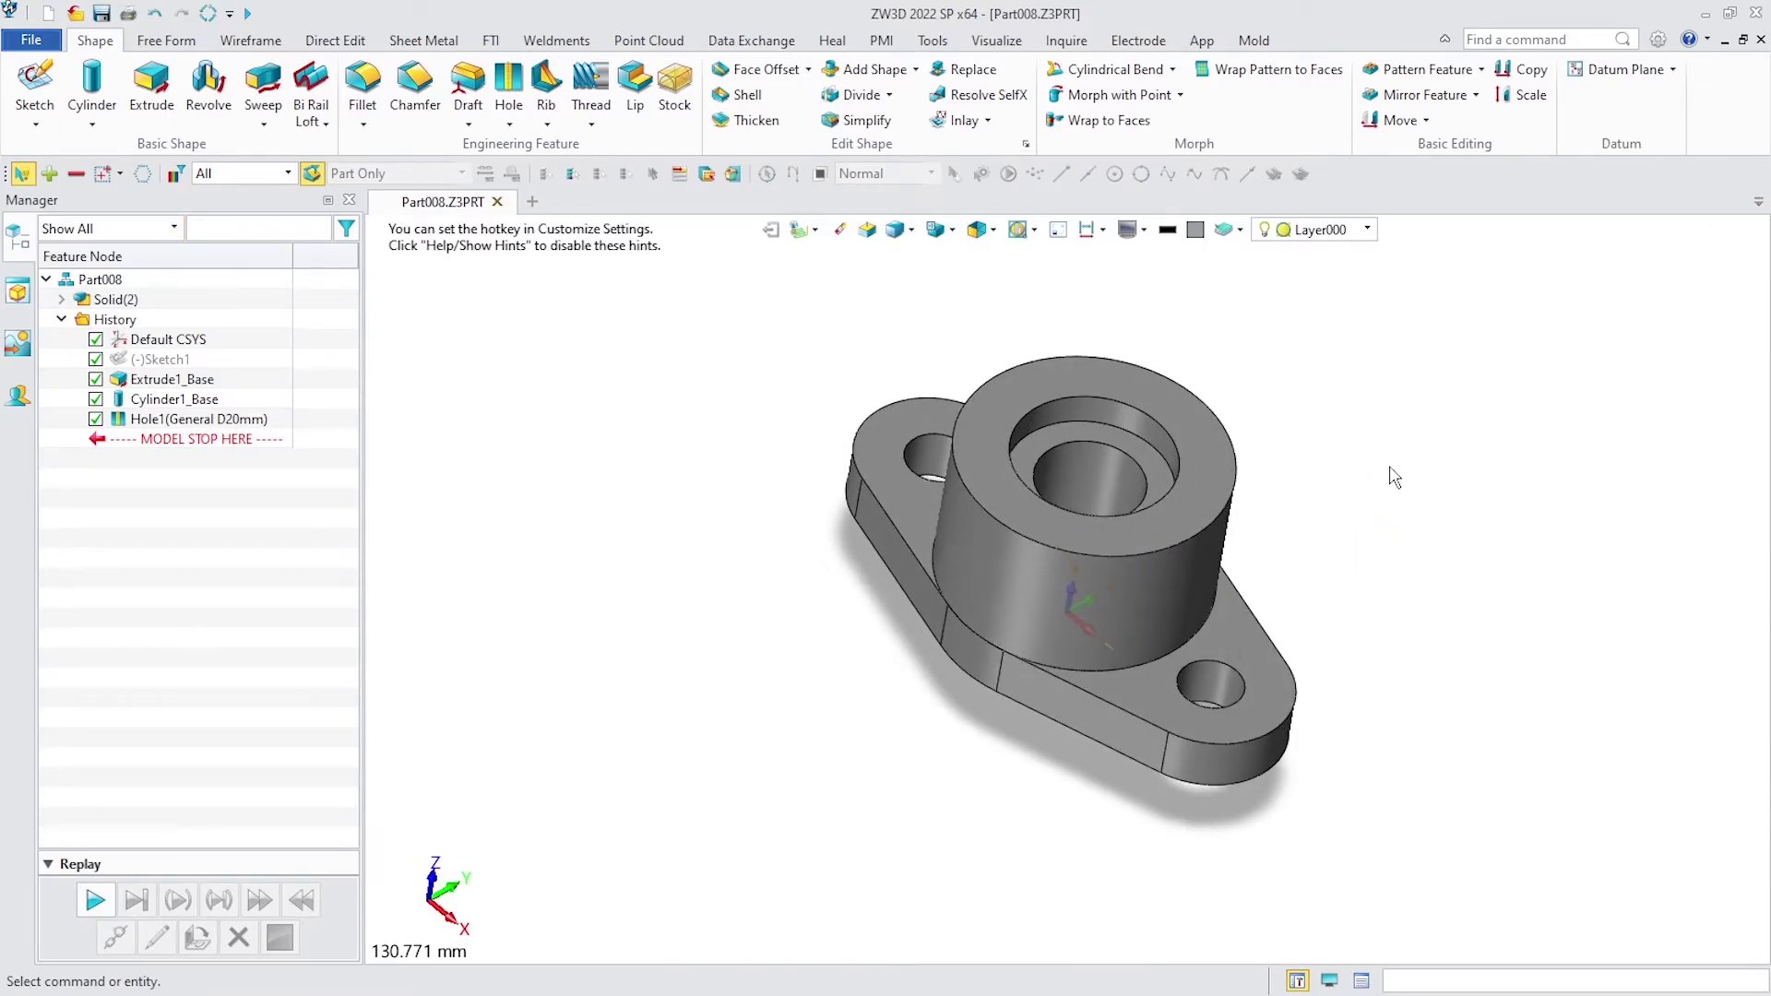
scroll(1394, 476, "up", 2)
Start Sketch2 on the Default CSYS_YZ plane with Up direction 0,0,1.
right_click(1393, 476)
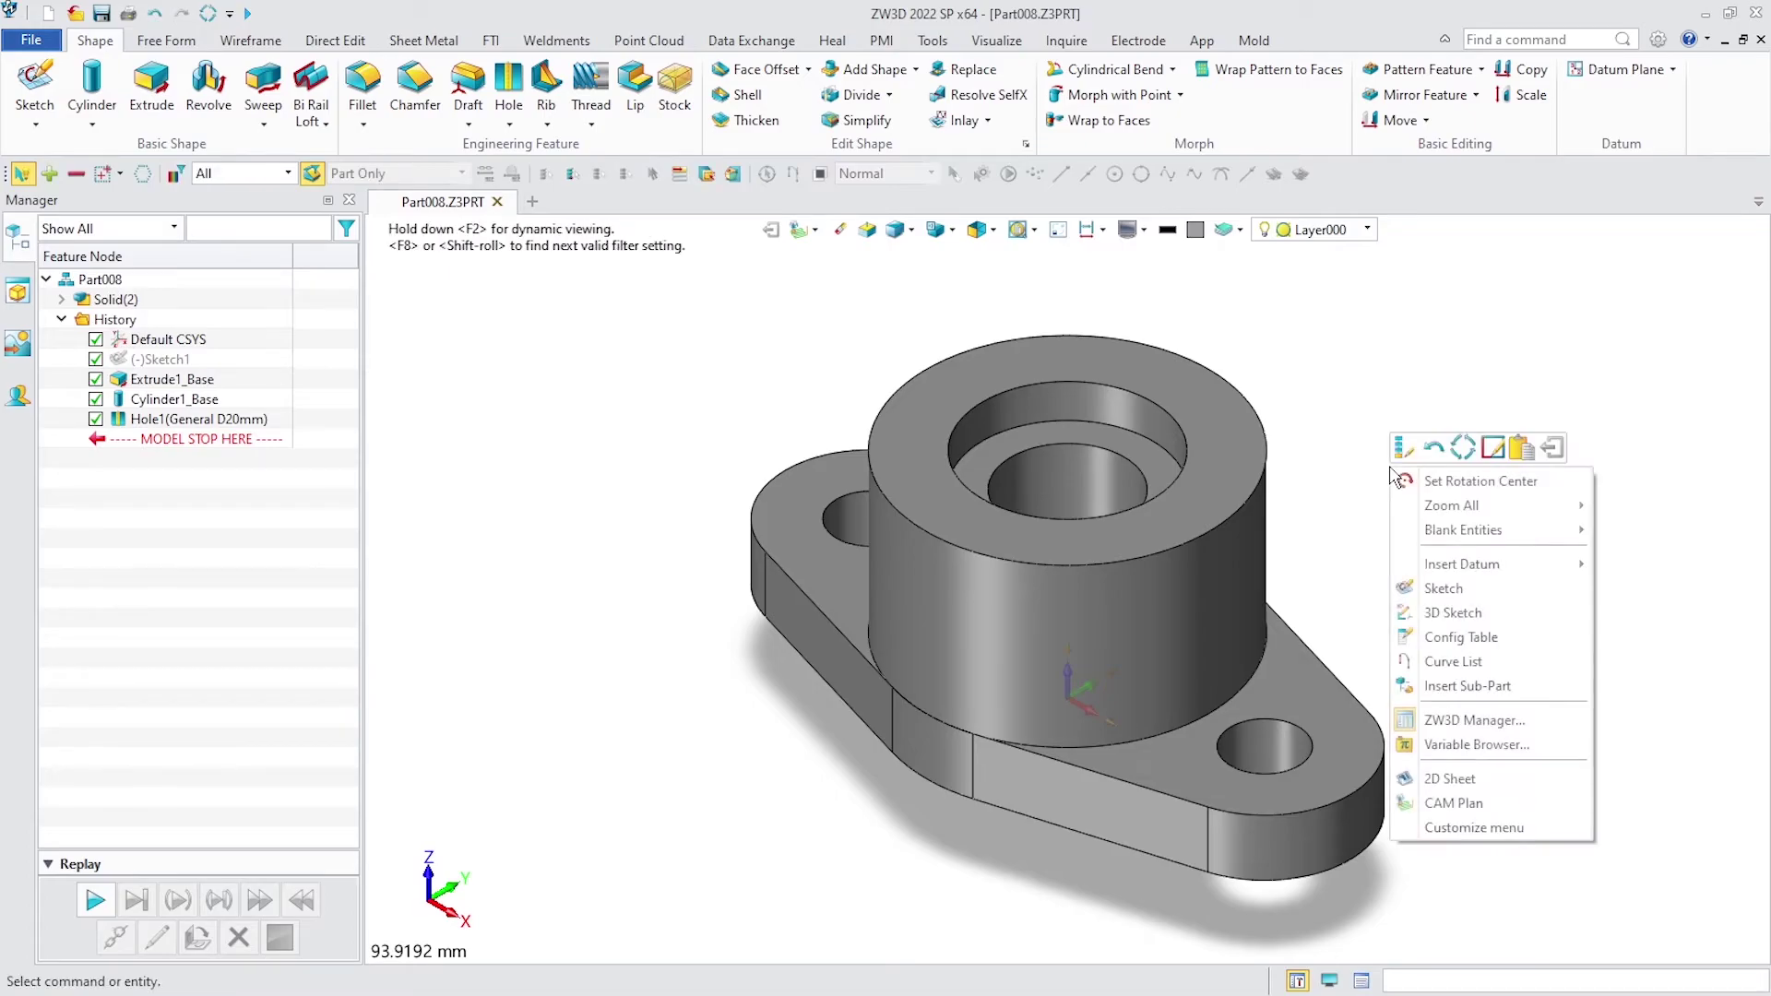
left_click(1504, 597)
middle_click_drag(1507, 508, 1502, 574)
left_click(1127, 637)
scroll(1060, 618, "up", 5)
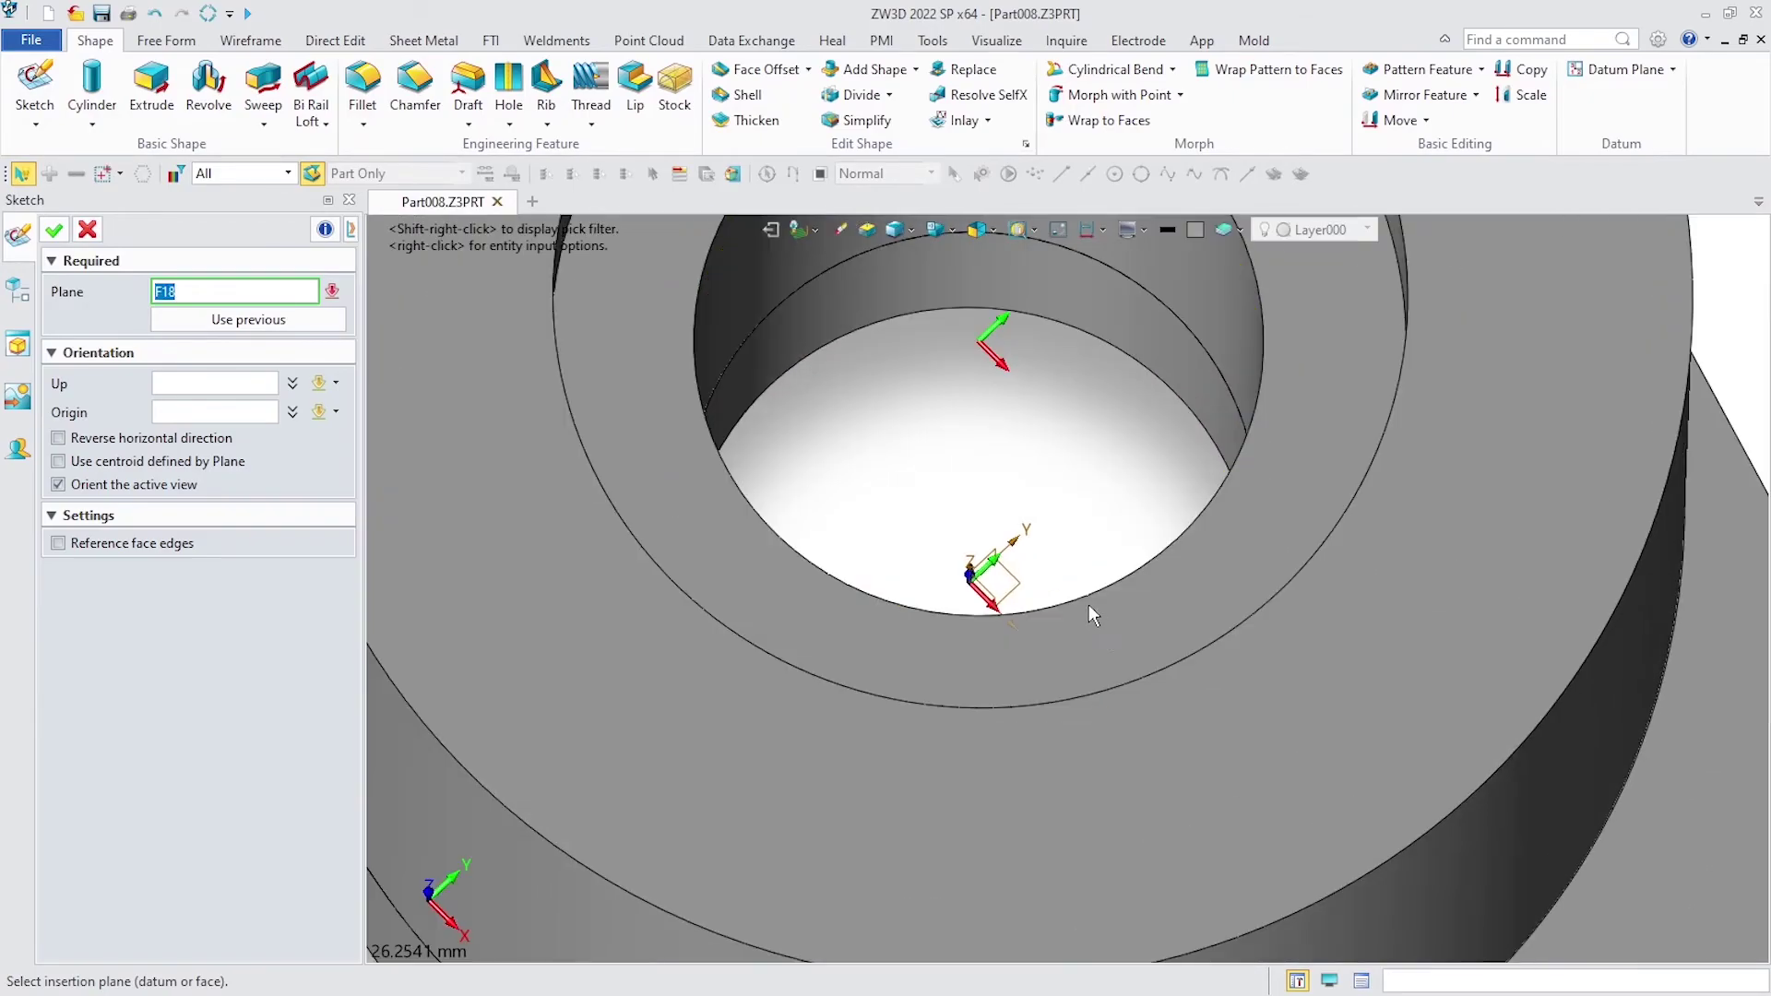
left_click(988, 581)
left_click(977, 567)
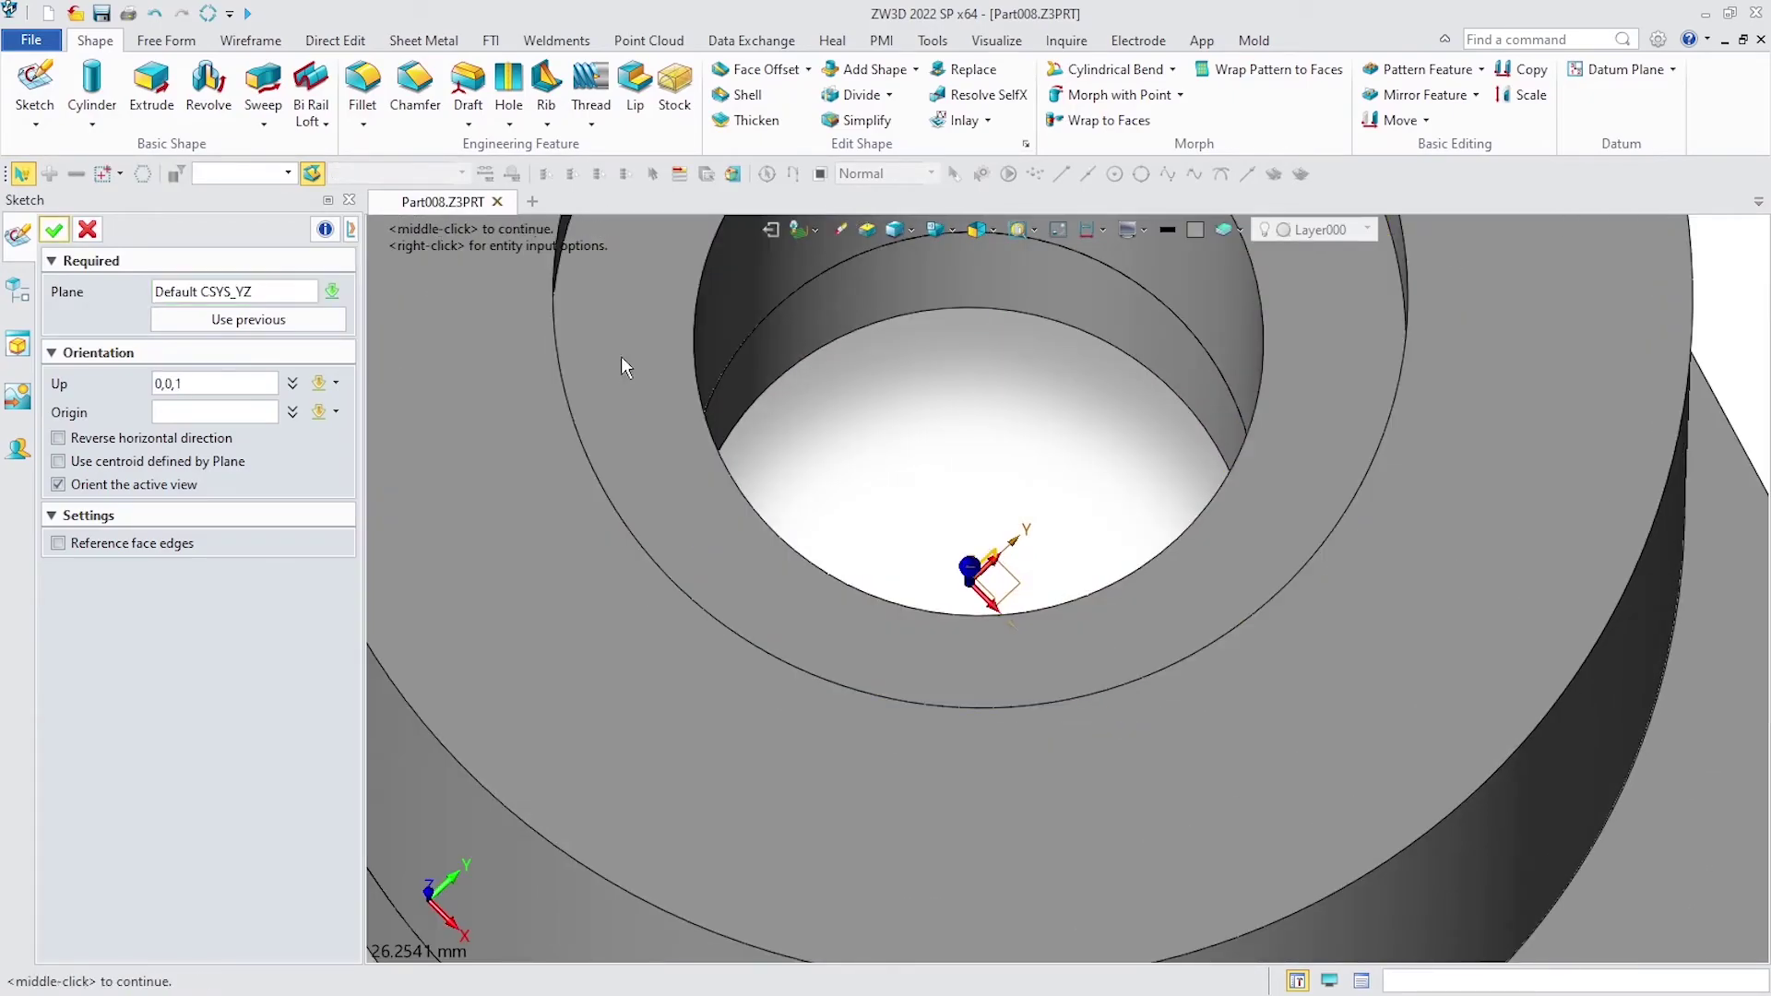
left_click(55, 235)
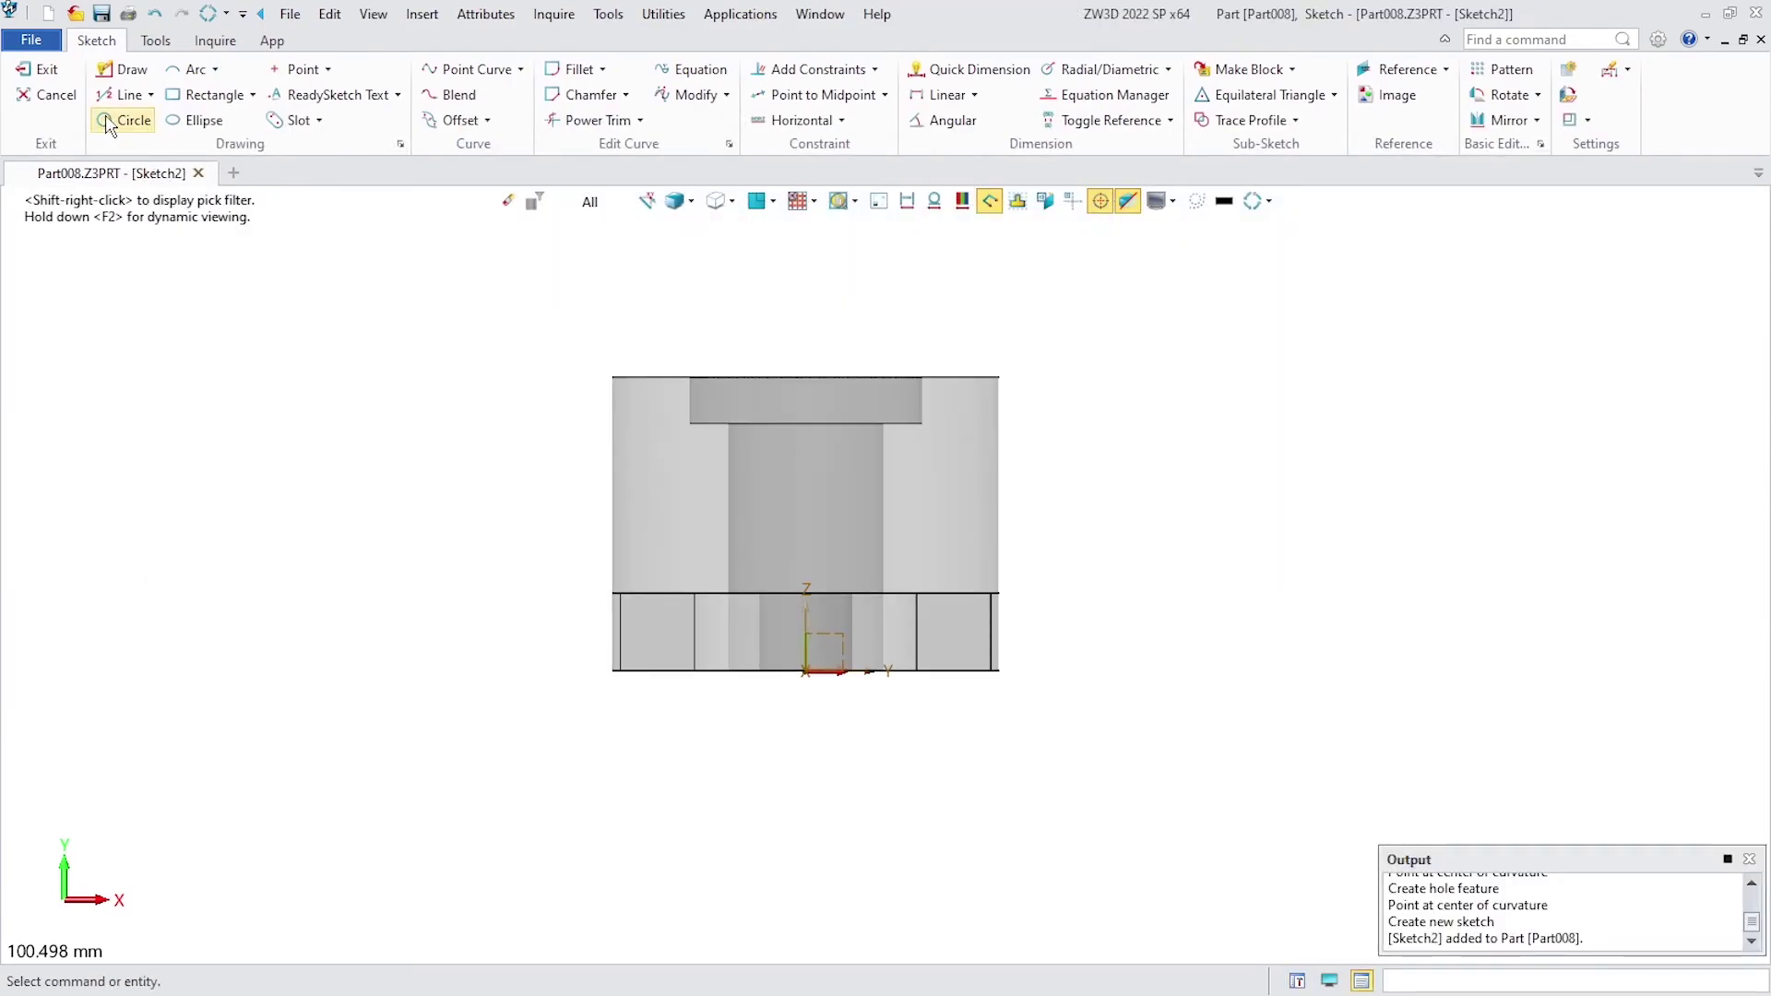
Draw a ⌀6 circle centred on the vertical axis about 26.35 mm above the origin.
left_click(108, 121)
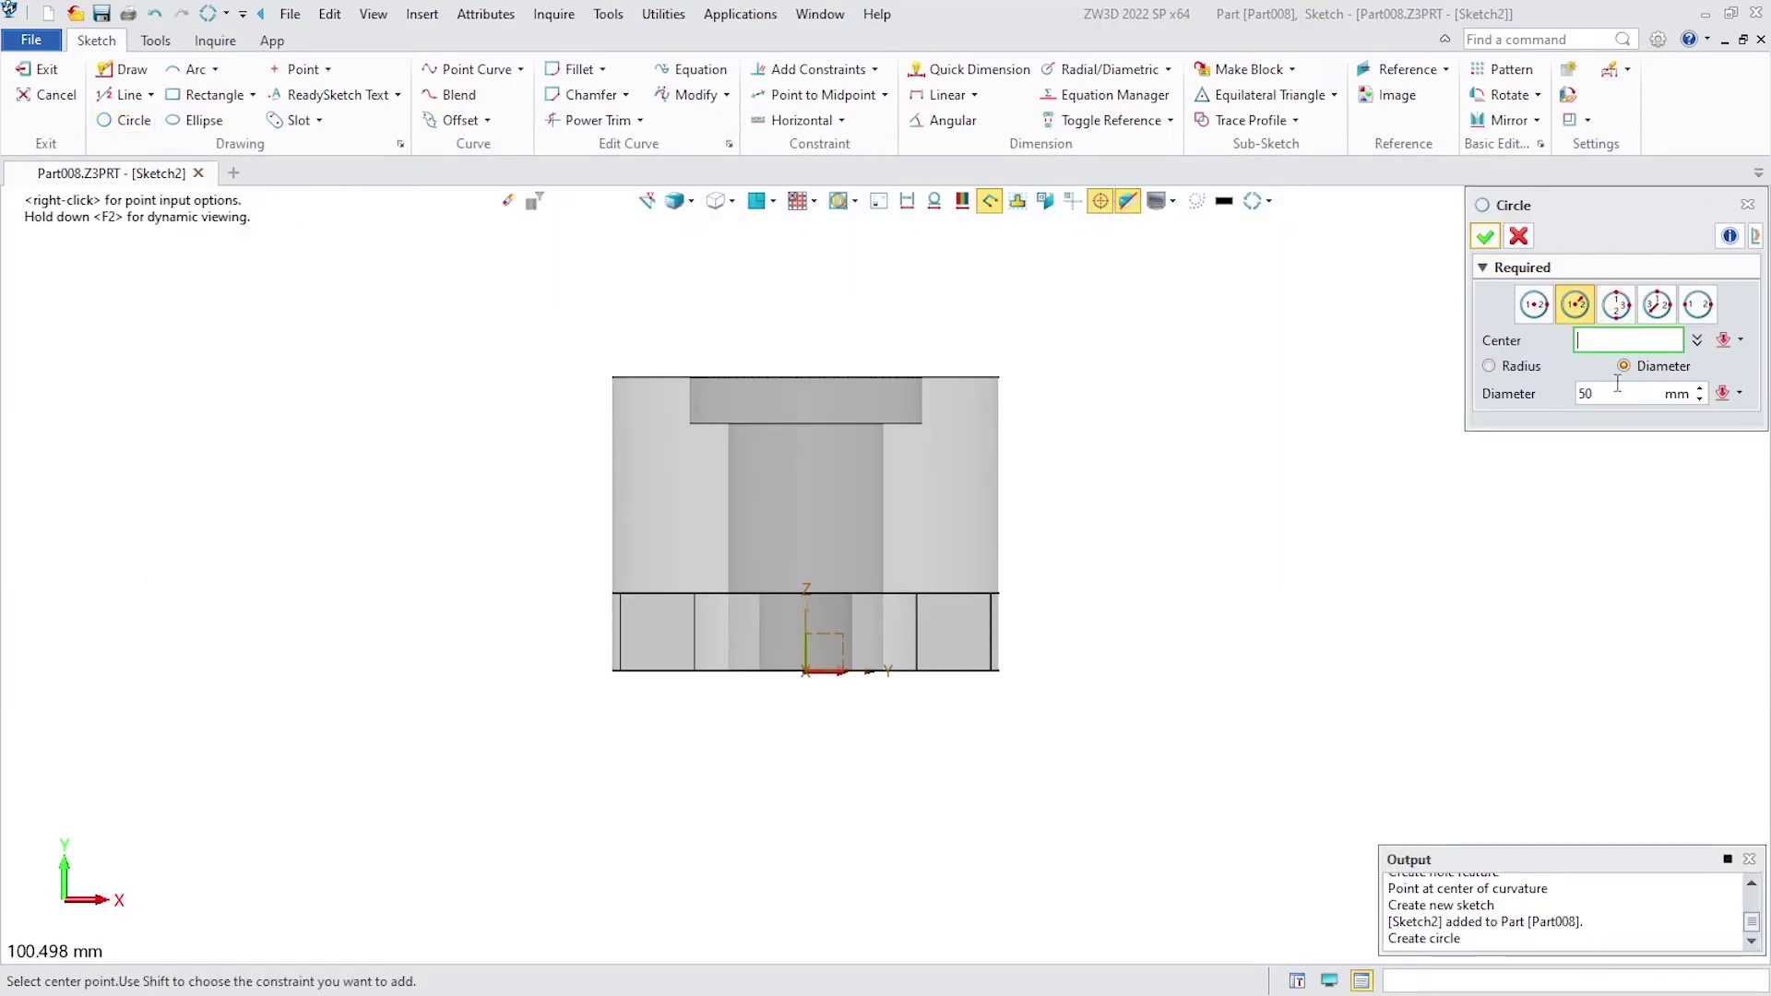
left_click(1595, 394)
type("6")
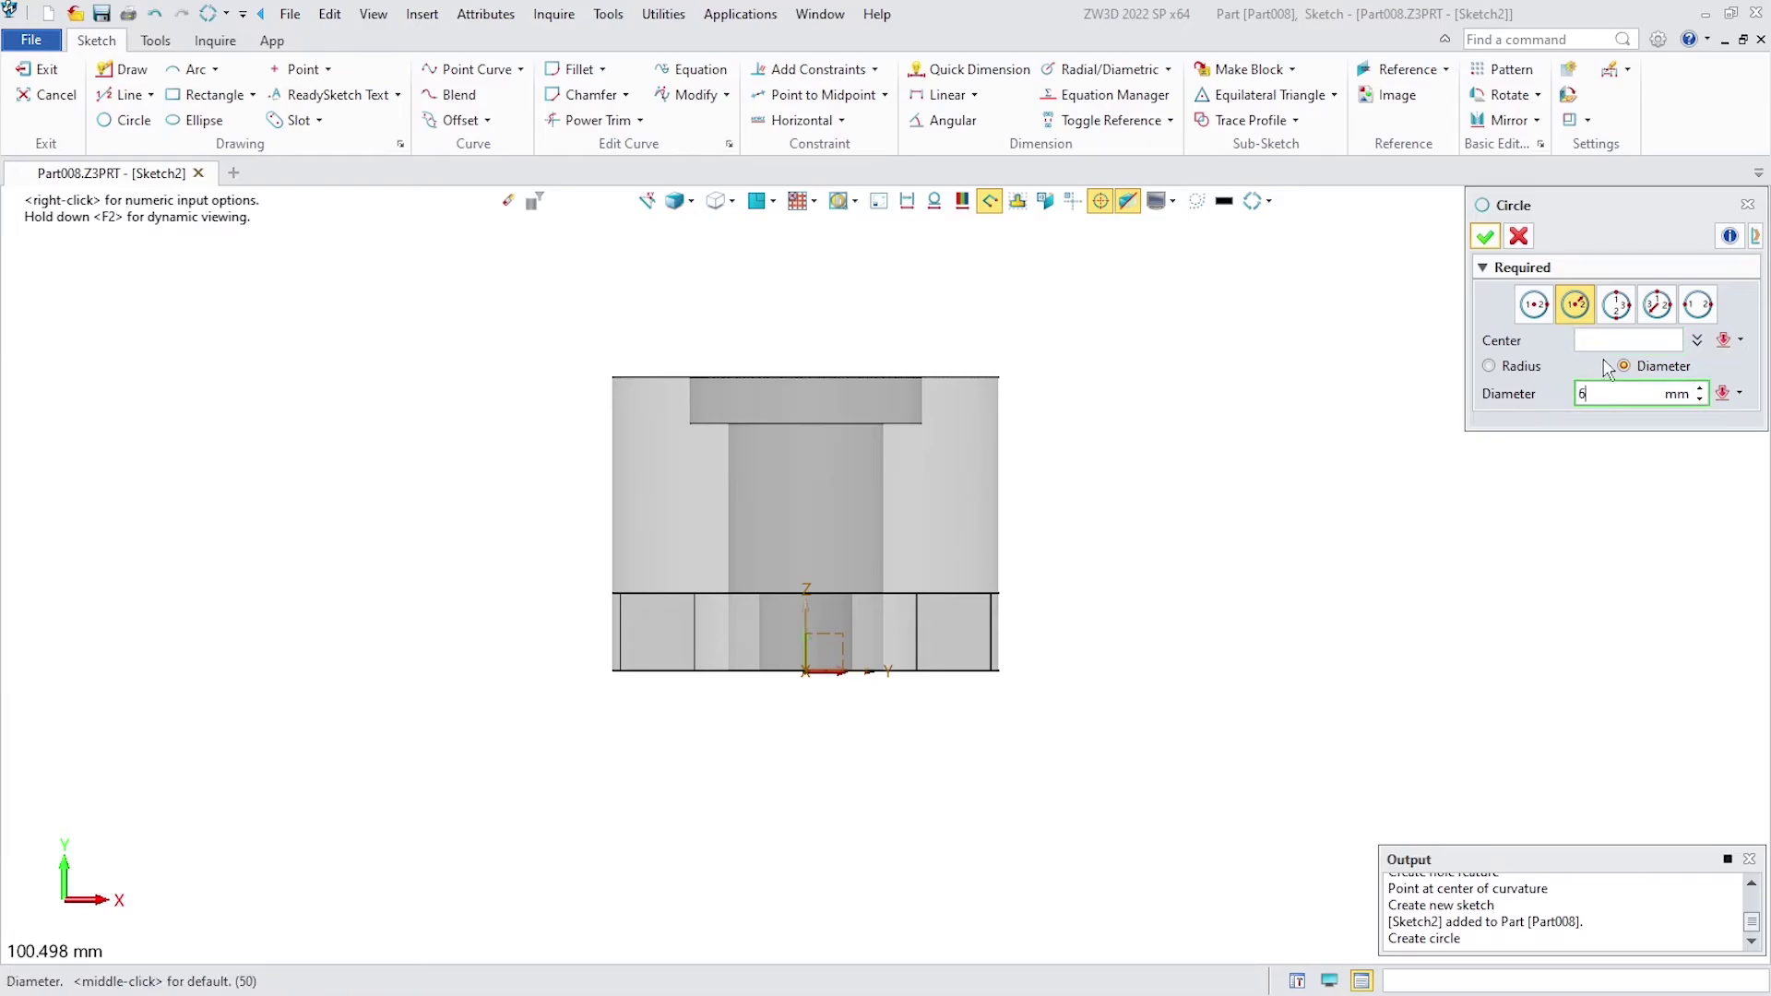
left_click(1618, 341)
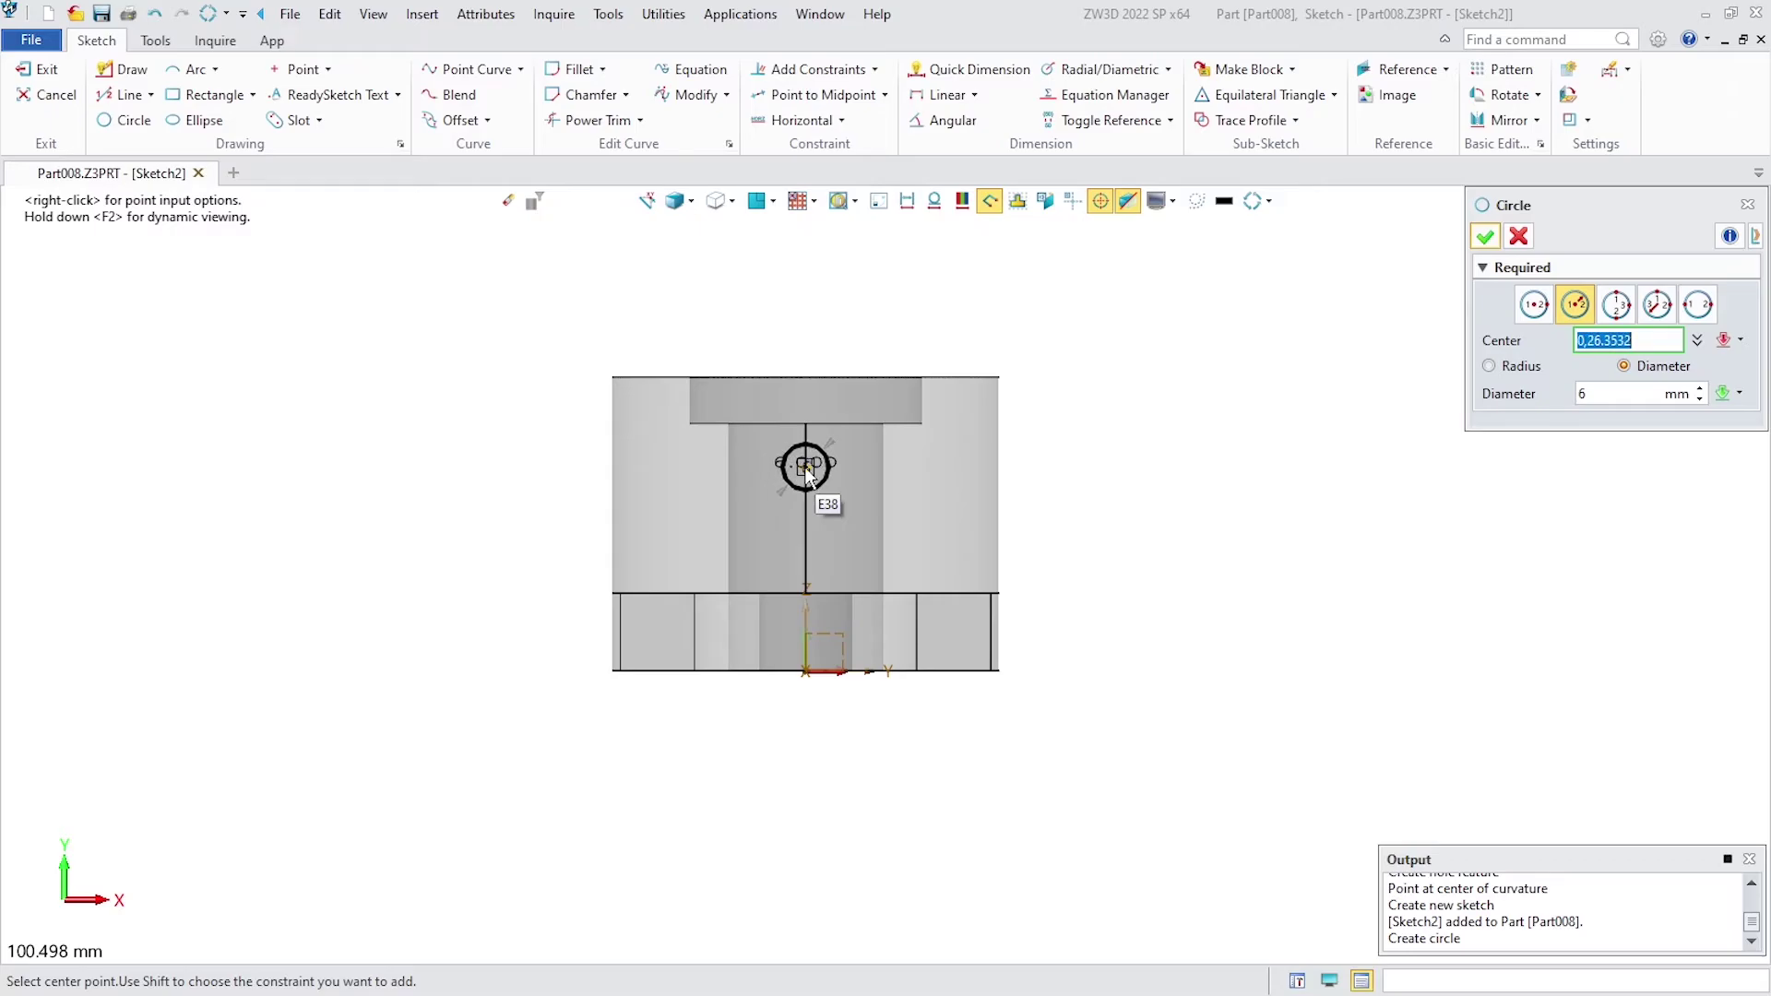
left_click(804, 467)
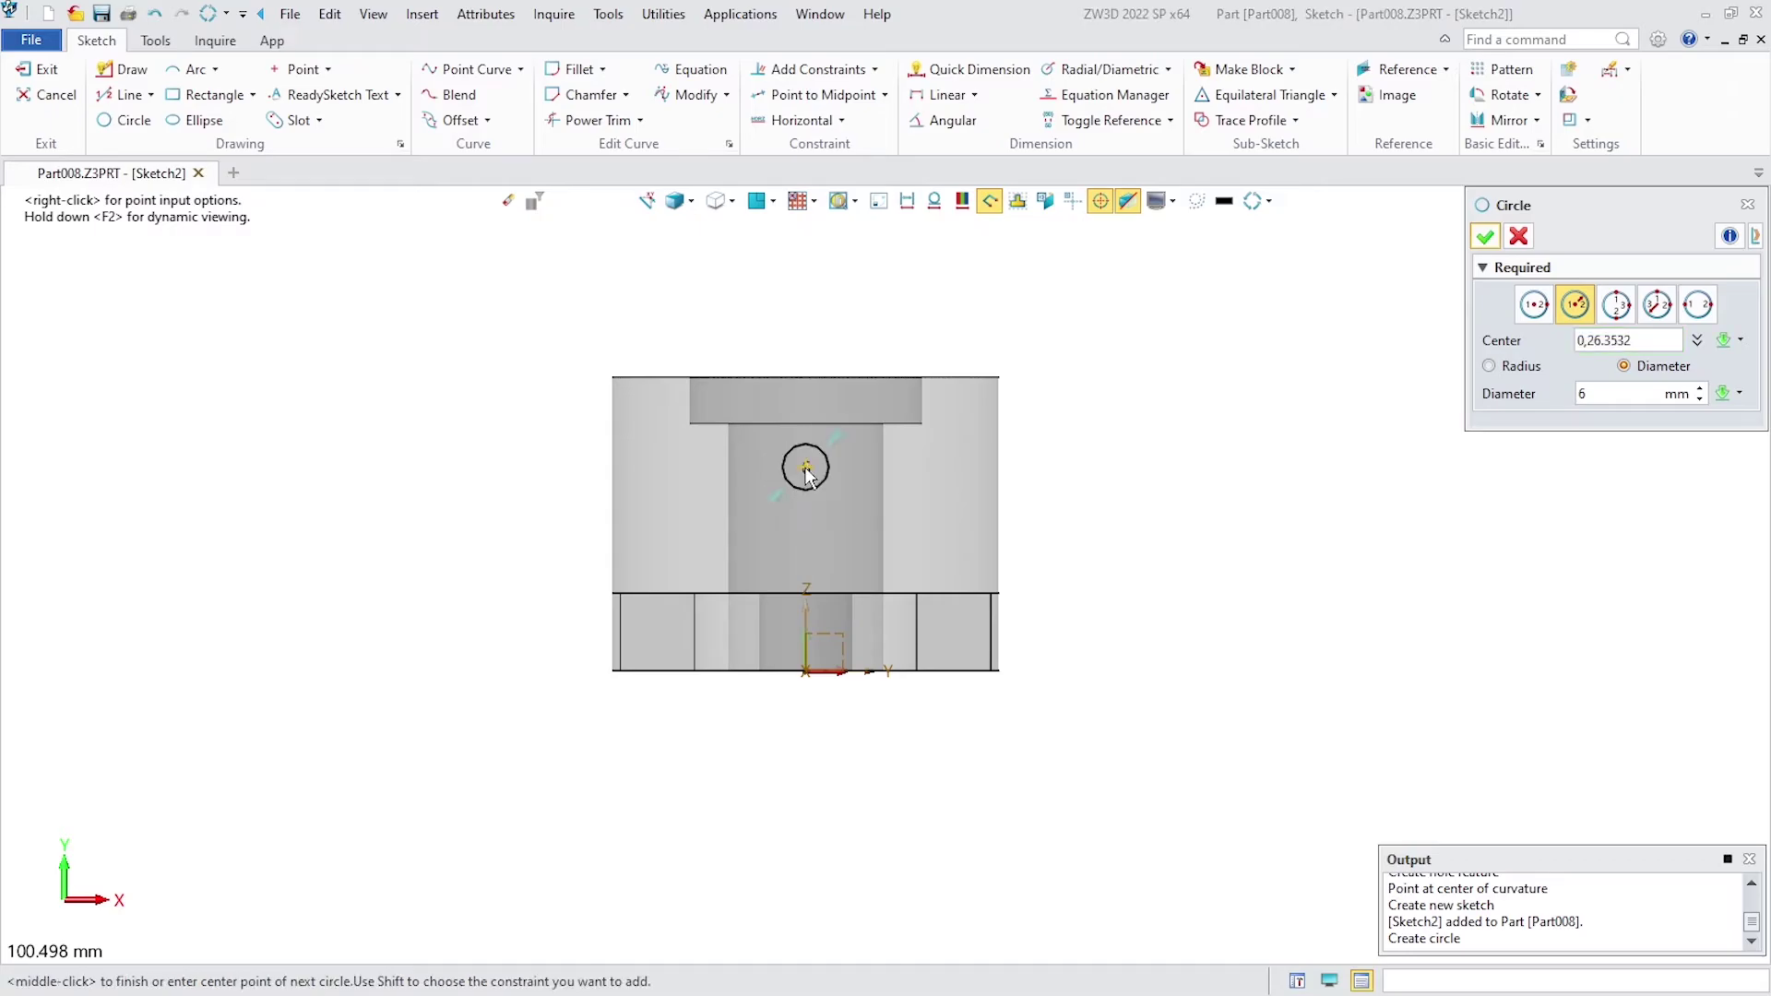
left_click(1484, 238)
right_click(1236, 337)
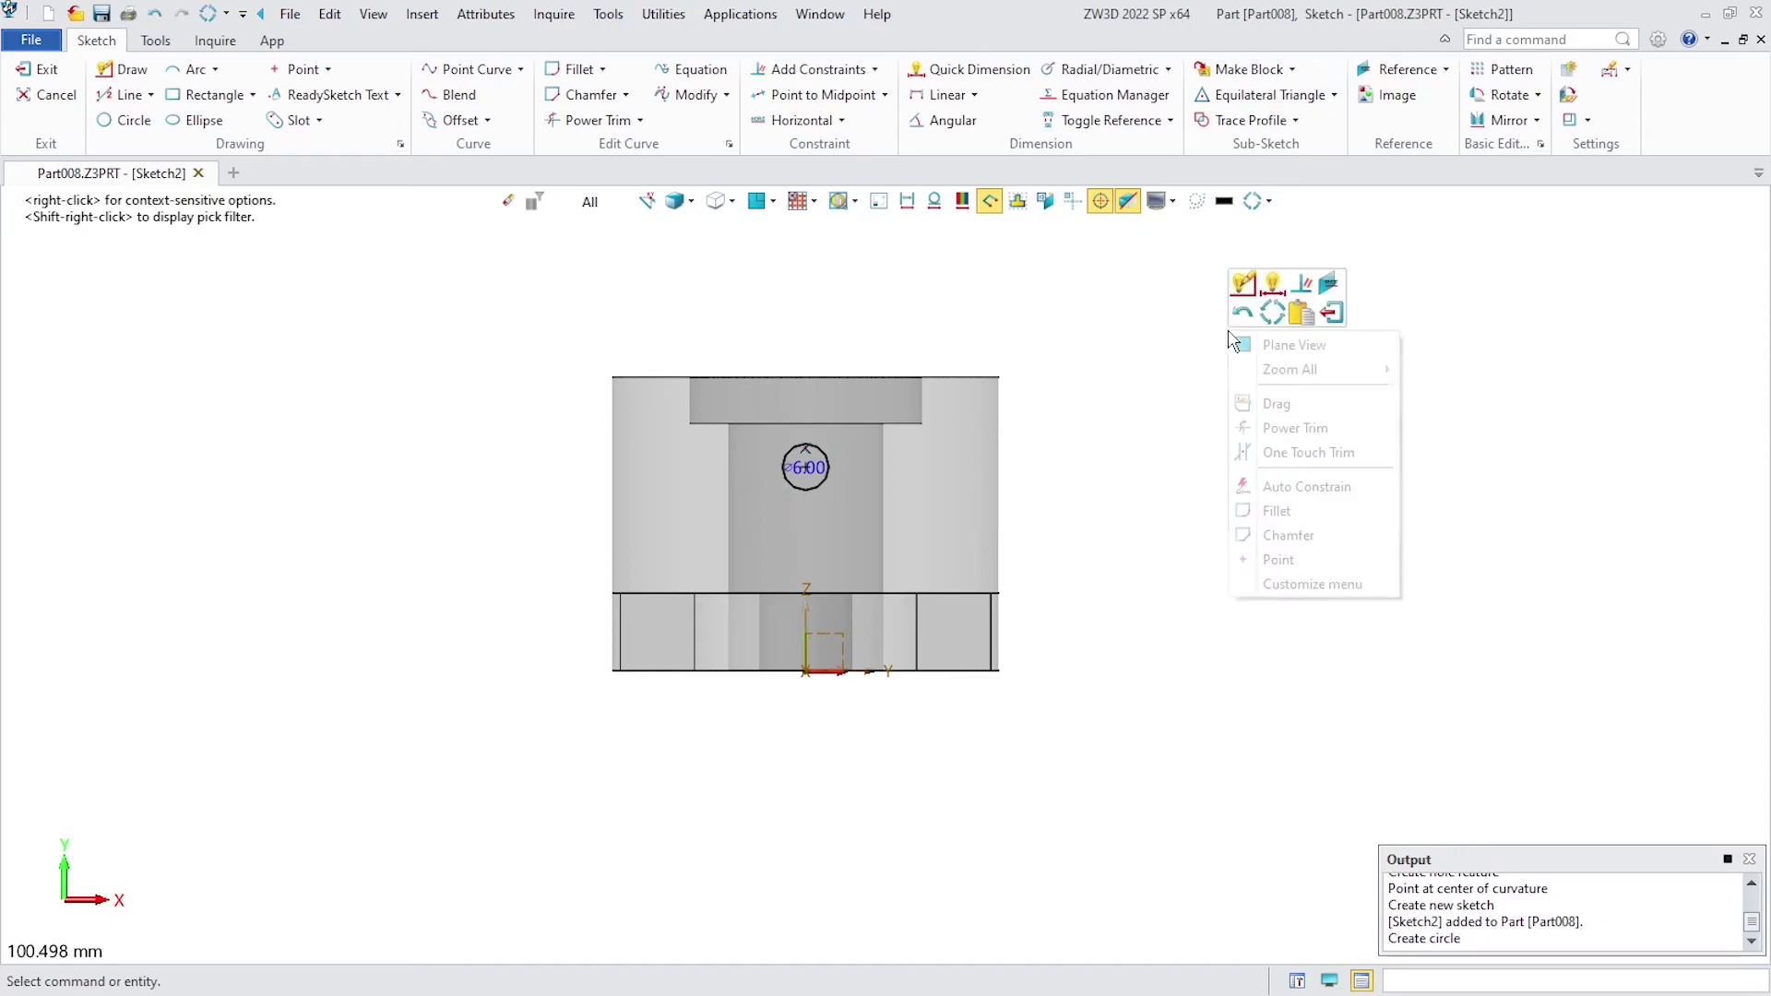
Dimension the ⌀6 circle's centre 12 mm below the top edge, then exit the sketch.
left_click(1273, 284)
scroll(797, 360, "up", 3)
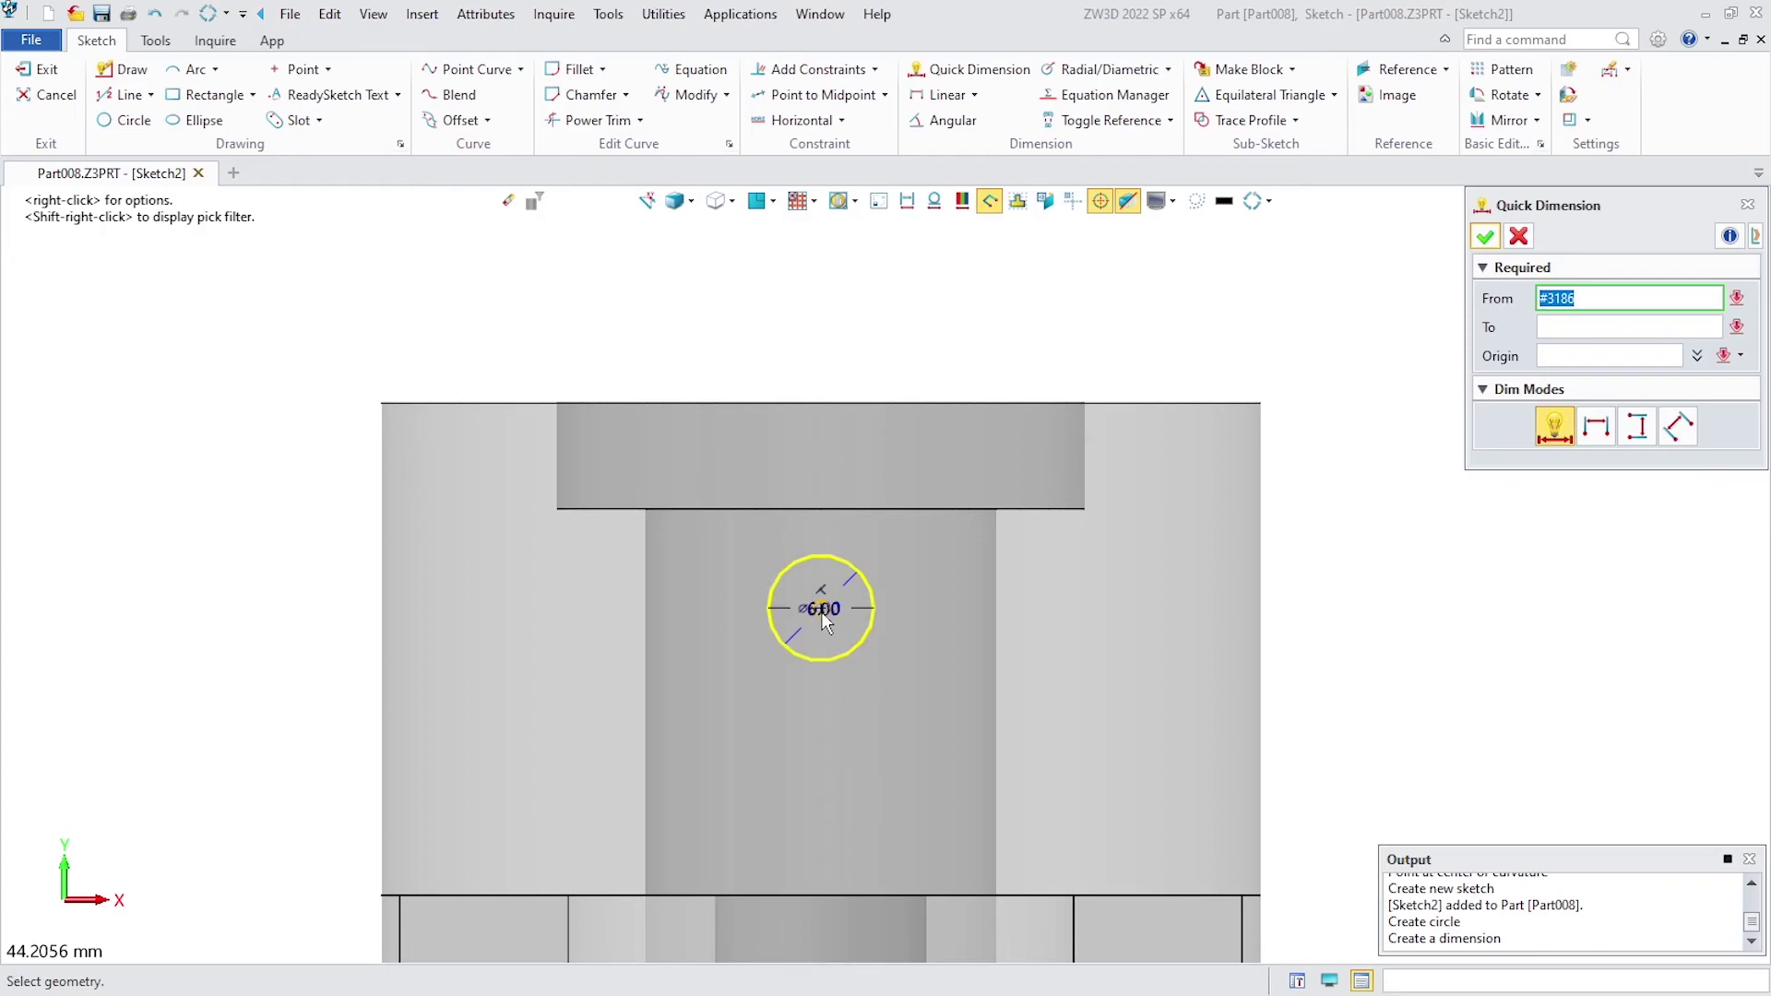
left_click(860, 403)
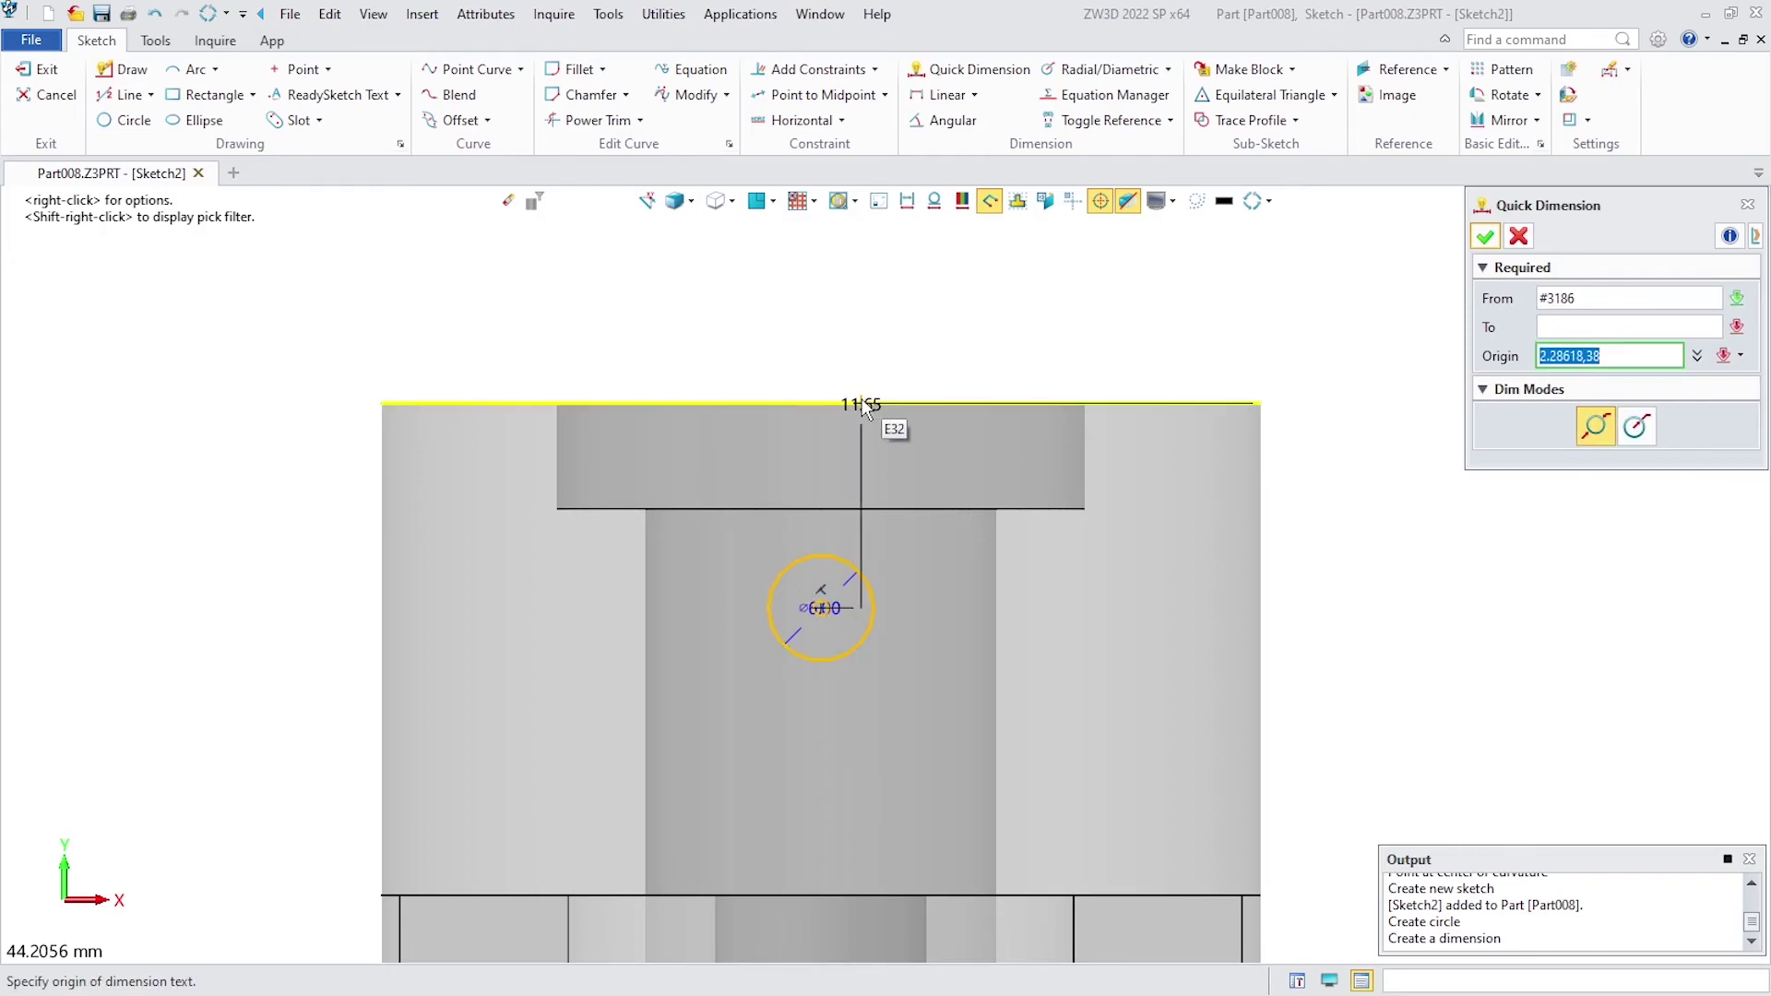
left_click(1323, 498)
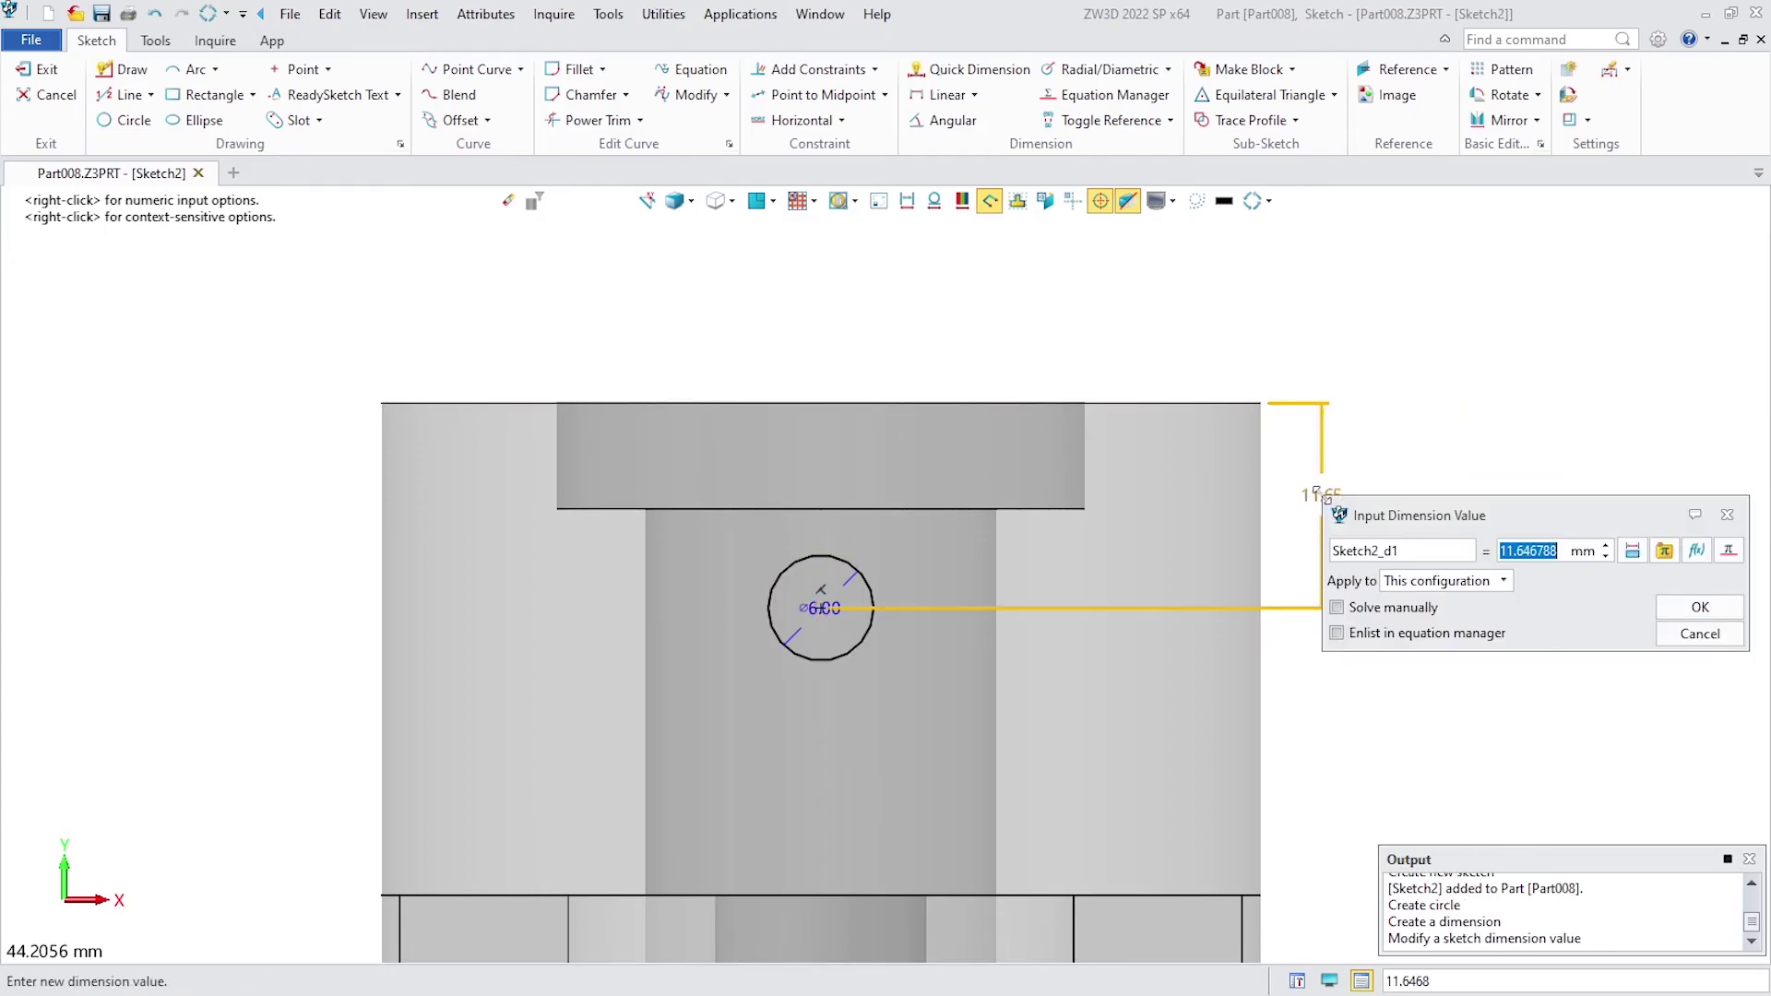
type("12")
left_click(1699, 607)
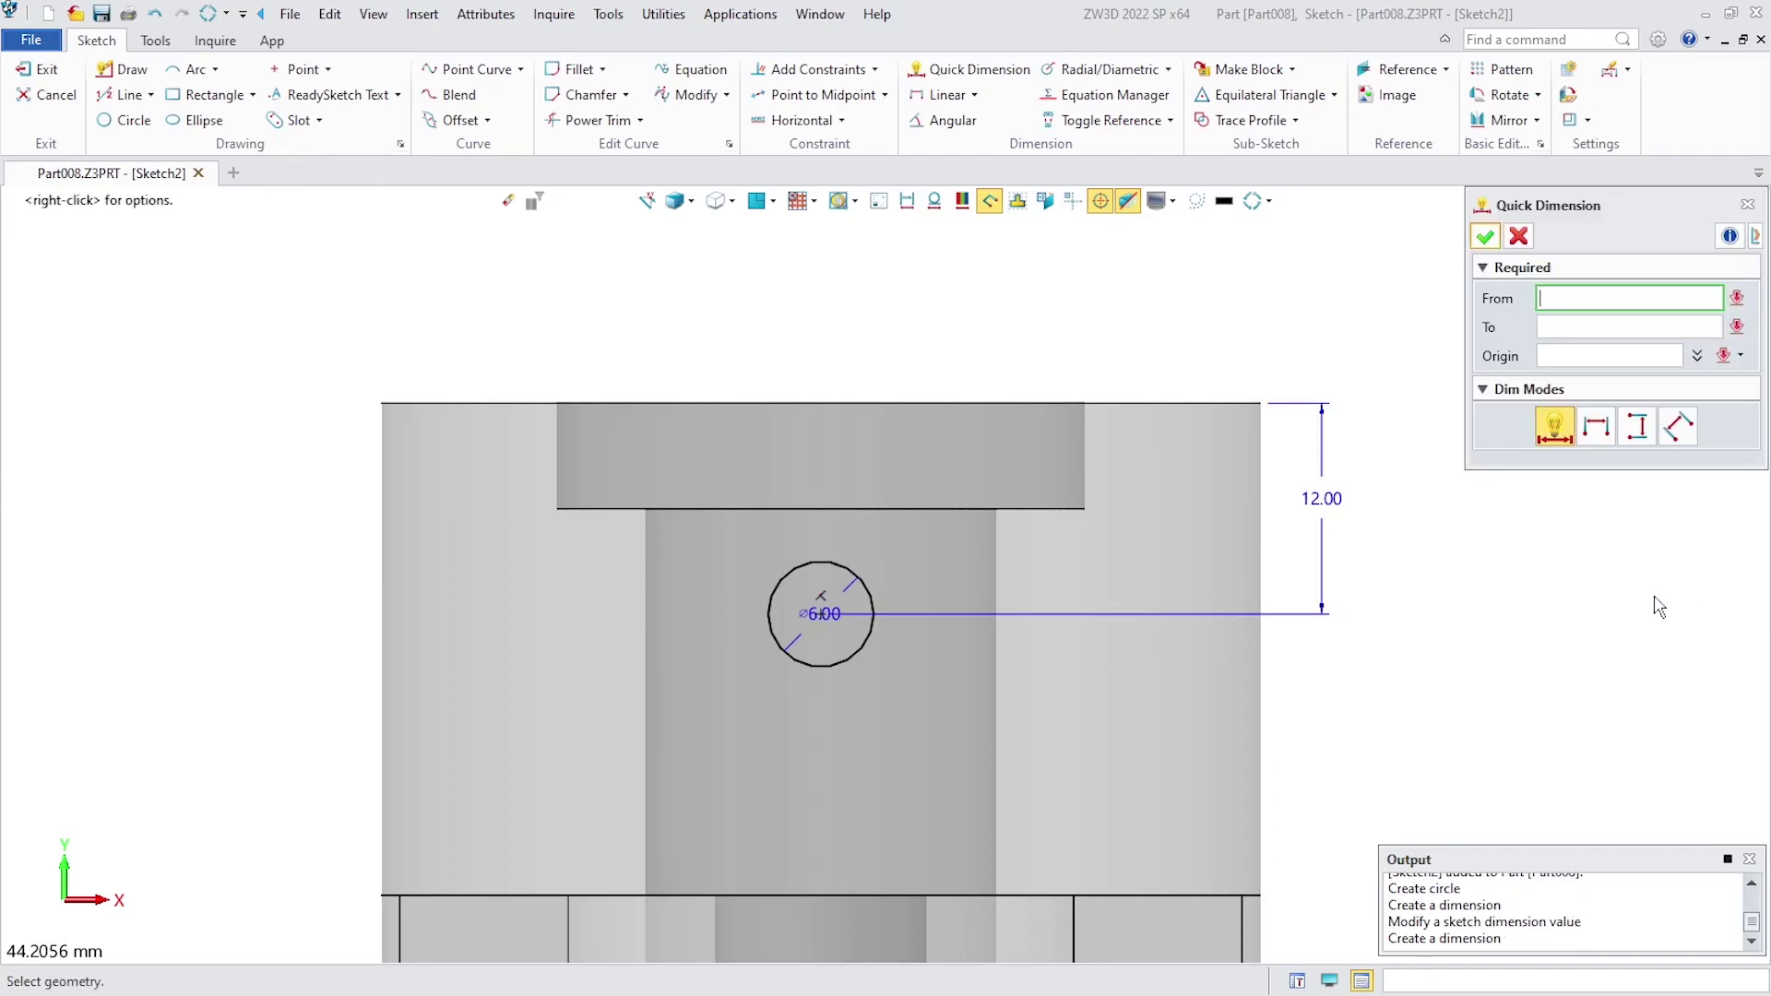
left_click(1484, 238)
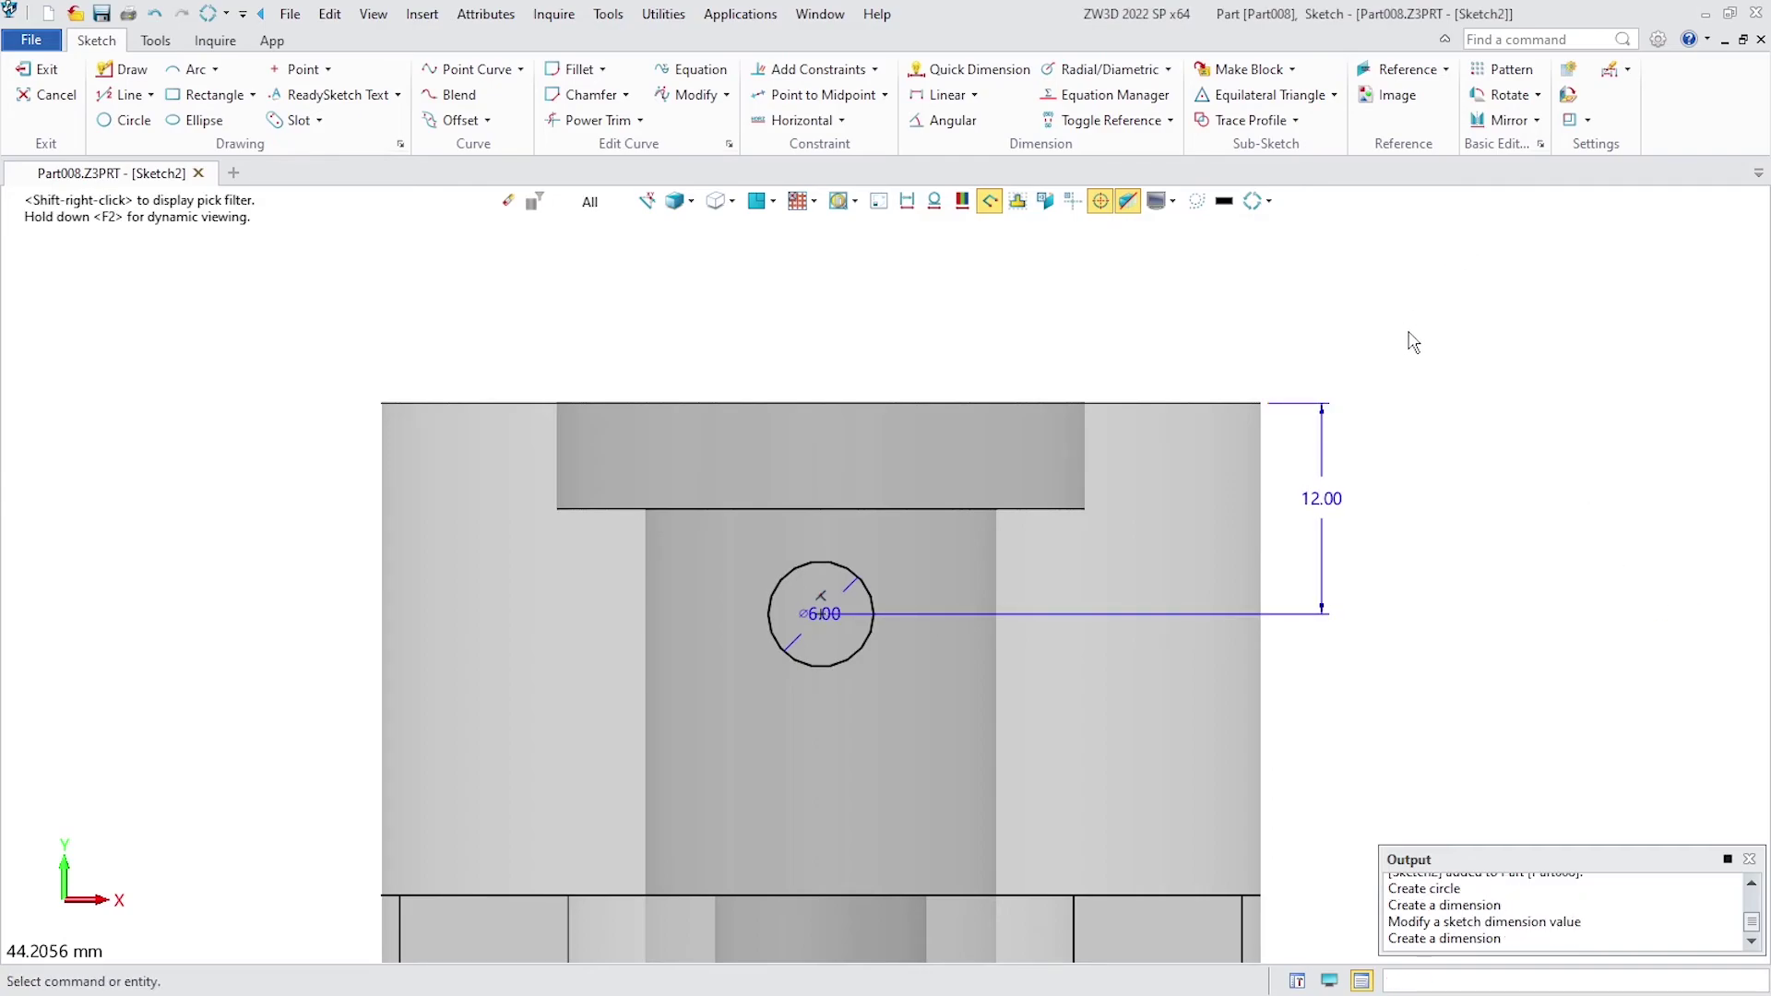
right_click(1458, 309)
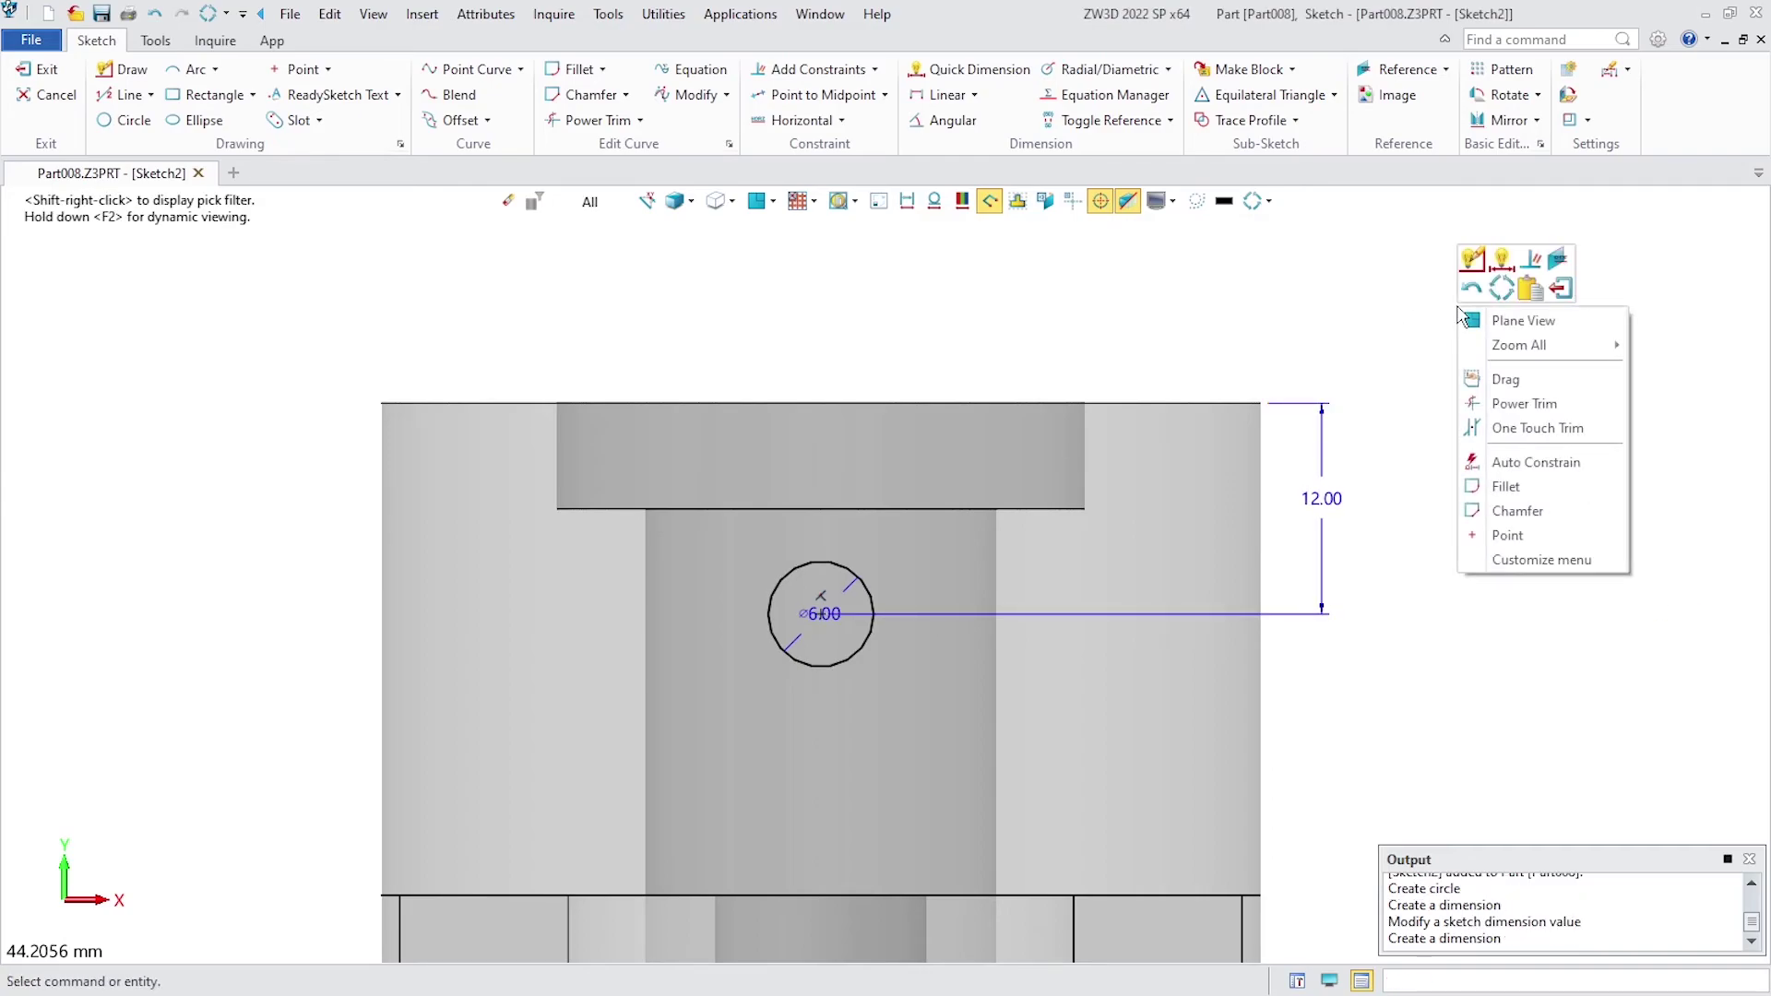
left_click(1559, 289)
Extrude Sketch2 with Boolean Remove and End Through All, creating Extrude2_Cut.
scroll(1304, 505, "down", 2)
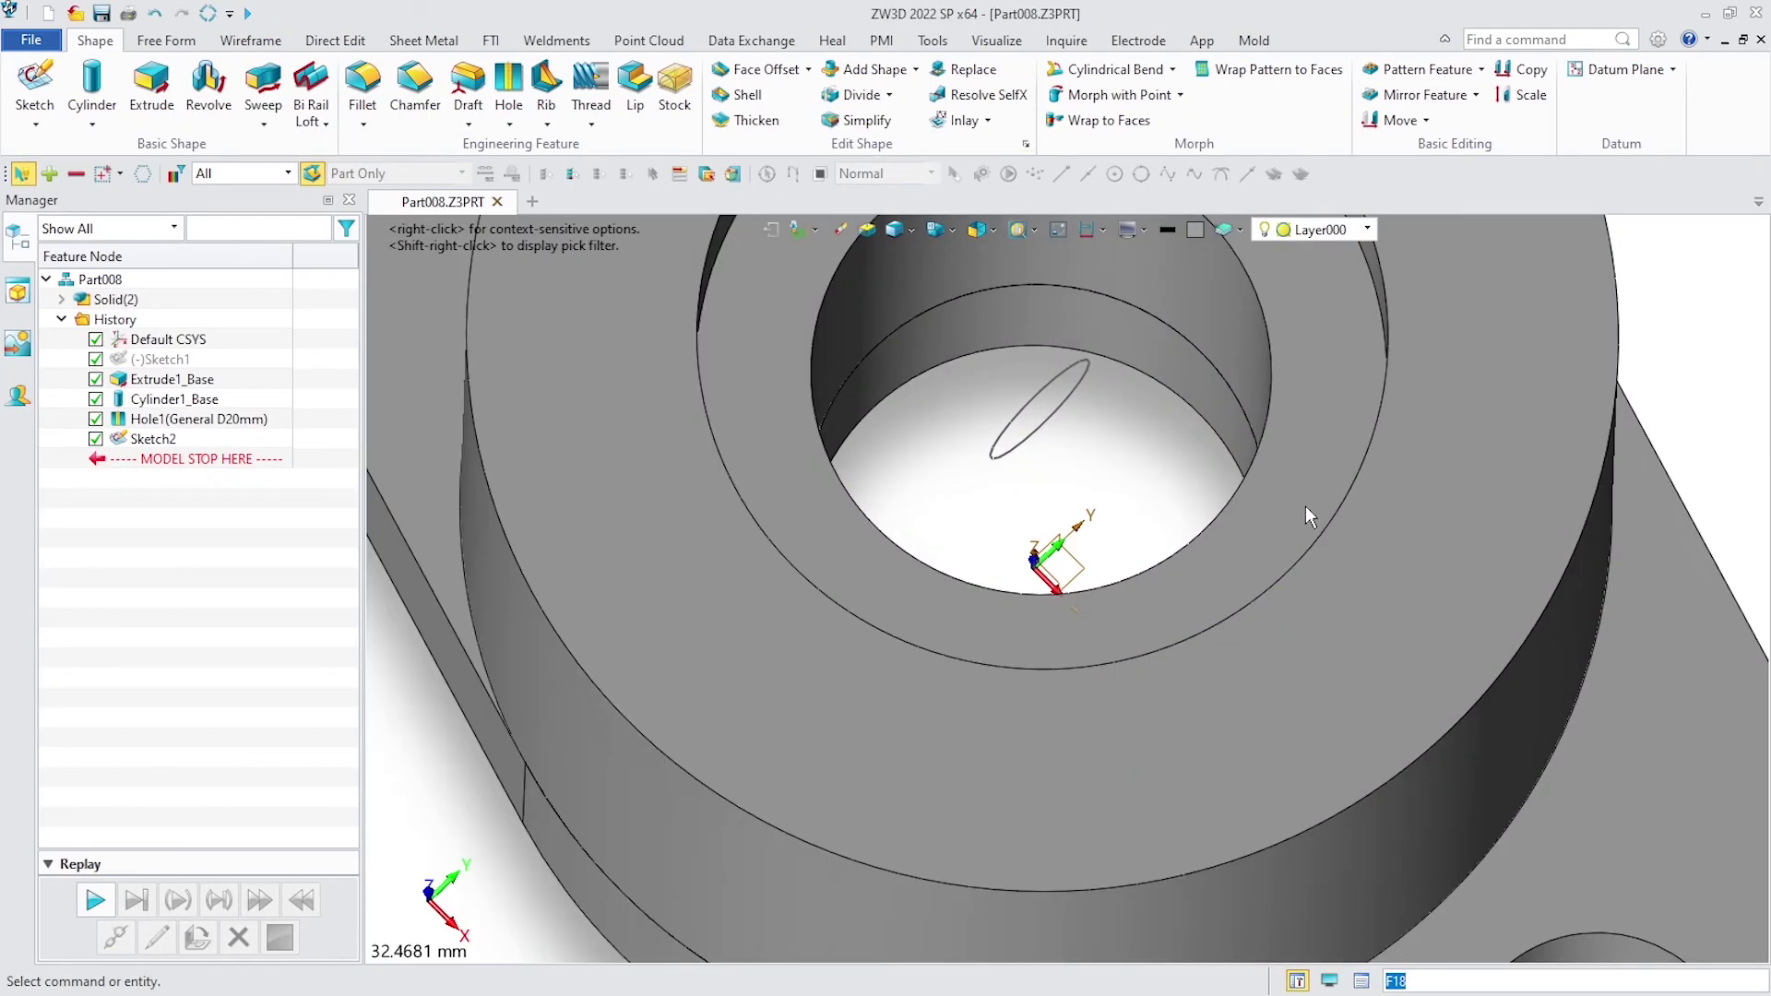
scroll(1022, 639, "up", 3)
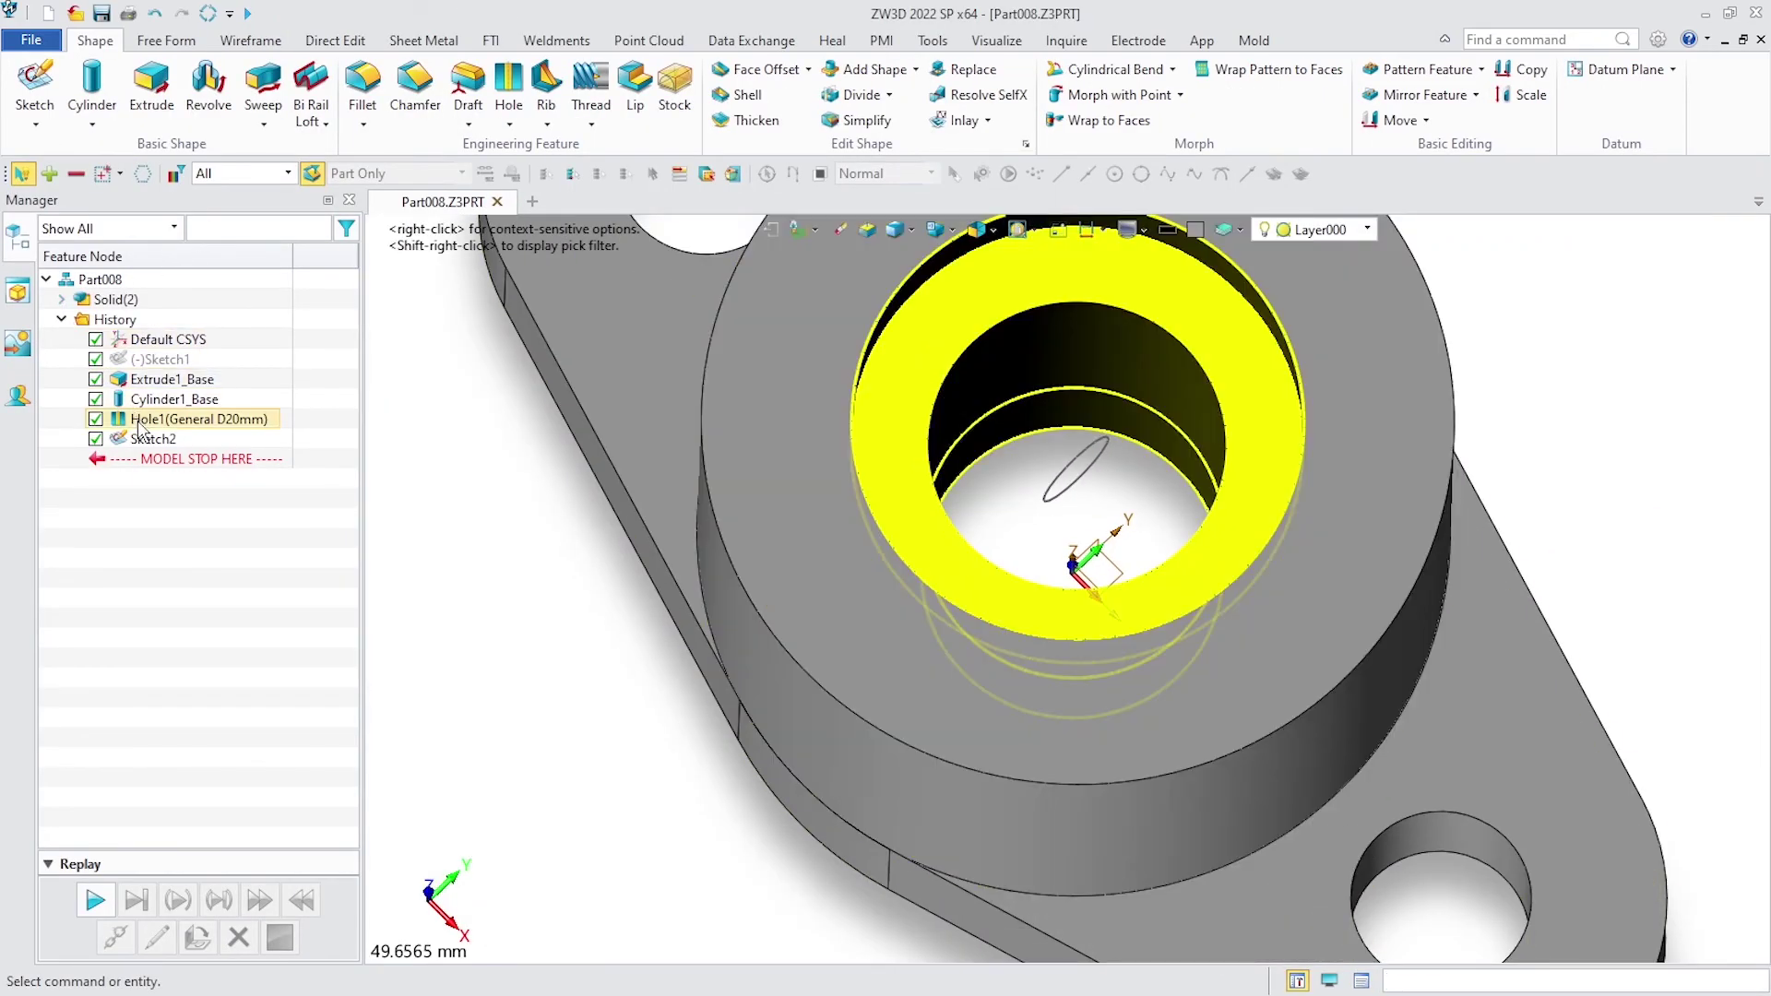
left_click(150, 439)
left_click(151, 83)
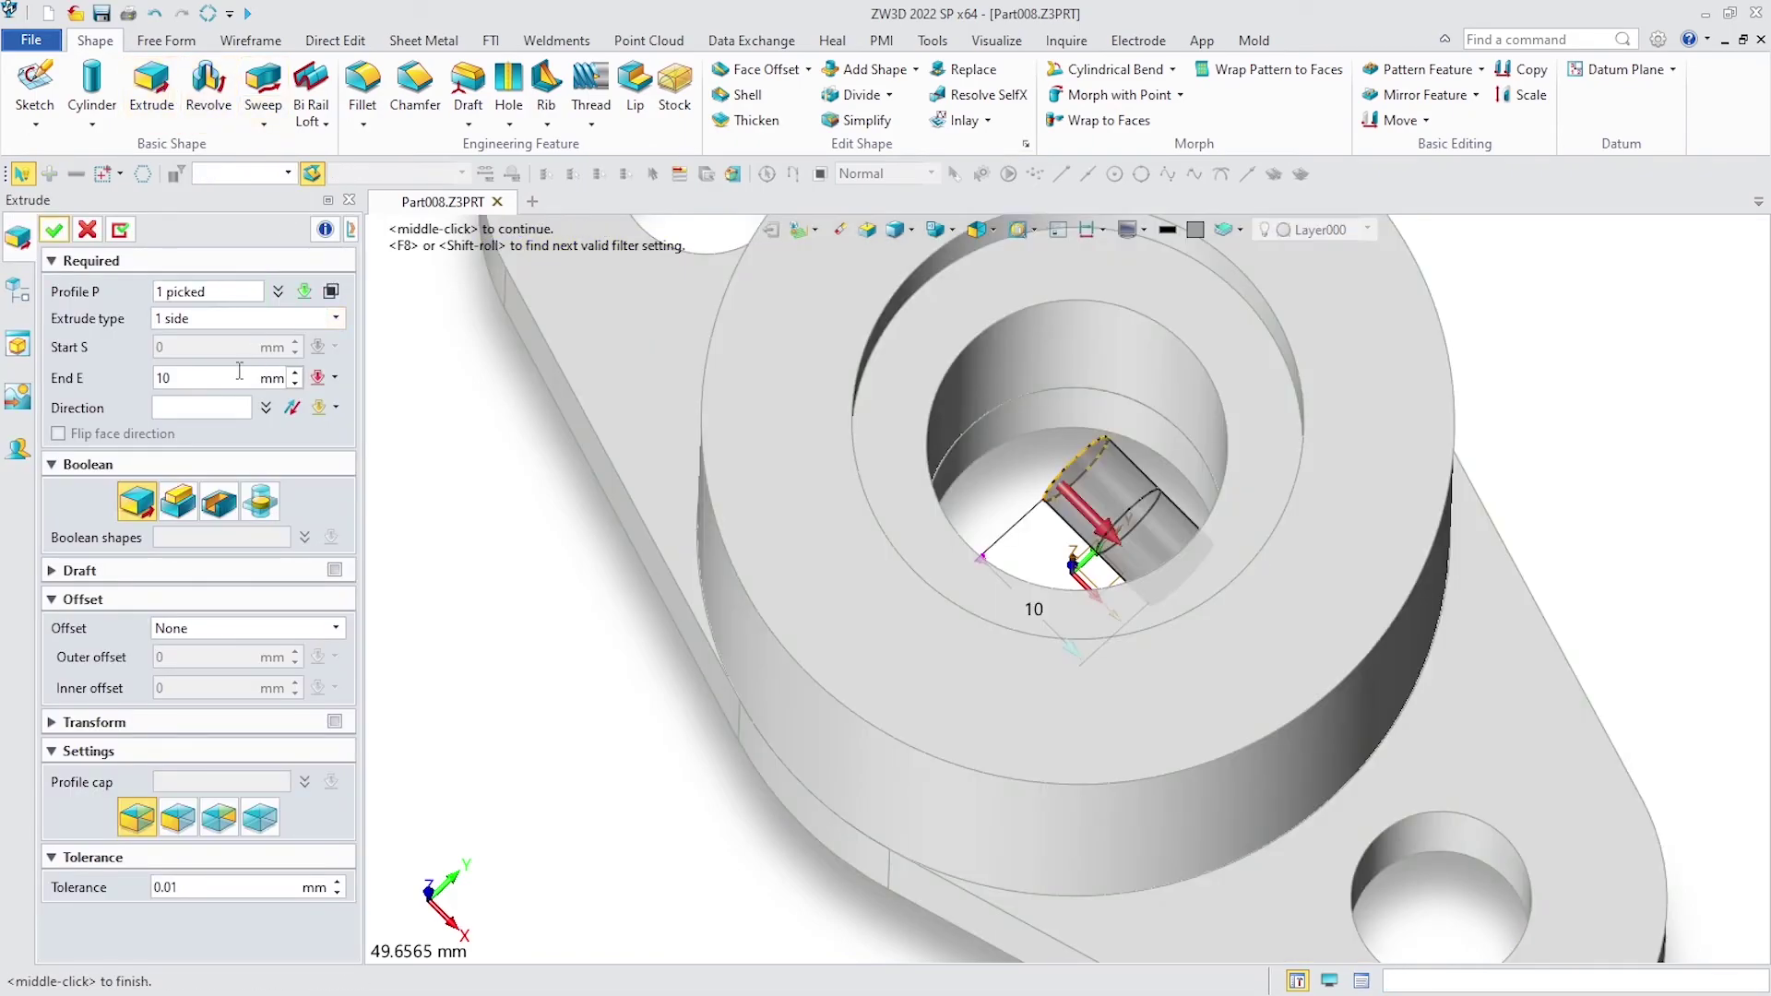
right_click(468, 537)
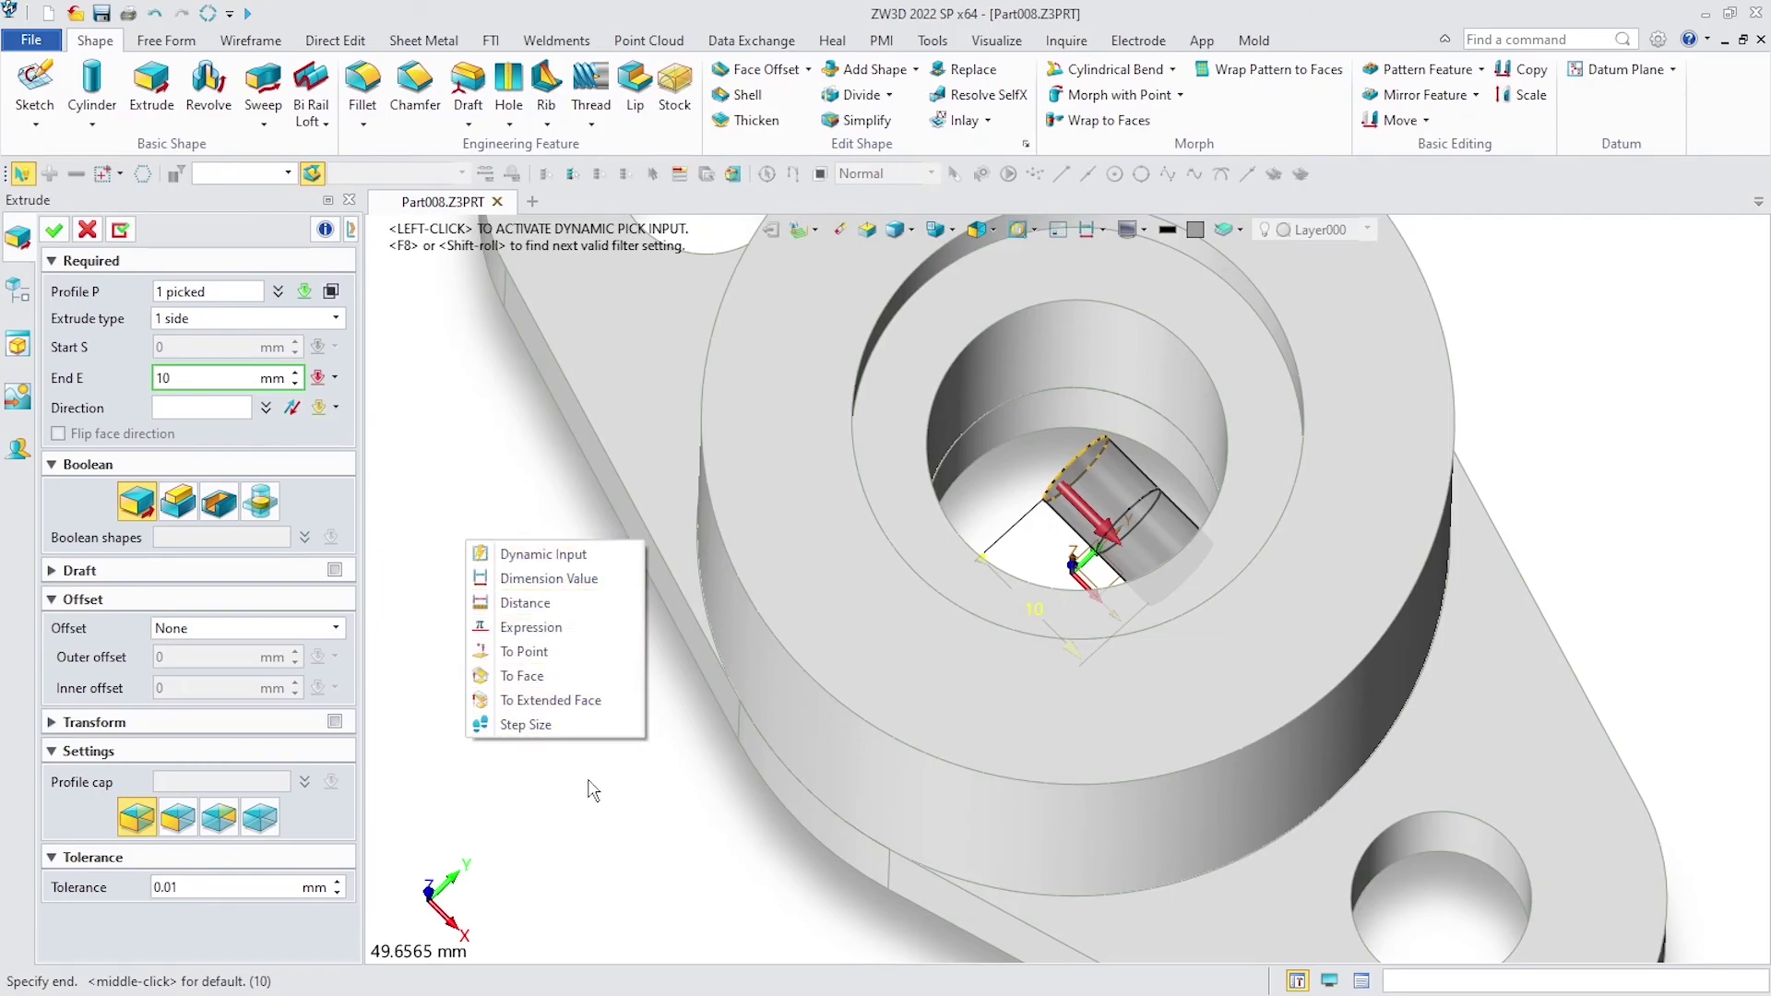
left_click(204, 378)
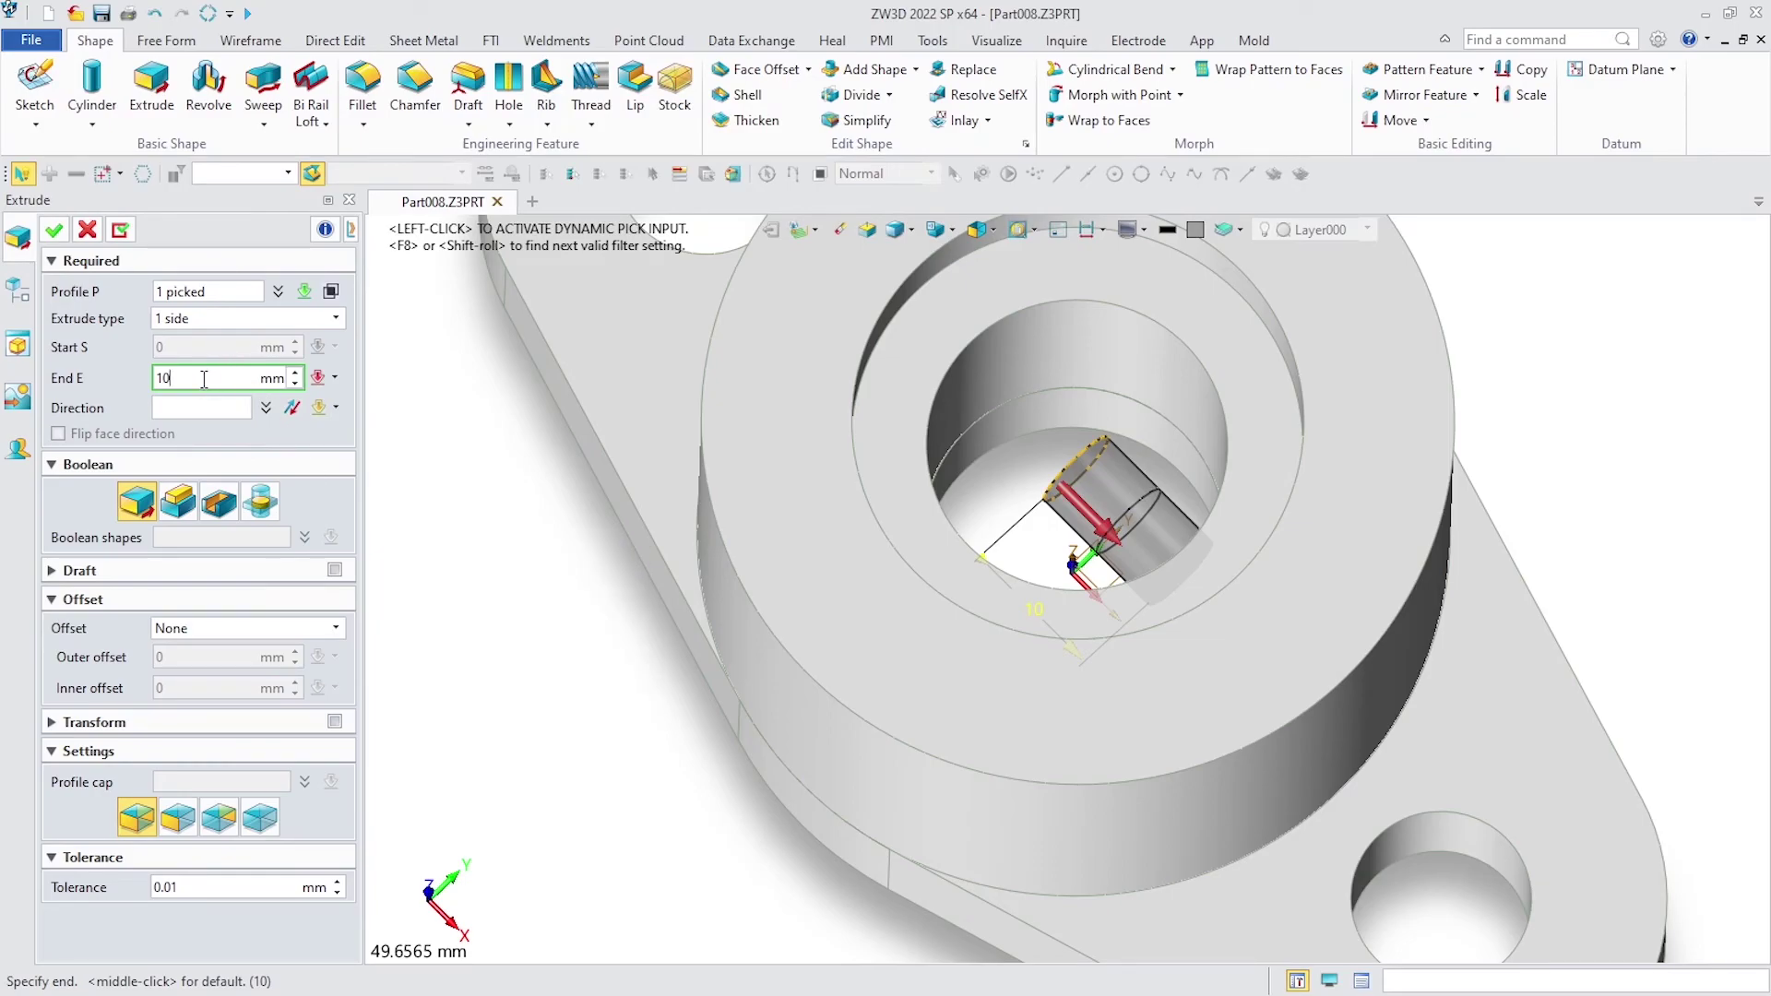
left_click(218, 502)
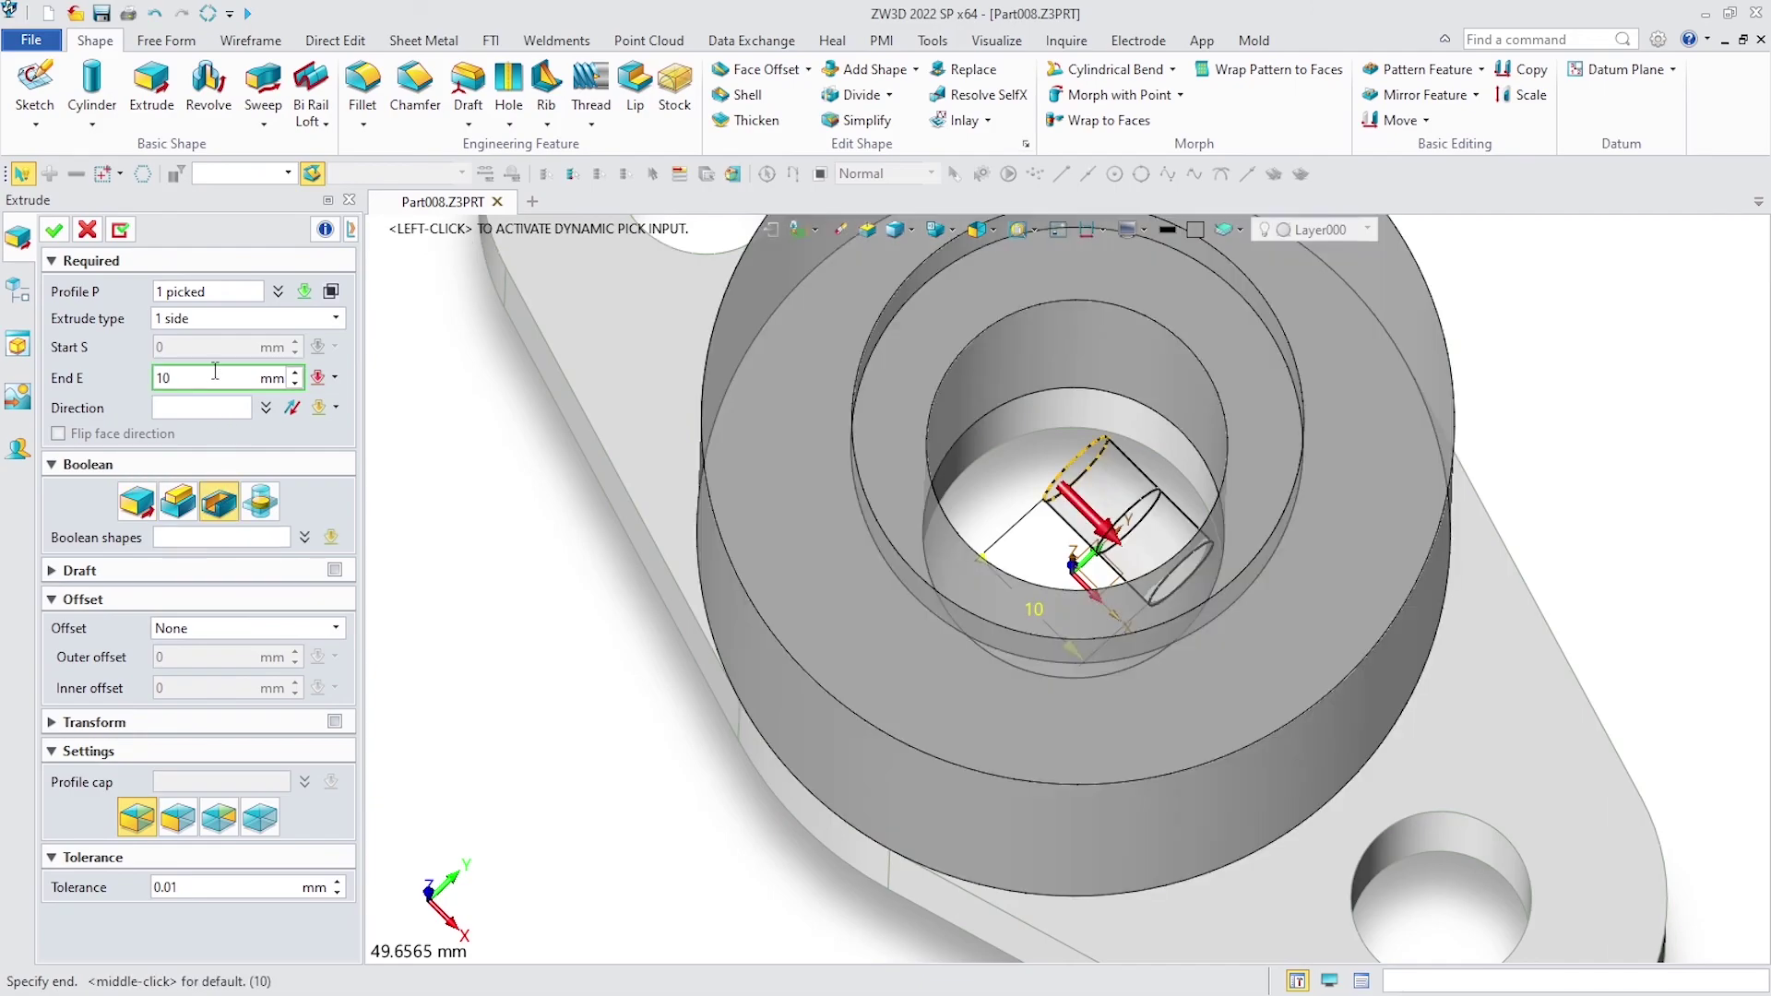
right_click(433, 519)
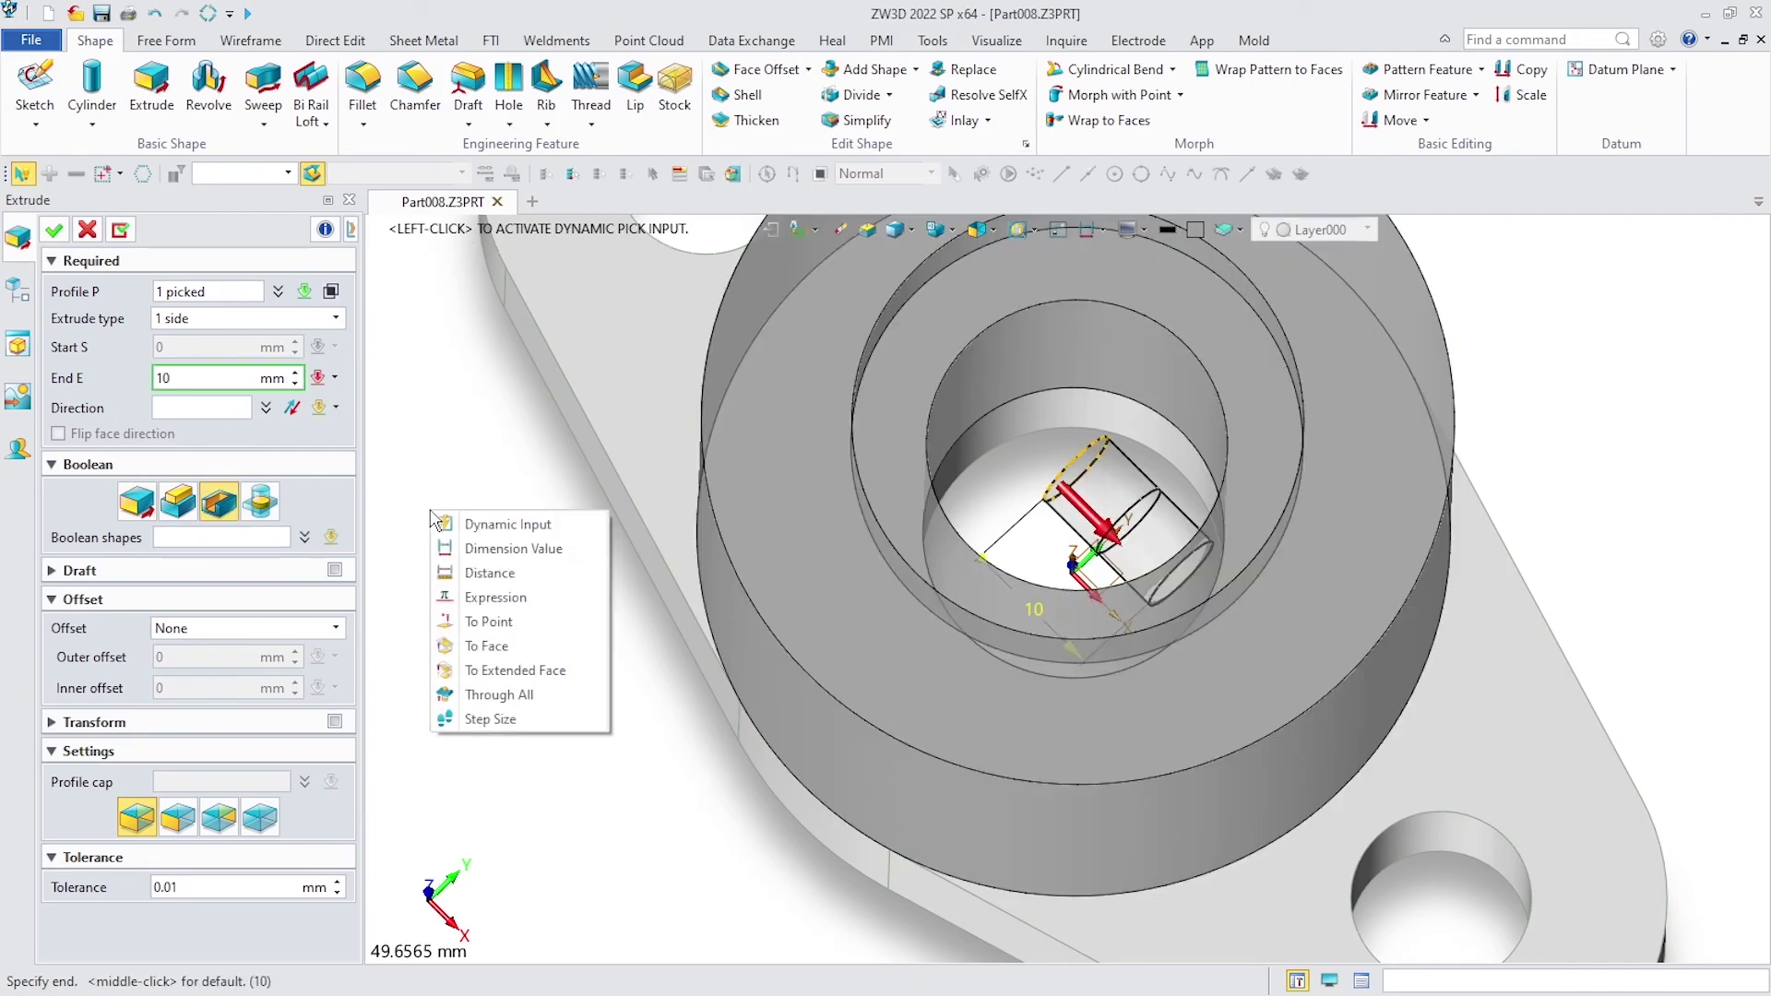
left_click(524, 694)
scroll(959, 535, "down", 3)
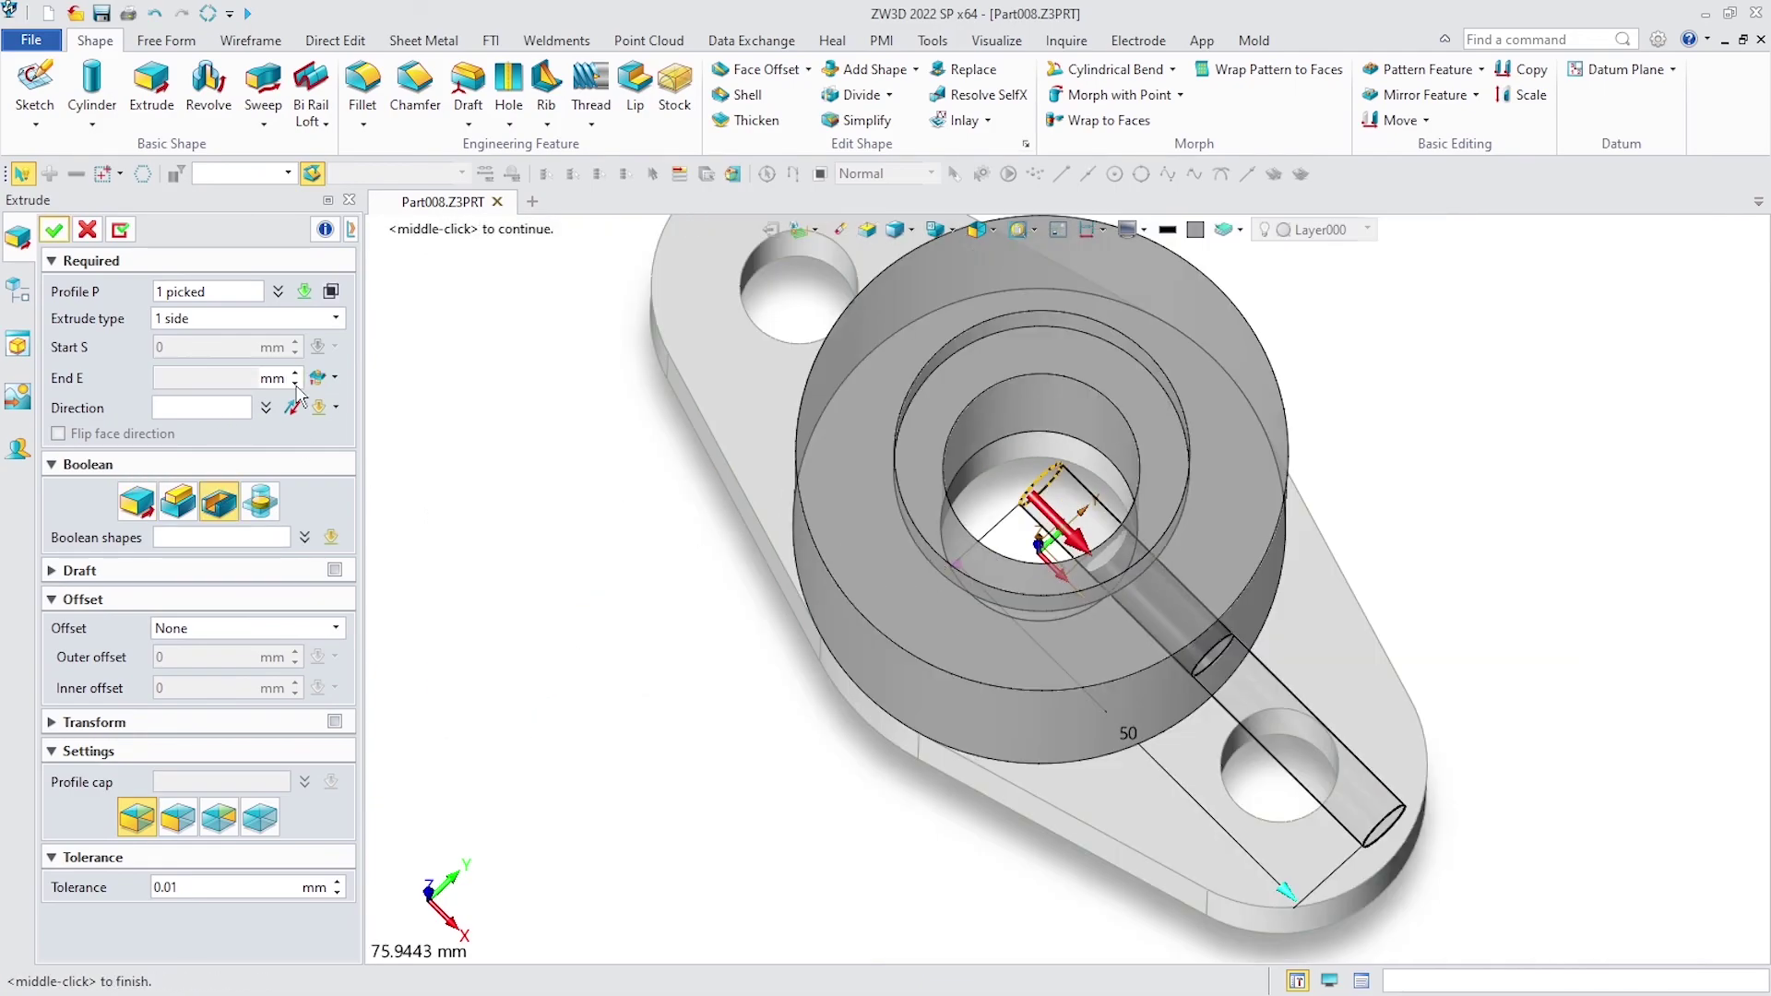
left_click(55, 234)
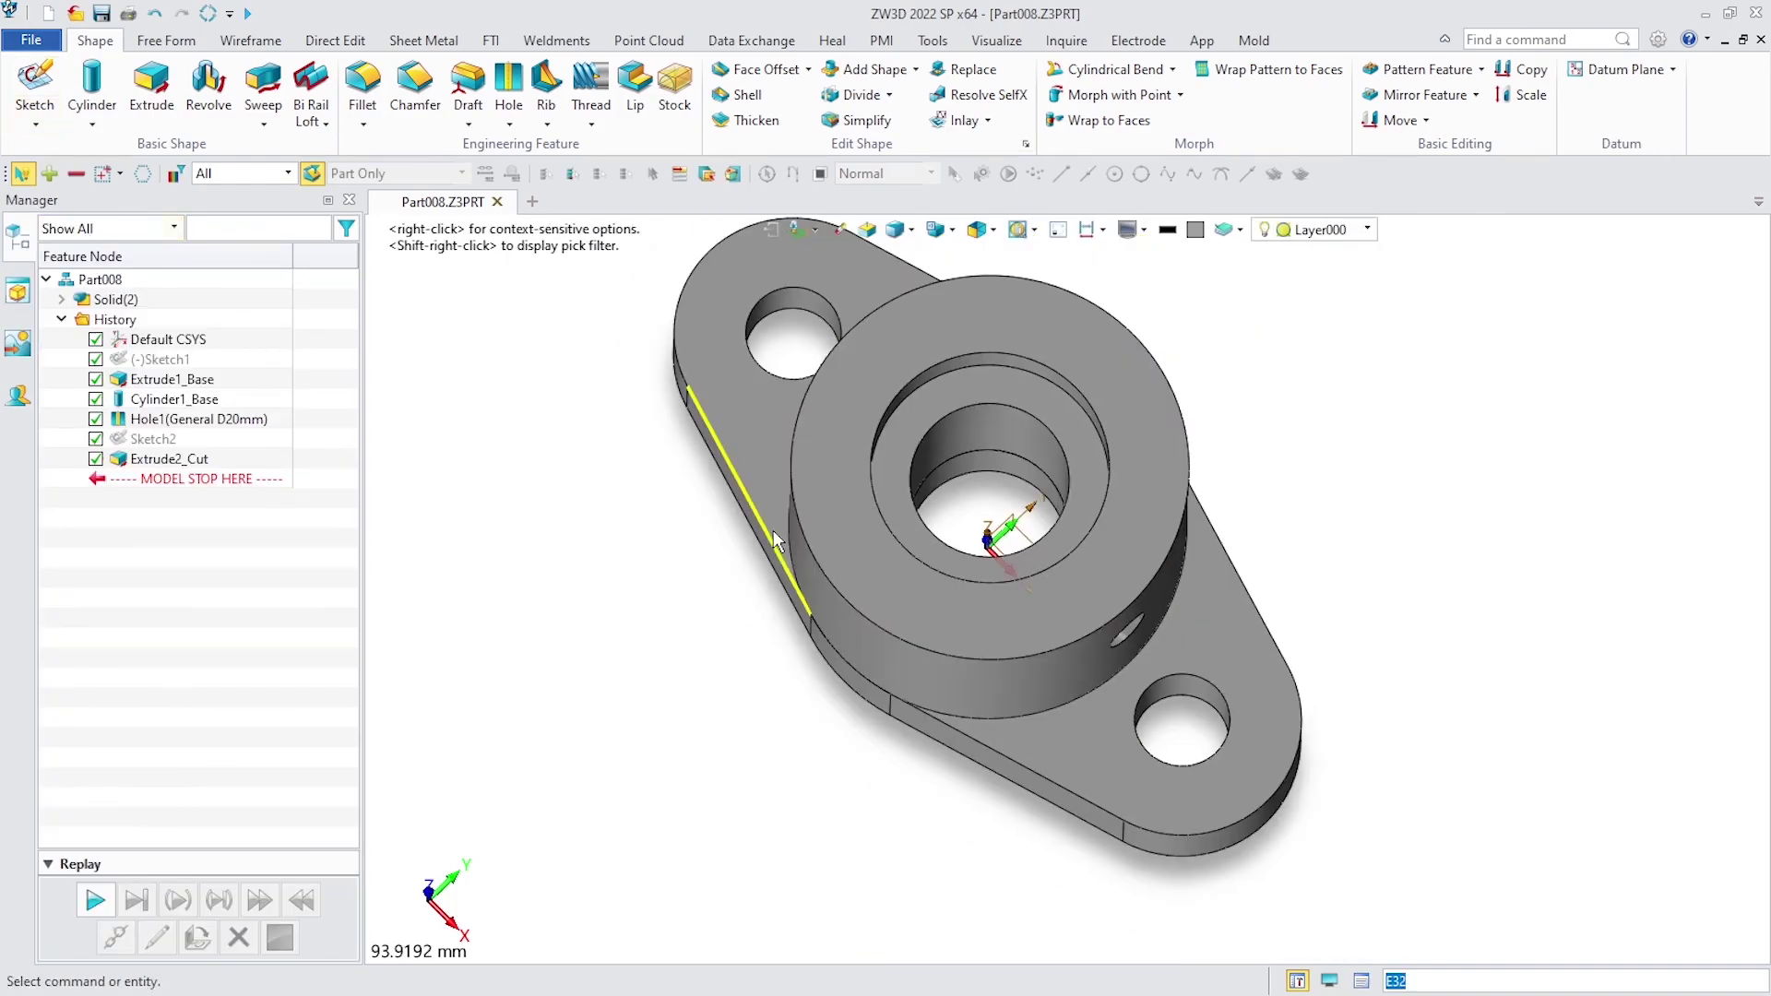
Hide the Manager panel and orbit to show the ⌀6 cross hole in the boss's side.
mouse_move(1411, 723)
middle_mouse_down()
mouse_move(1404, 638)
mouse_move(1392, 652)
mouse_move(859, 426)
middle_mouse_up()
left_click(348, 201)
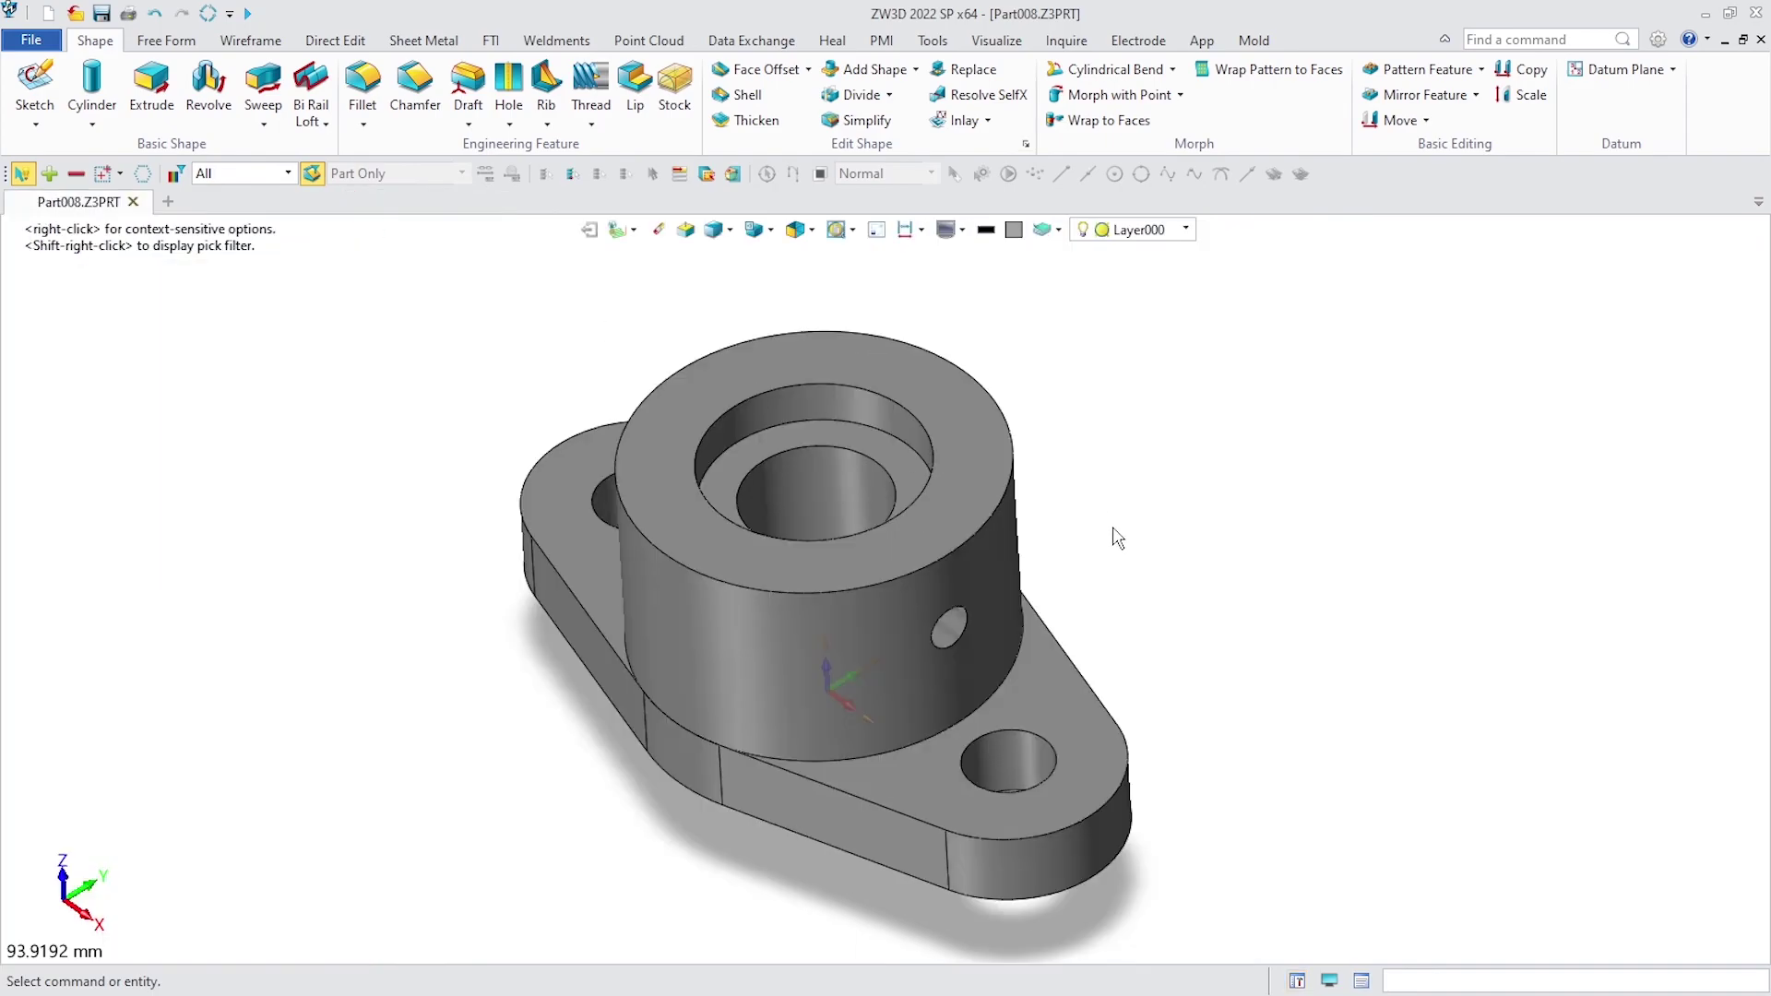
mouse_move(1119, 538)
middle_mouse_down()
mouse_move(1302, 649)
mouse_move(1344, 593)
mouse_move(1297, 739)
mouse_move(1297, 644)
mouse_move(1523, 449)
mouse_move(1257, 633)
mouse_move(1285, 615)
middle_mouse_up()
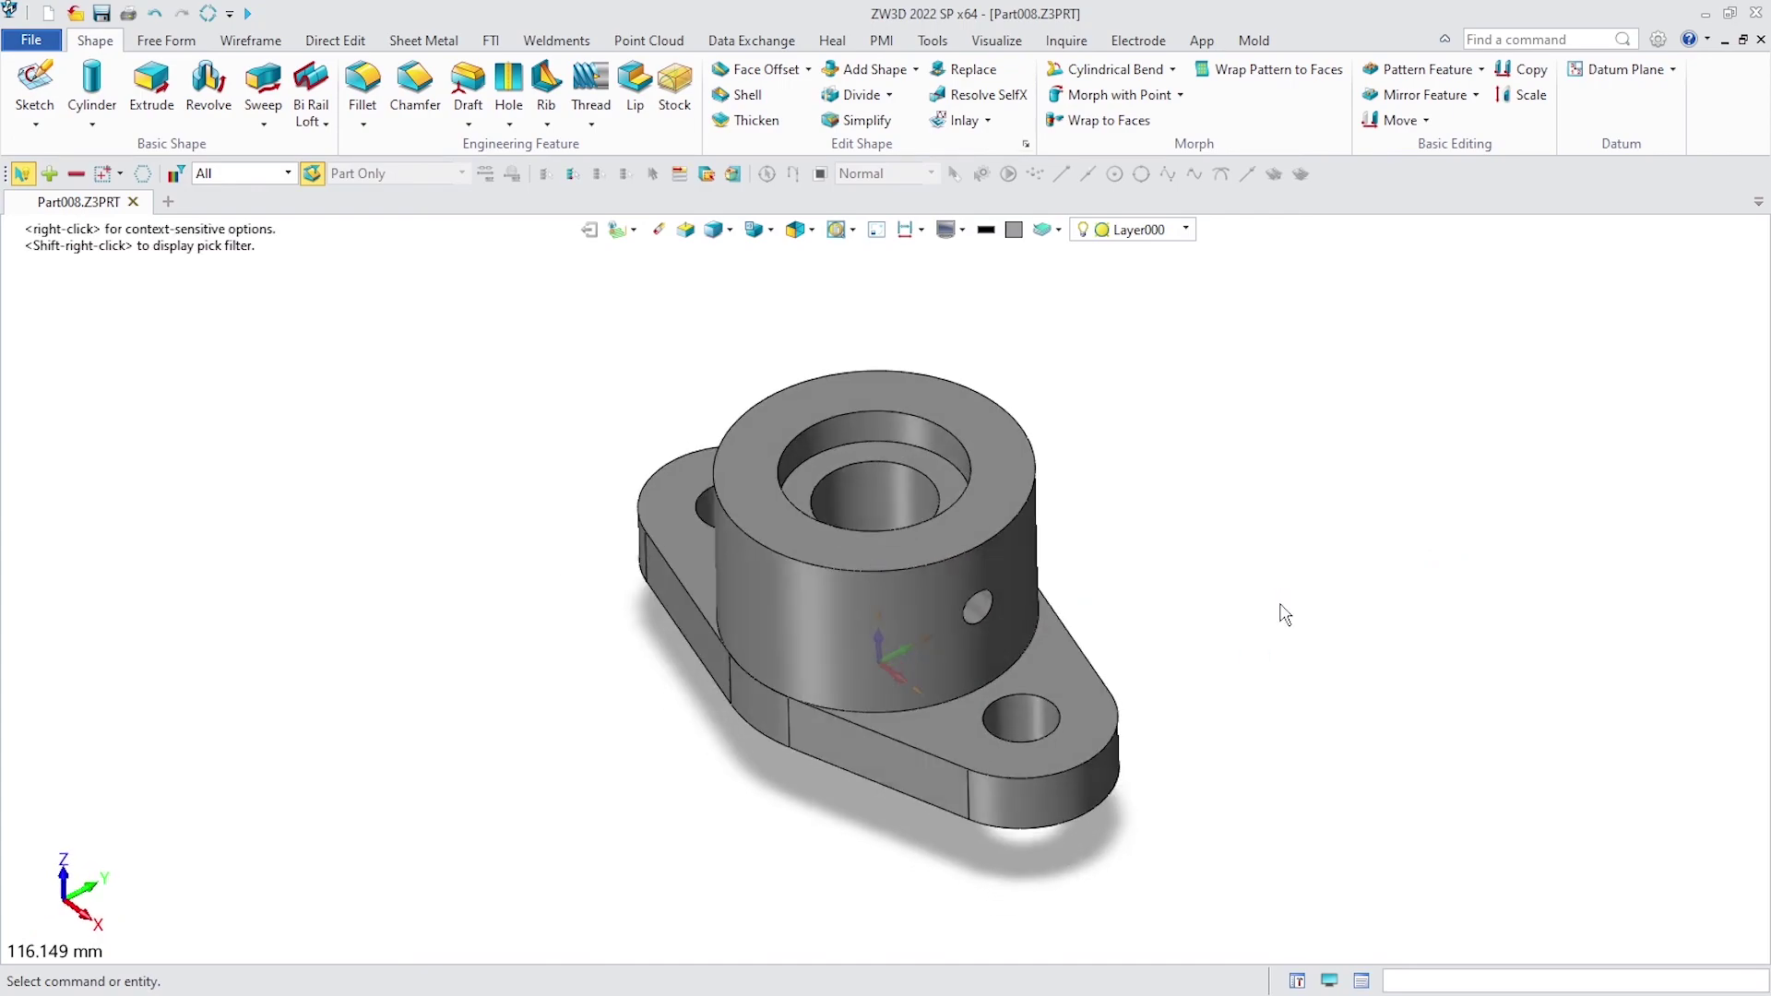